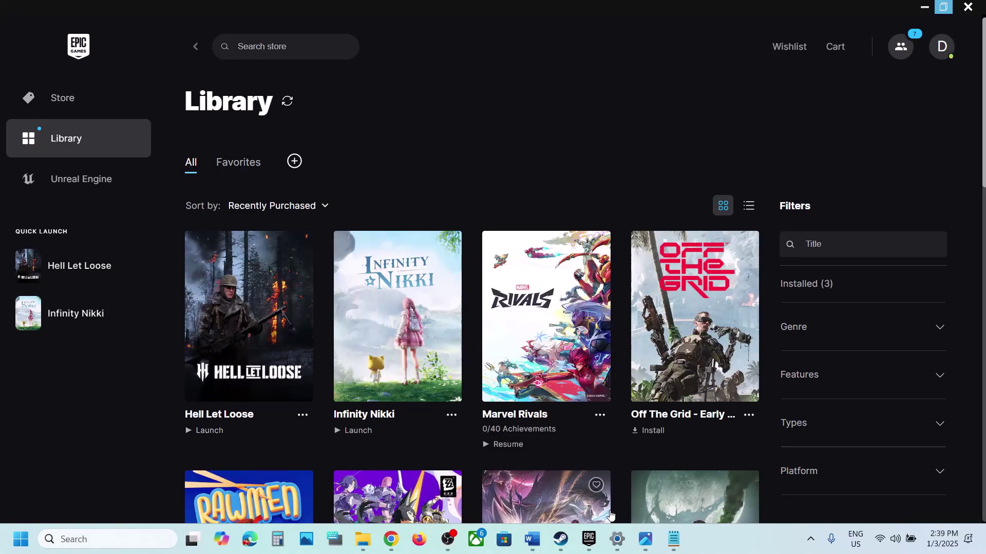
# Switch from the Epic Games Launcher to Steam using its taskbar icon
pyautogui.click(560, 540)
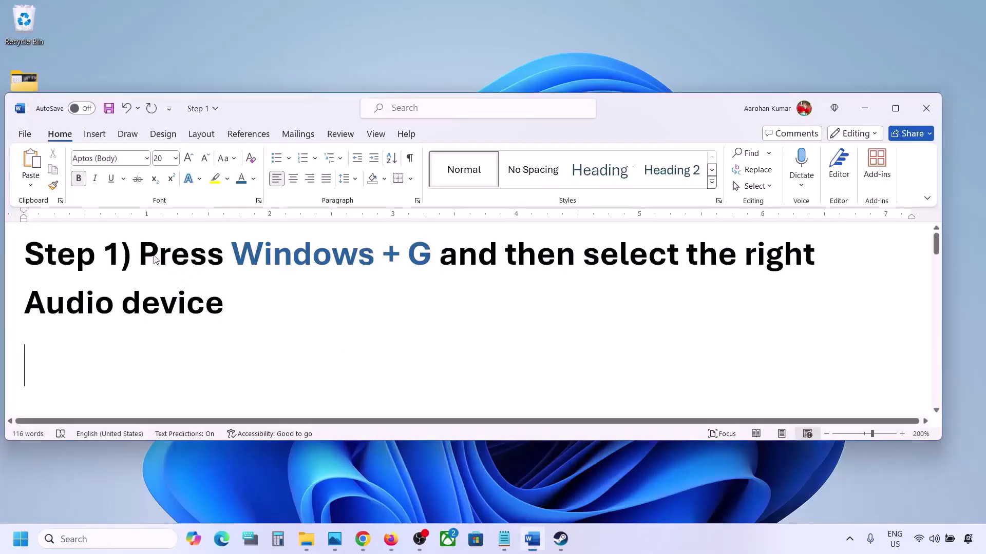
# Review the Step 1 text in Word, then bring up the Xbox Game Bar with Windows+G
pyautogui.moveTo(139, 254); pyautogui.dragTo(247, 289)
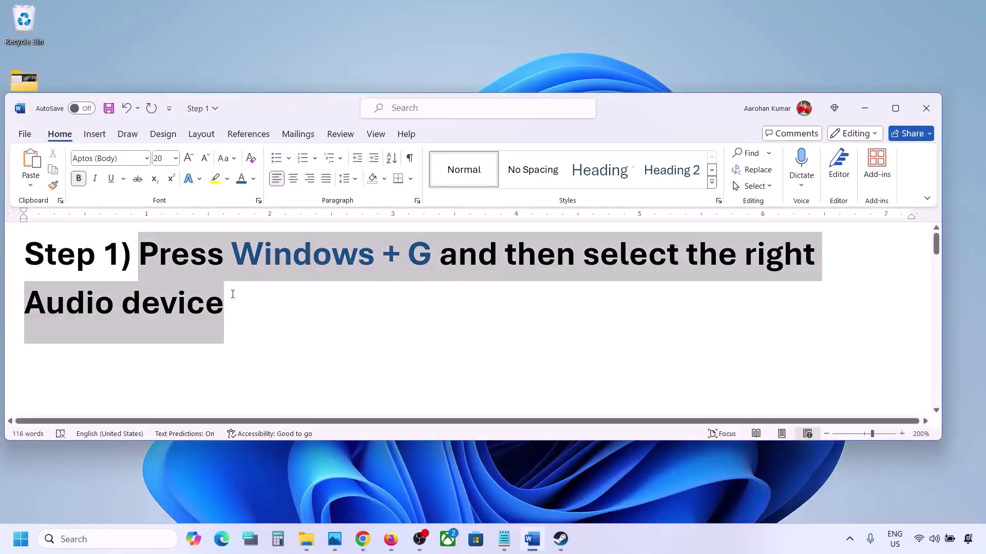
pyautogui.click(279, 317)
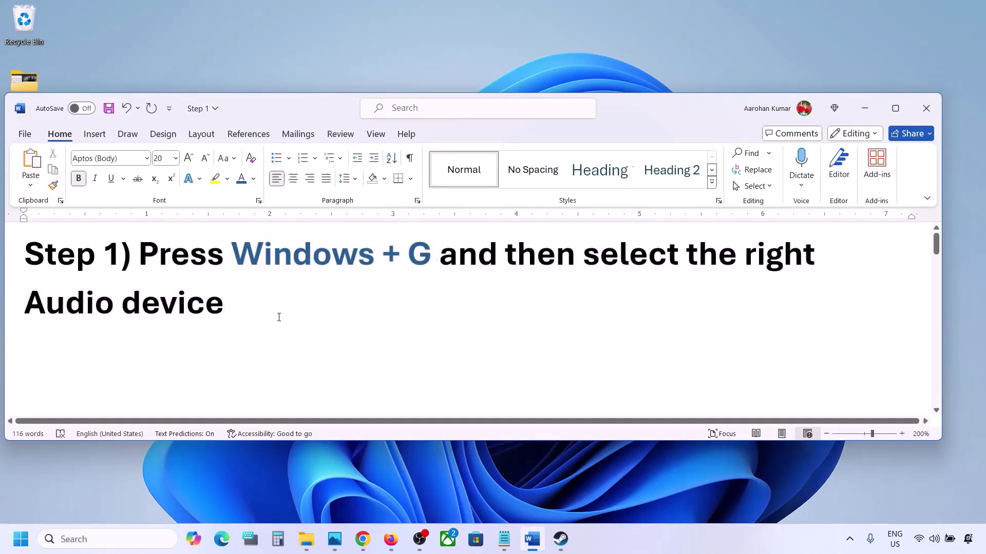
pyautogui.press('super+g')
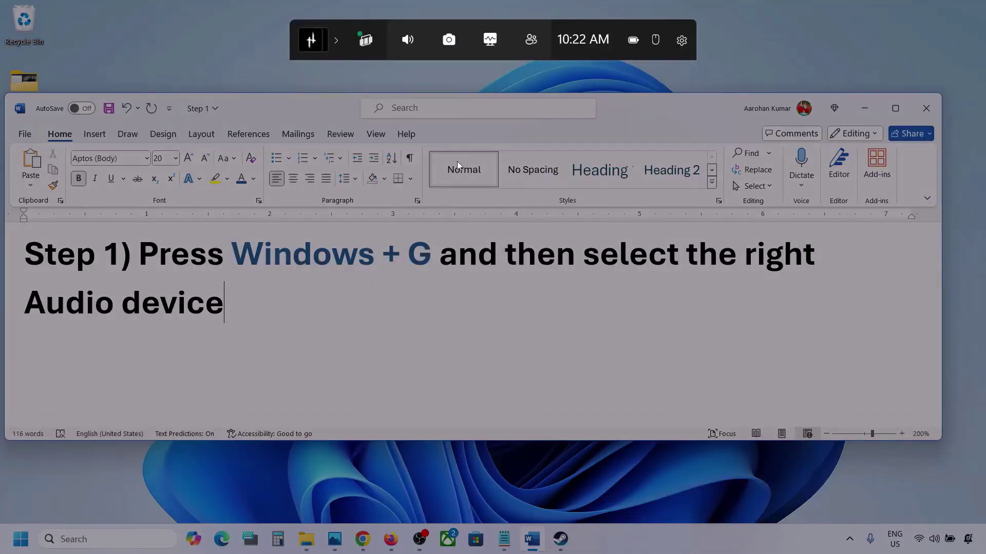
# In the Game Bar Audio widget, set the default output to Speakers (Realtek(R) Audio)
pyautogui.click(408, 41)
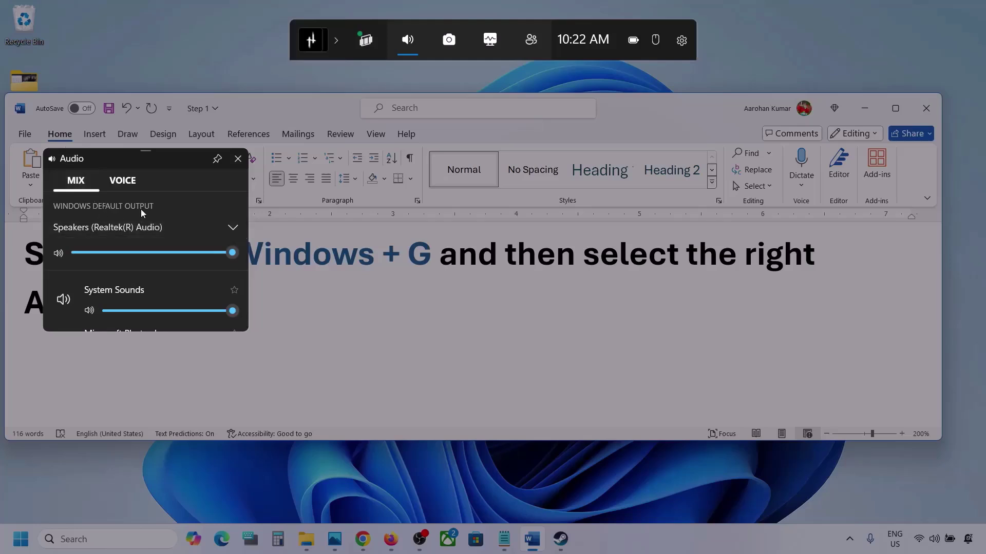
pyautogui.click(234, 229)
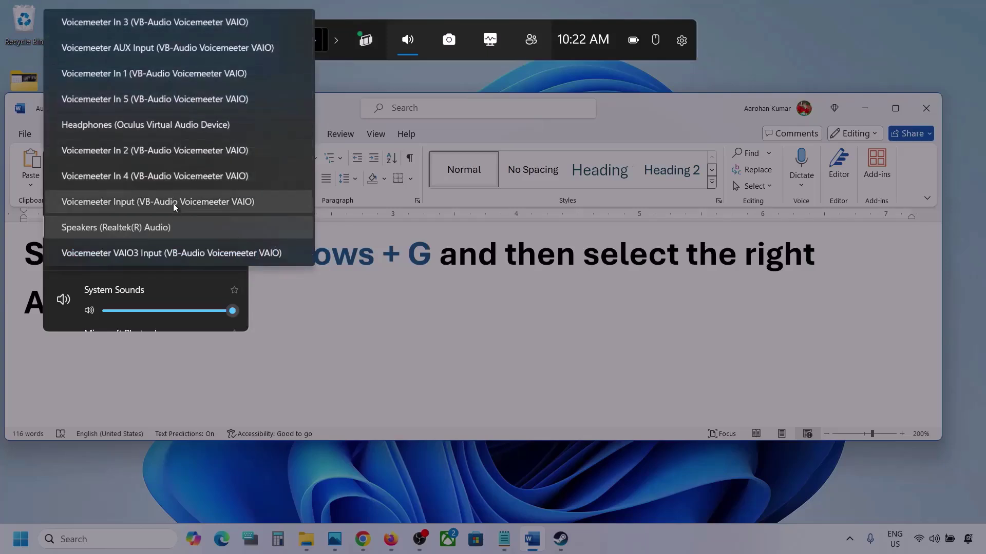
pyautogui.click(153, 229)
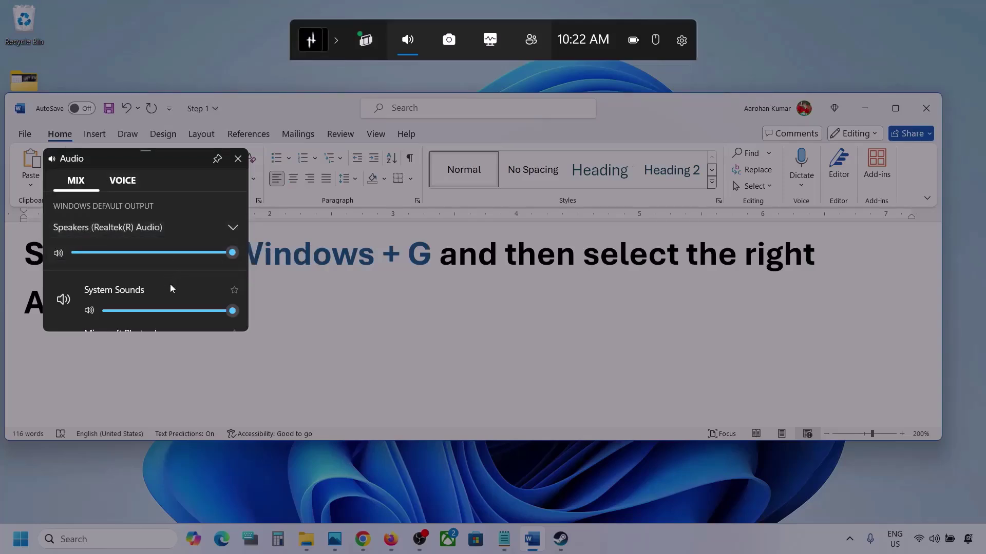
# Enlarge the Audio widget and set Microsoft Photos Legacy volume to 92
pyautogui.scroll(-1, 171, 288)
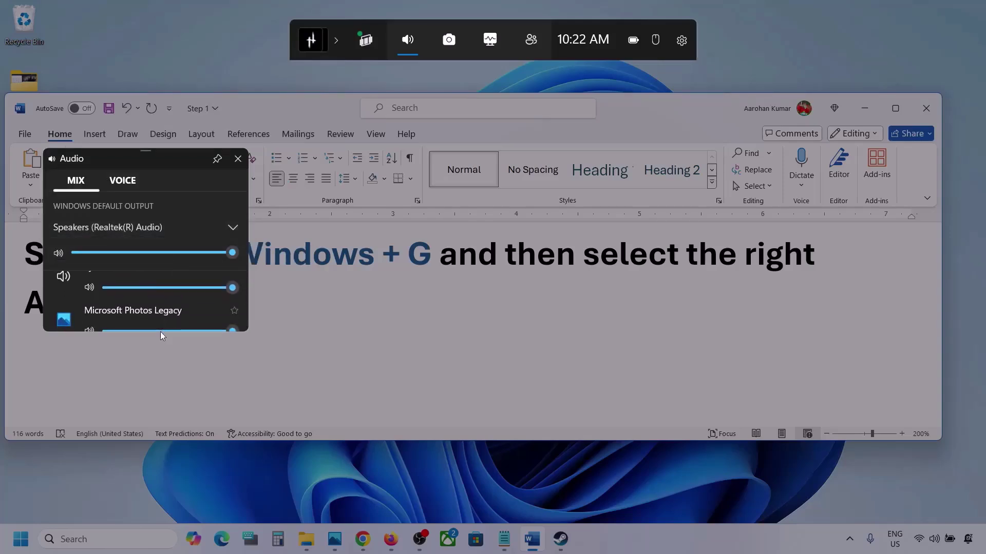
pyautogui.moveTo(160, 331); pyautogui.dragTo(165, 454)
pyautogui.scroll(1, 149, 355)
pyautogui.scroll(-2, 149, 355)
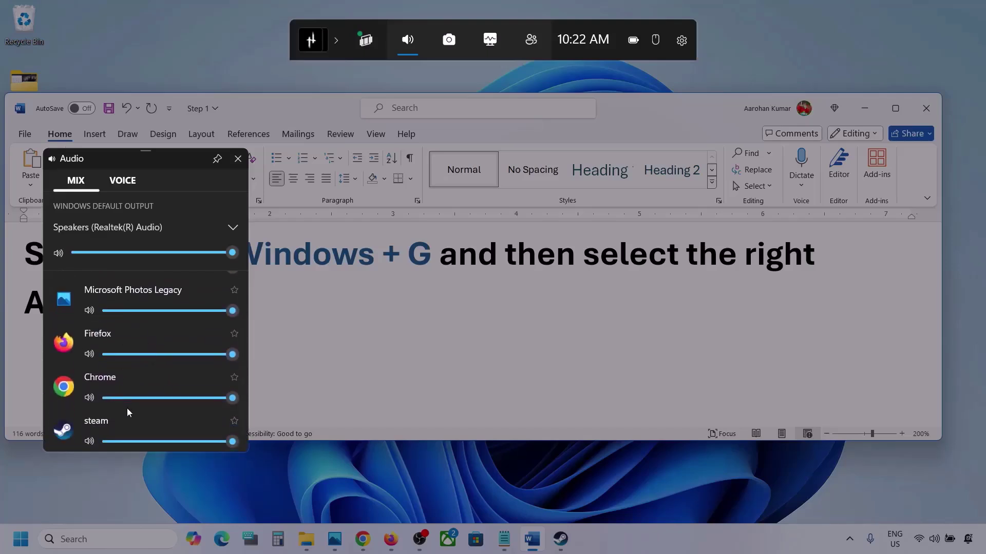
pyautogui.scroll(1, 121, 367)
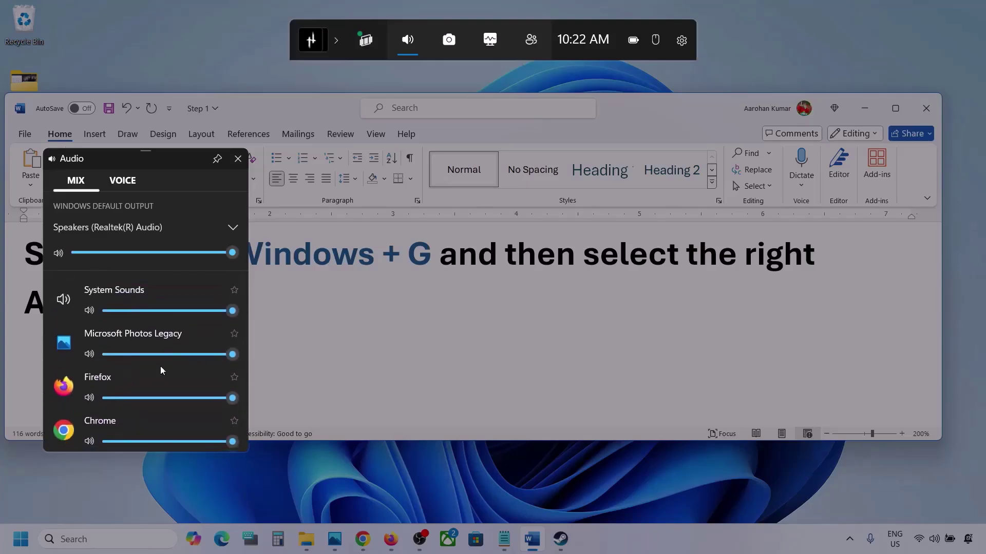
pyautogui.moveTo(234, 357)
pyautogui.mouseDown()
pyautogui.moveTo(157, 358)
pyautogui.moveTo(226, 353)
pyautogui.mouseUp()
pyautogui.scroll(-1, 186, 373)
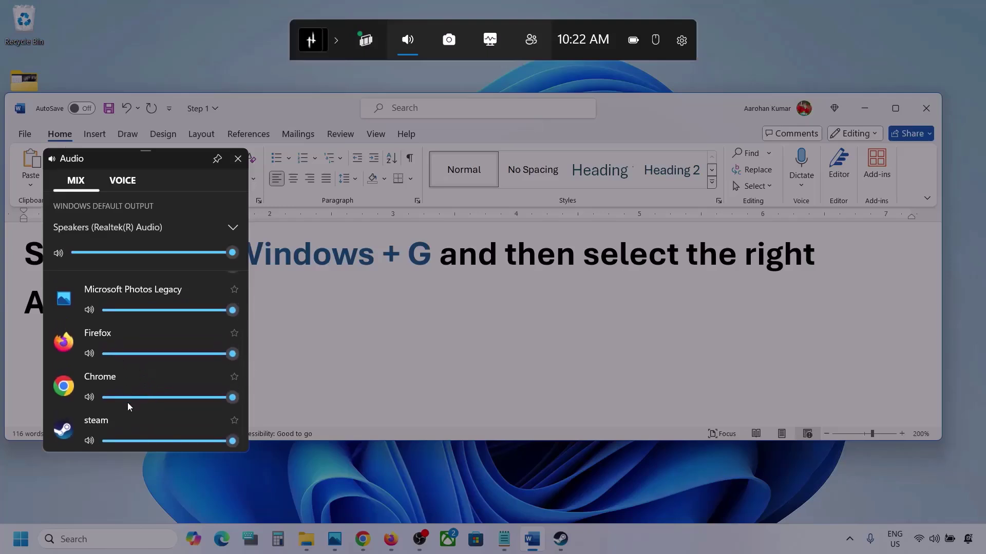
pyautogui.scroll(1, 127, 407)
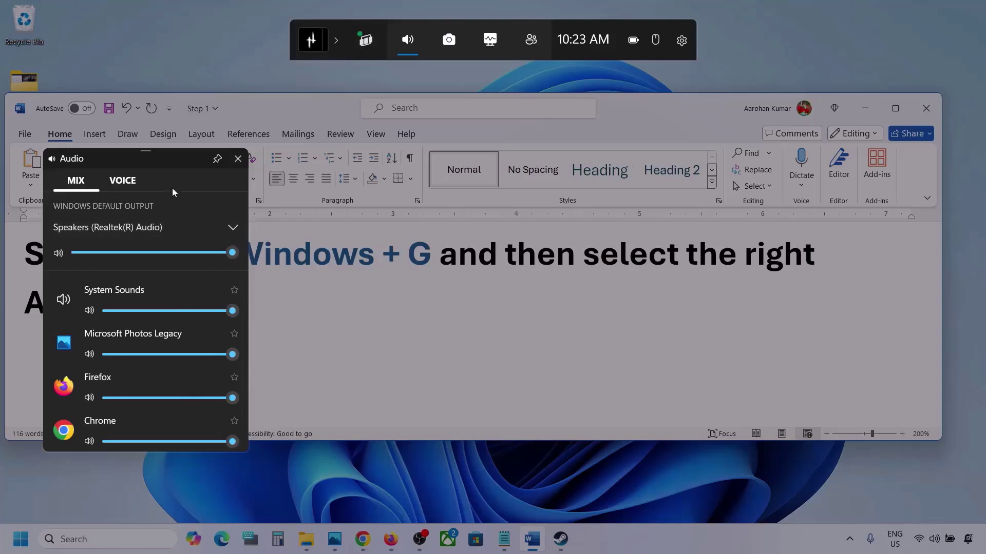
pyautogui.click(122, 181)
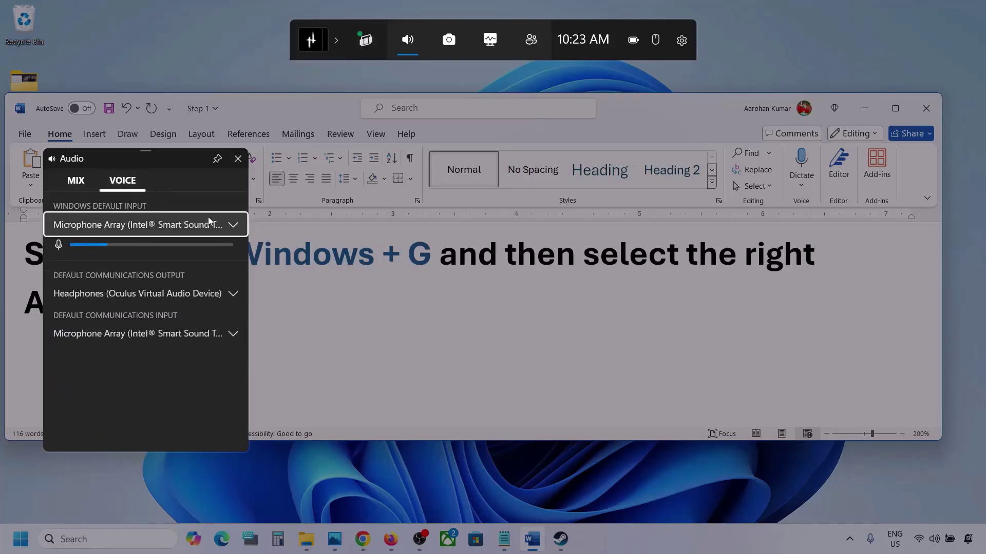
# Set Microphone Array as default and communications input, Speakers (Realtek(R) Audio) as communications output
pyautogui.click(238, 226)
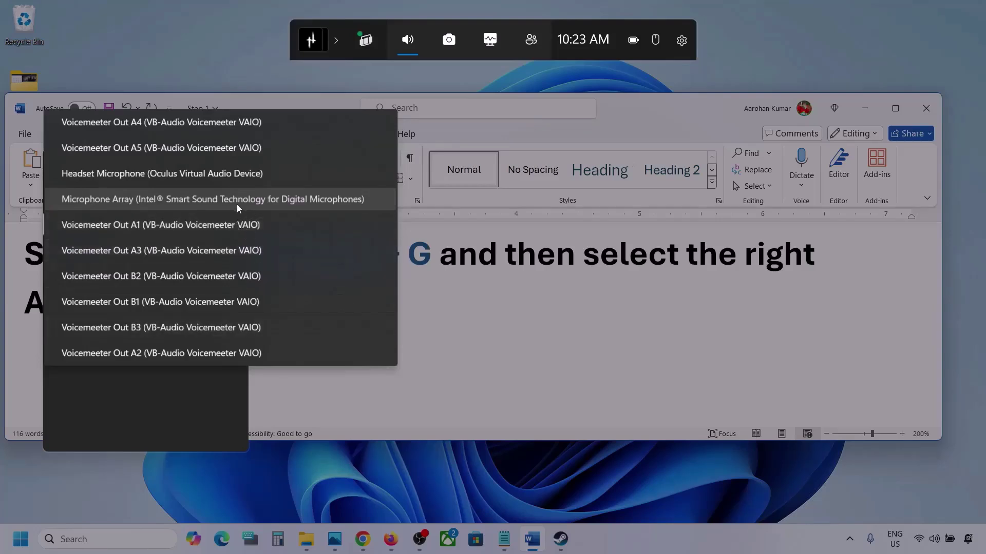
pyautogui.click(232, 202)
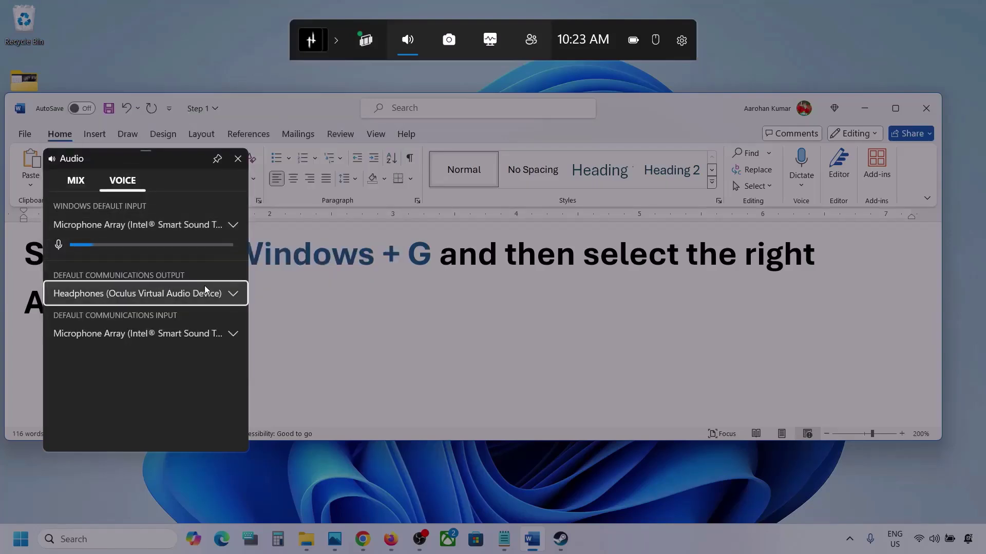
pyautogui.click(233, 295)
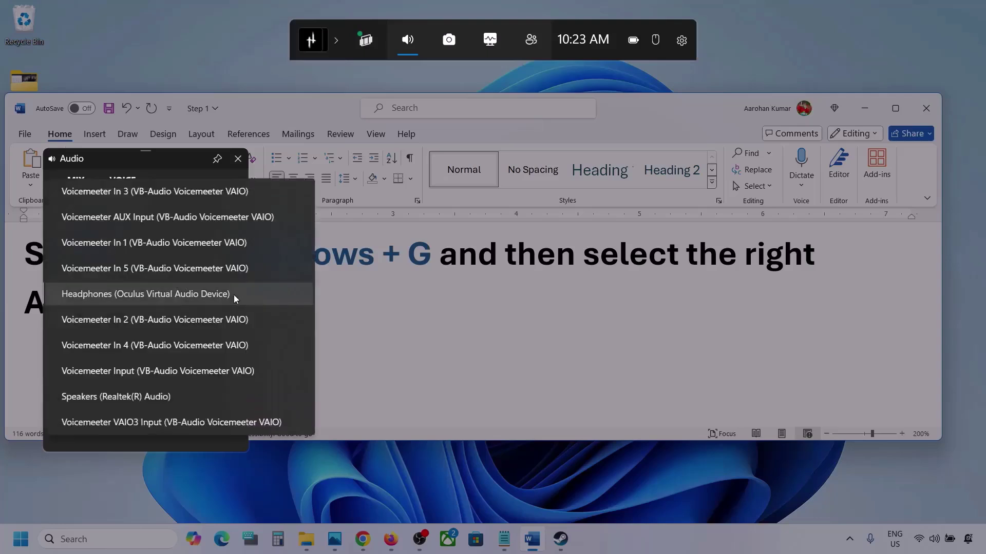
pyautogui.click(155, 396)
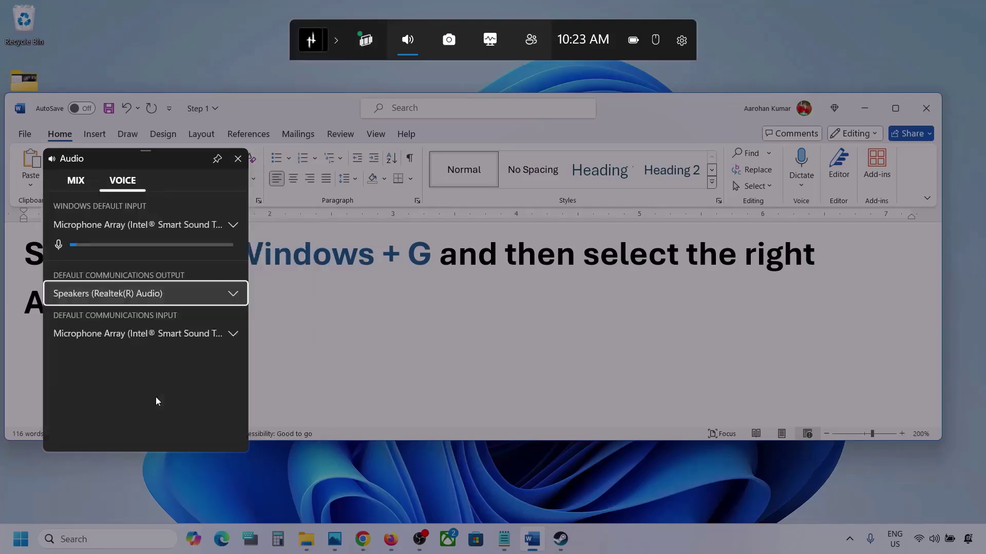
pyautogui.click(231, 334)
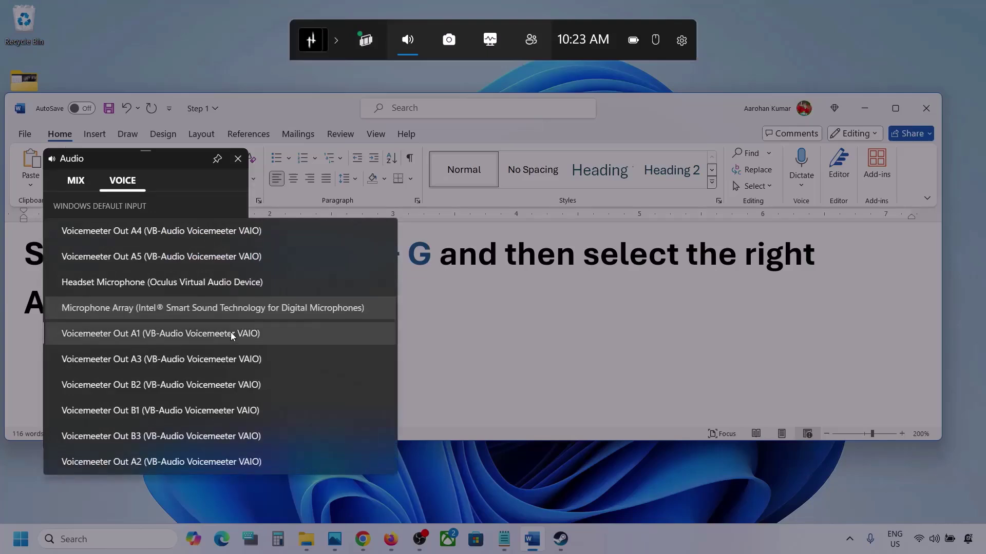
pyautogui.click(267, 307)
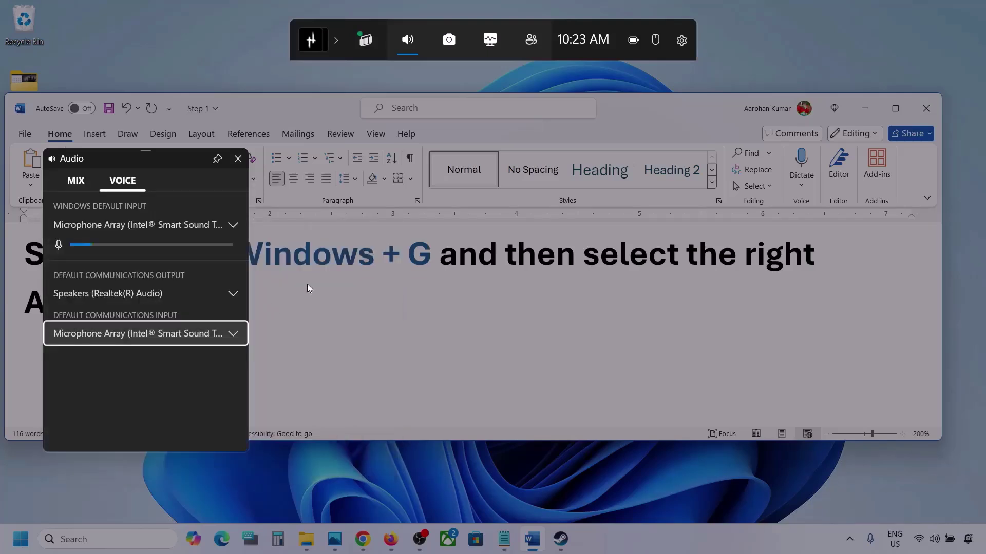
pyautogui.click(237, 160)
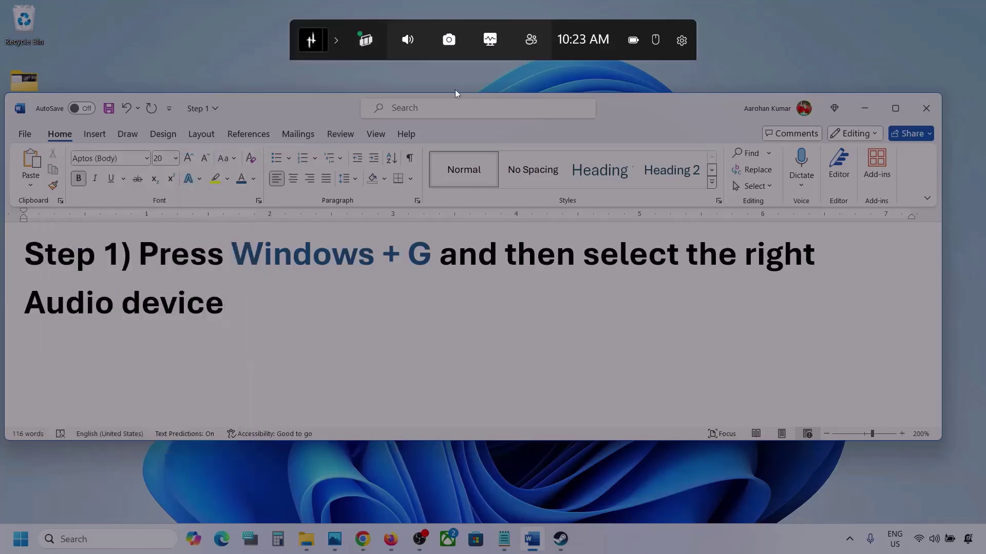
# Dismiss the Game Bar, read Step 2's volume note, and minimize Word
pyautogui.click(534, 76)
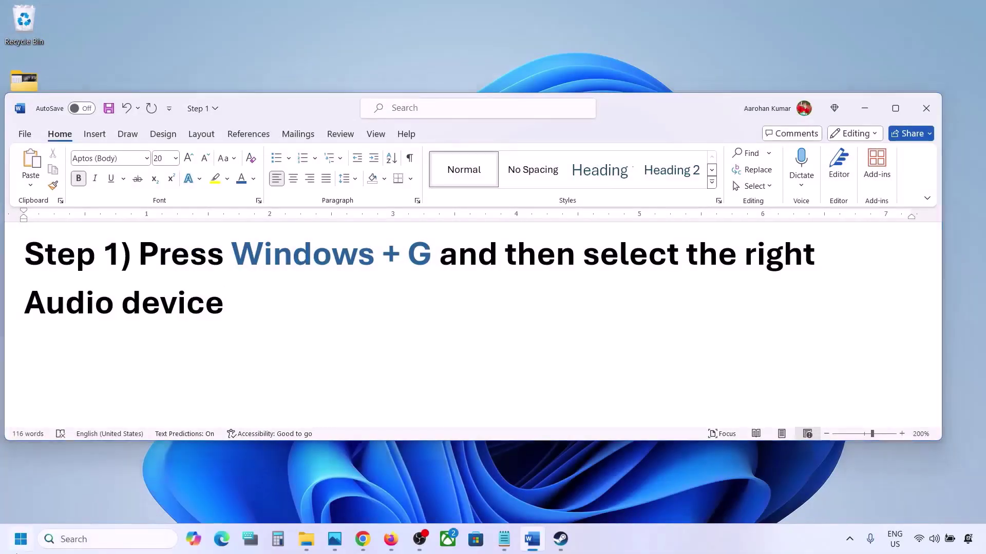
pyautogui.click(21, 540)
pyautogui.click(464, 401)
pyautogui.scroll(-3, 464, 400)
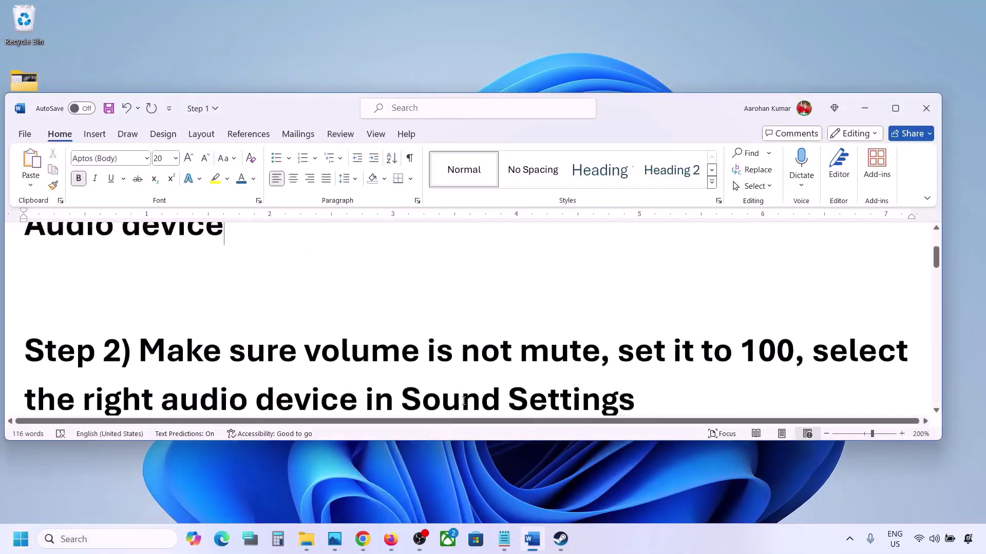
pyautogui.moveTo(153, 285); pyautogui.dragTo(599, 279)
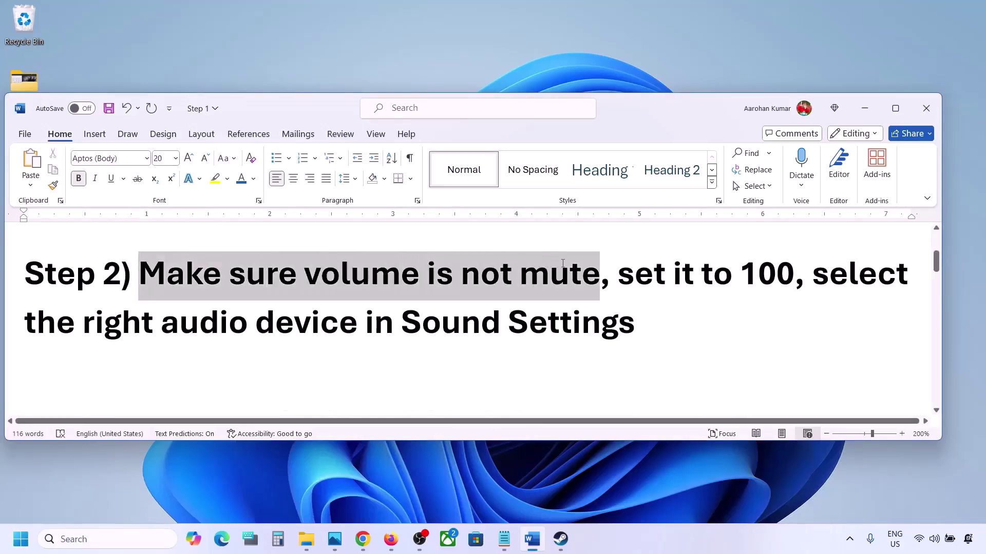
pyautogui.click(865, 108)
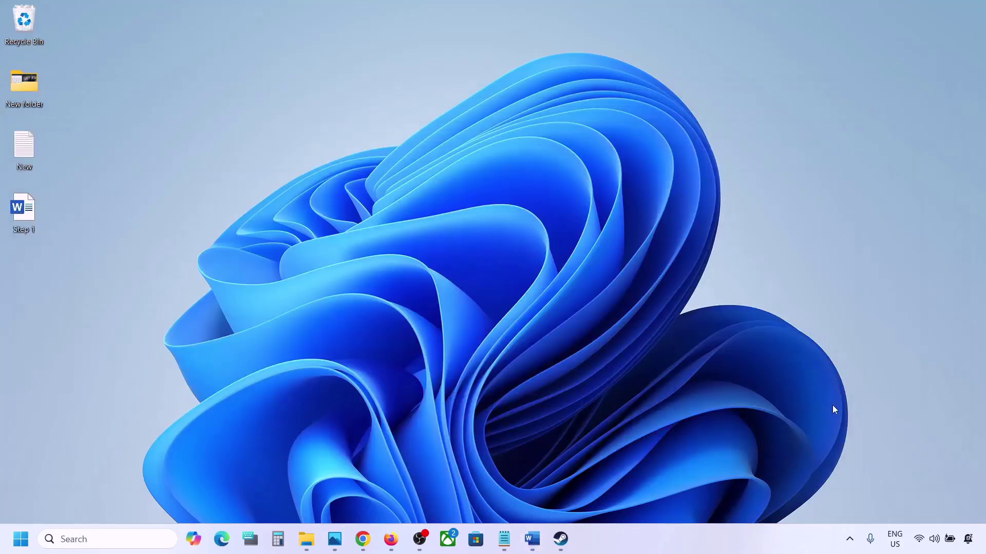
# Open the Volume mixer from the tray, leave Steam's volume at 100, and close Settings
pyautogui.rightClick(934, 539)
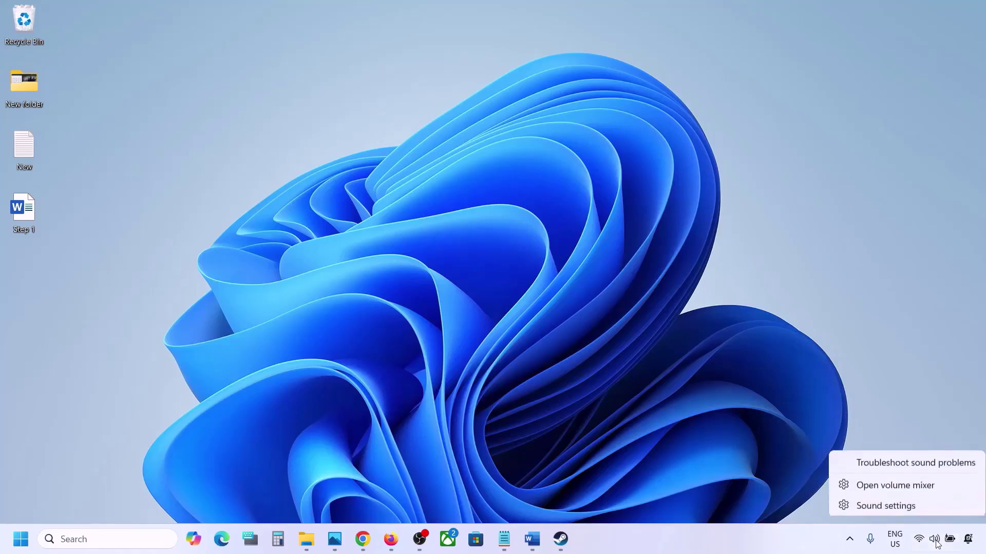
pyautogui.click(917, 485)
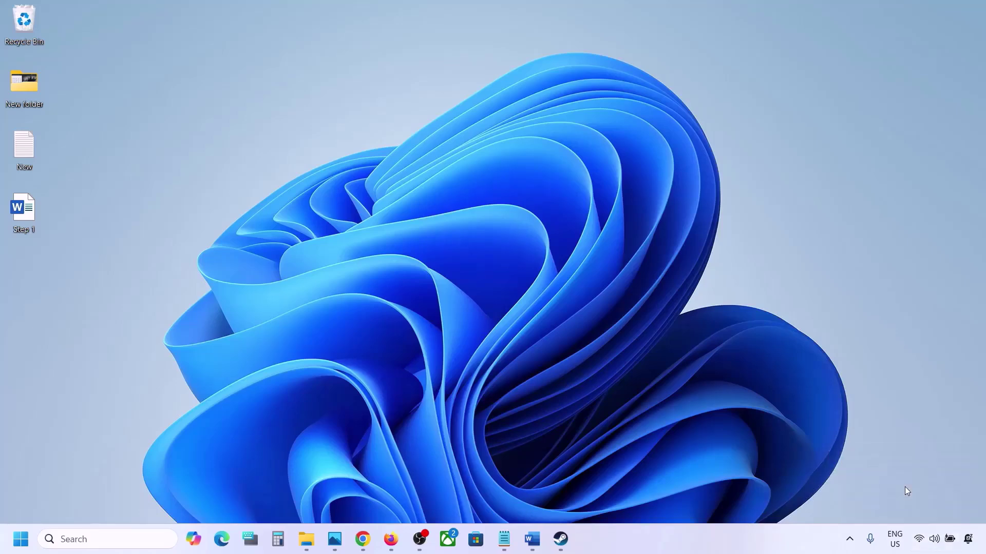
pyautogui.scroll(-3, 612, 365)
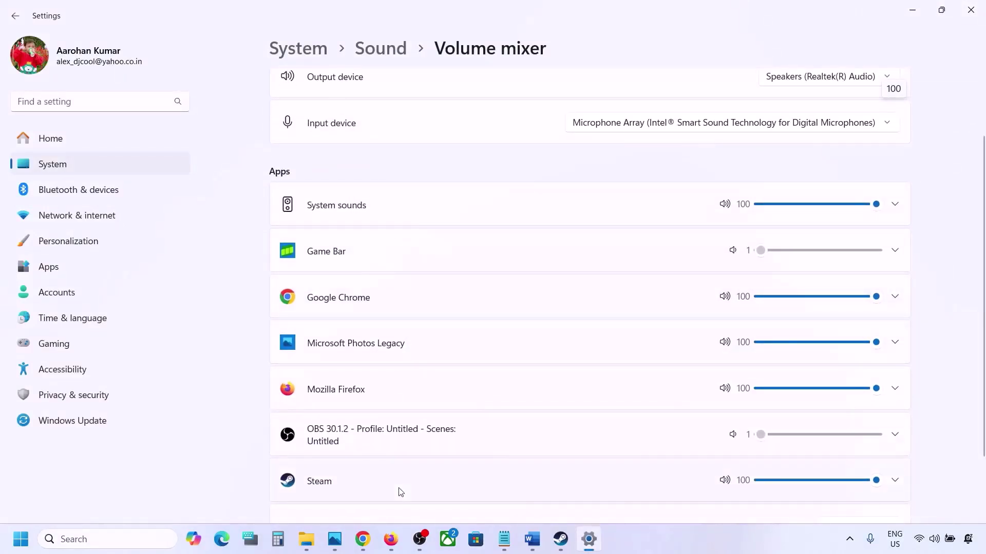
pyautogui.scroll(-1, 565, 442)
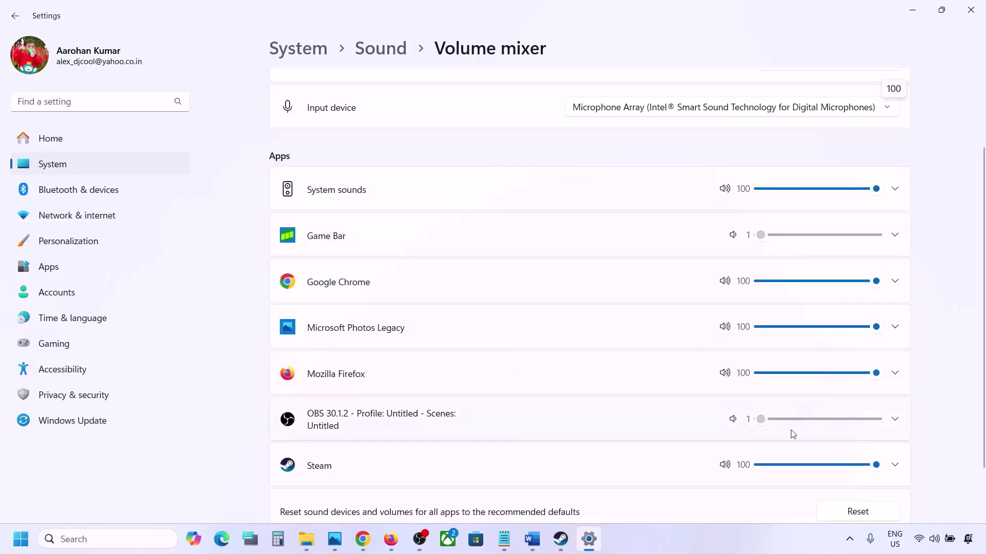
pyautogui.moveTo(876, 469)
pyautogui.moveTo(876, 468)
pyautogui.mouseDown()
pyautogui.moveTo(760, 467)
pyautogui.moveTo(877, 466)
pyautogui.mouseUp()
pyautogui.click(971, 10)
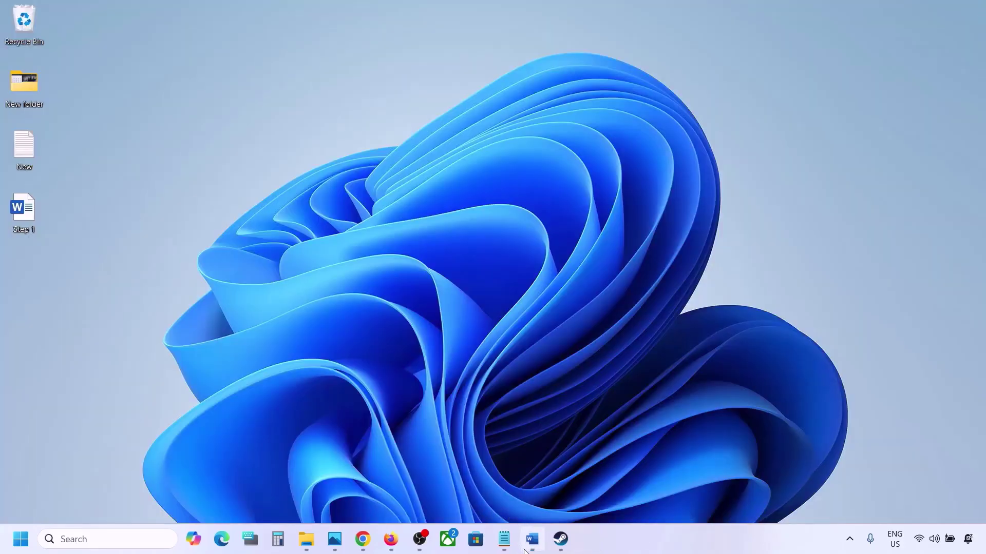
# Restore the Word notes, highlight the audio-device phrase, and open Sound settings from the tray
pyautogui.click(531, 539)
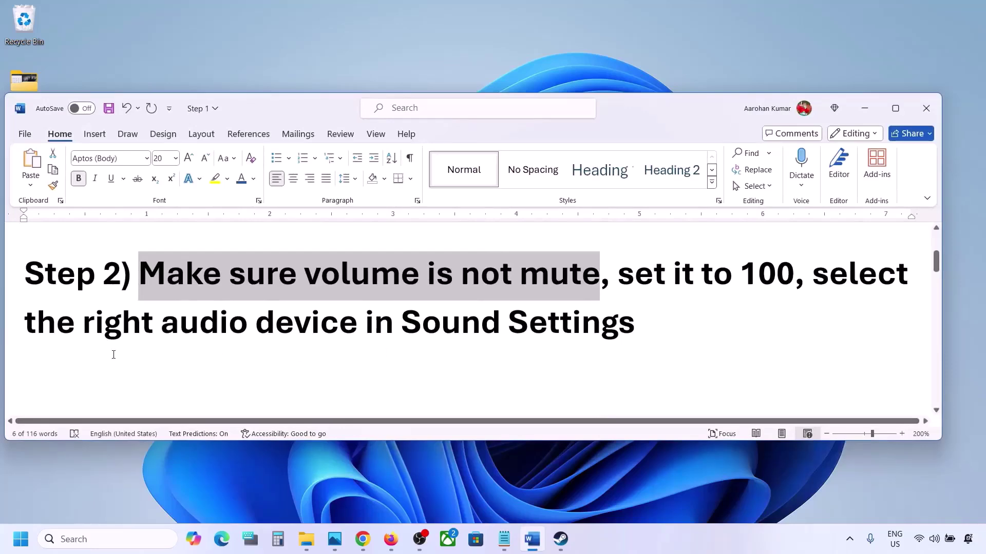
pyautogui.moveTo(81, 333); pyautogui.dragTo(635, 328)
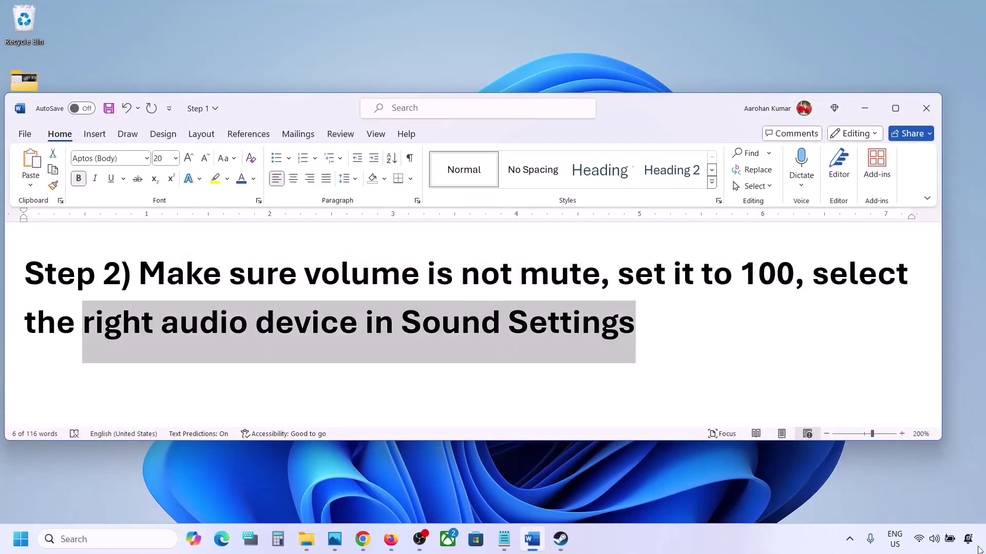
pyautogui.click(933, 540)
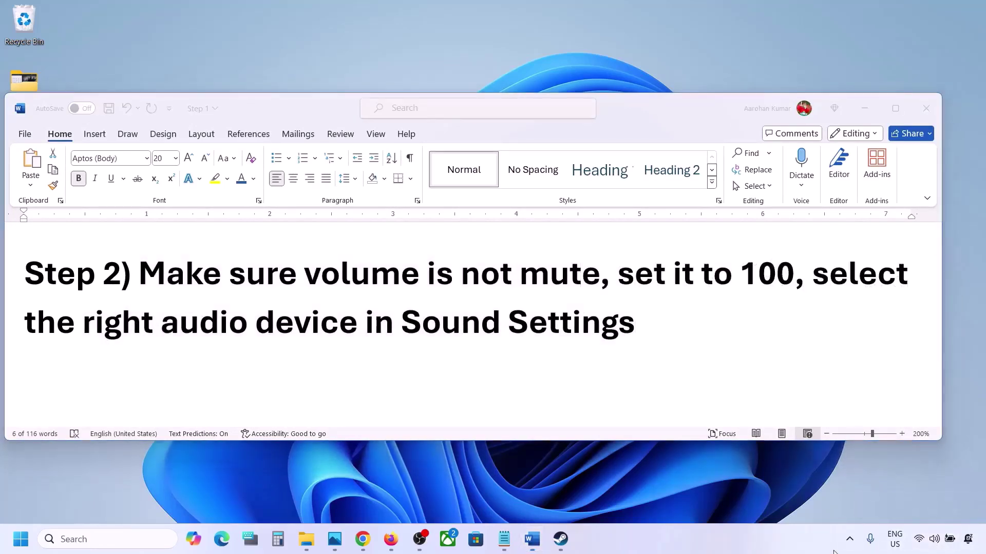
pyautogui.rightClick(934, 540)
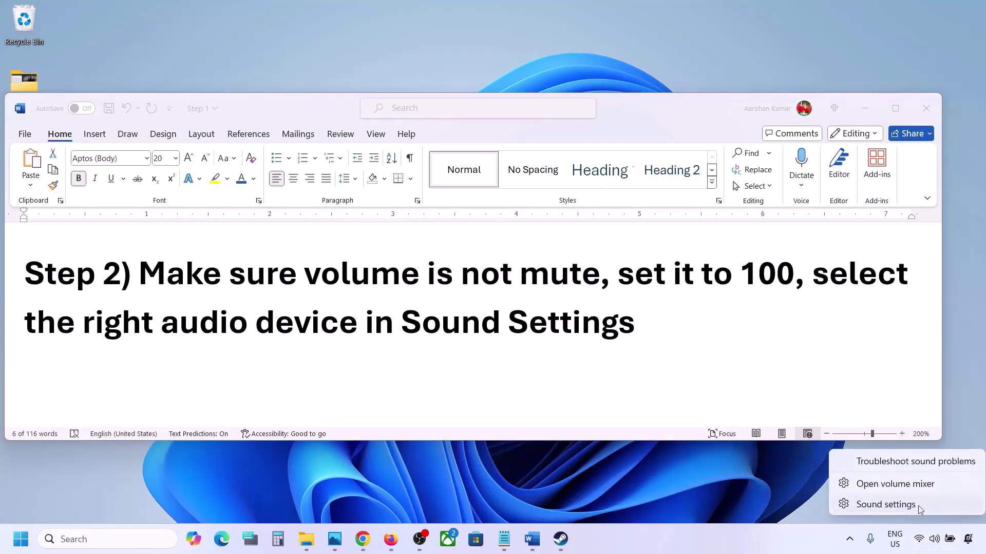
pyautogui.click(886, 504)
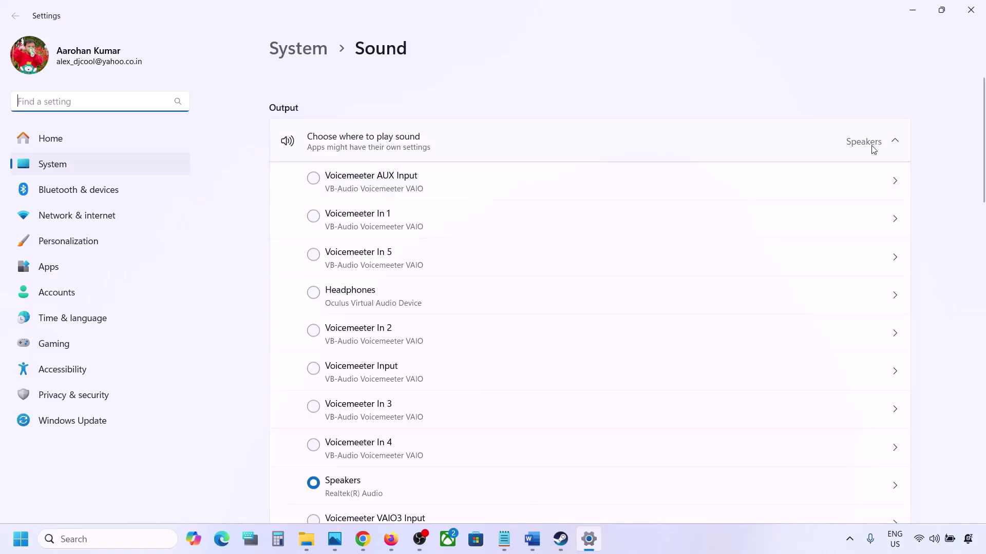
# Select Speakers as the output device, review volume and input settings, then close Settings
pyautogui.scroll(-2, 442, 366)
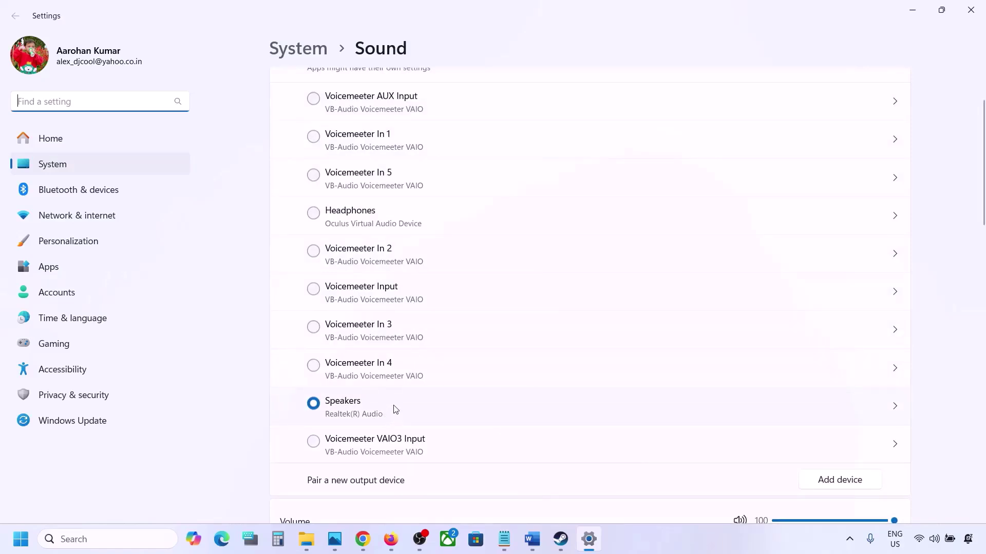
pyautogui.click(359, 410)
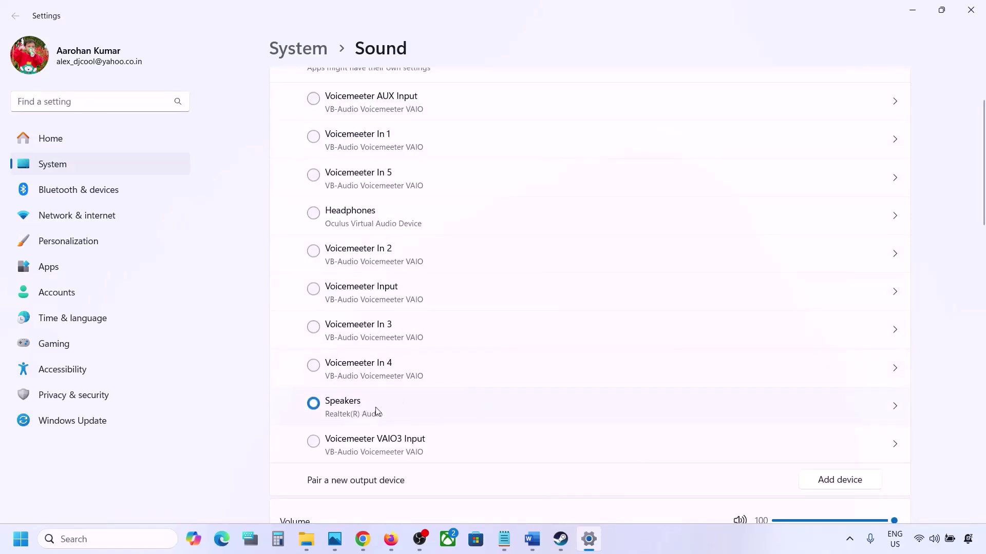
pyautogui.scroll(-5, 377, 410)
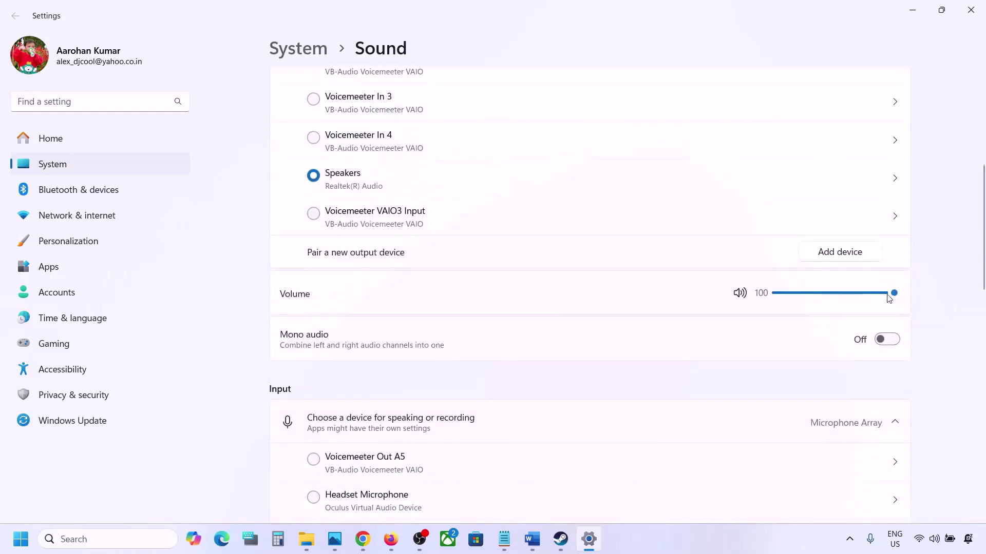
pyautogui.scroll(-6, 653, 369)
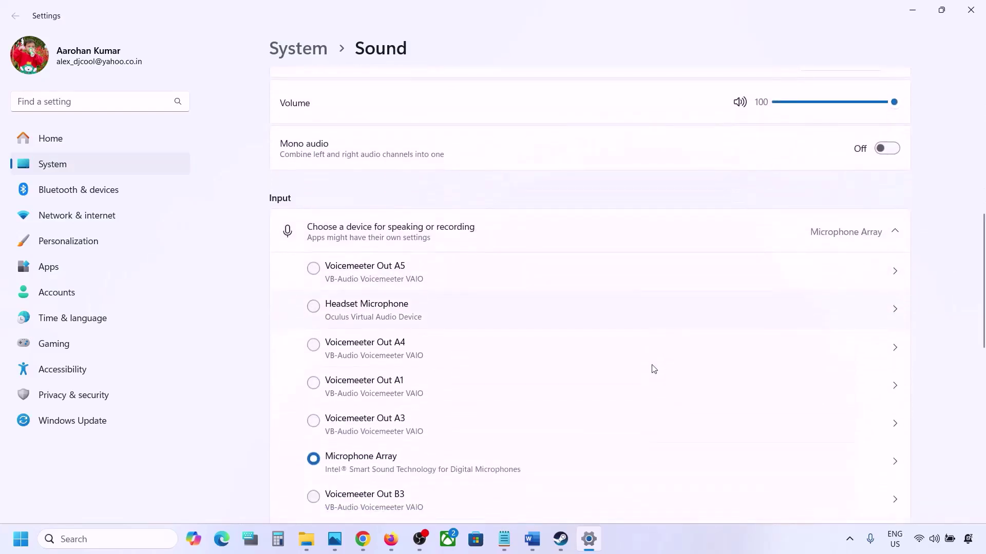
pyautogui.scroll(-2, 398, 431)
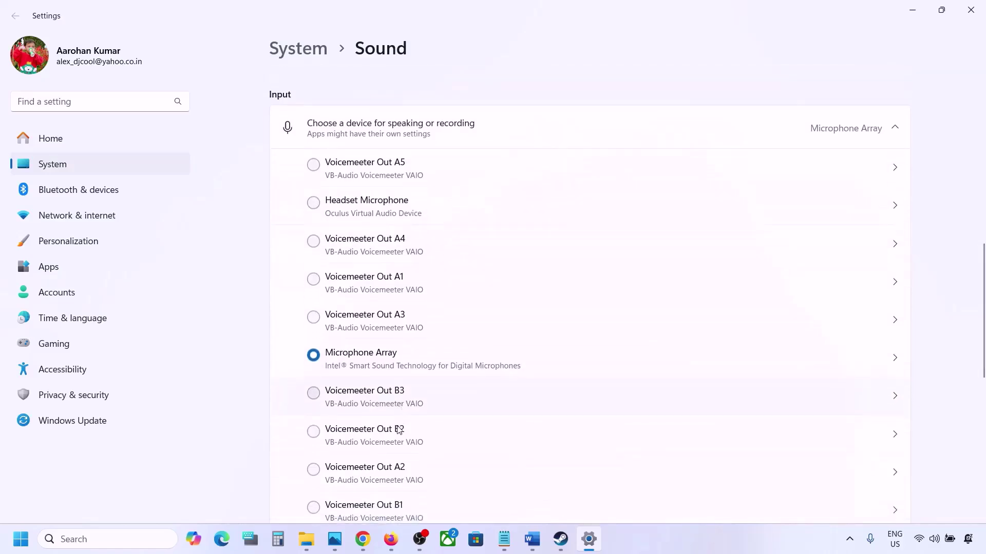
pyautogui.scroll(-1, 504, 373)
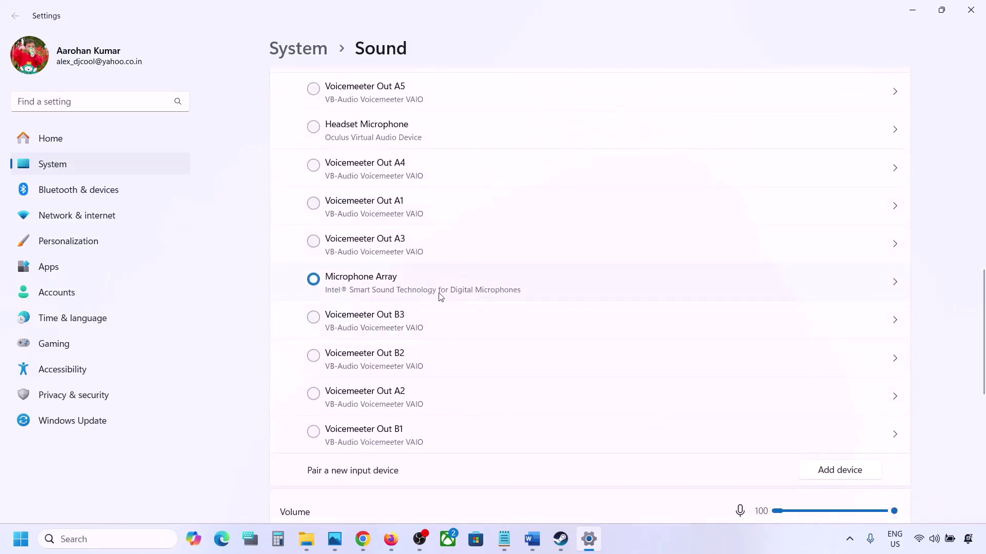
pyautogui.scroll(-3, 439, 296)
pyautogui.scroll(-2, 439, 297)
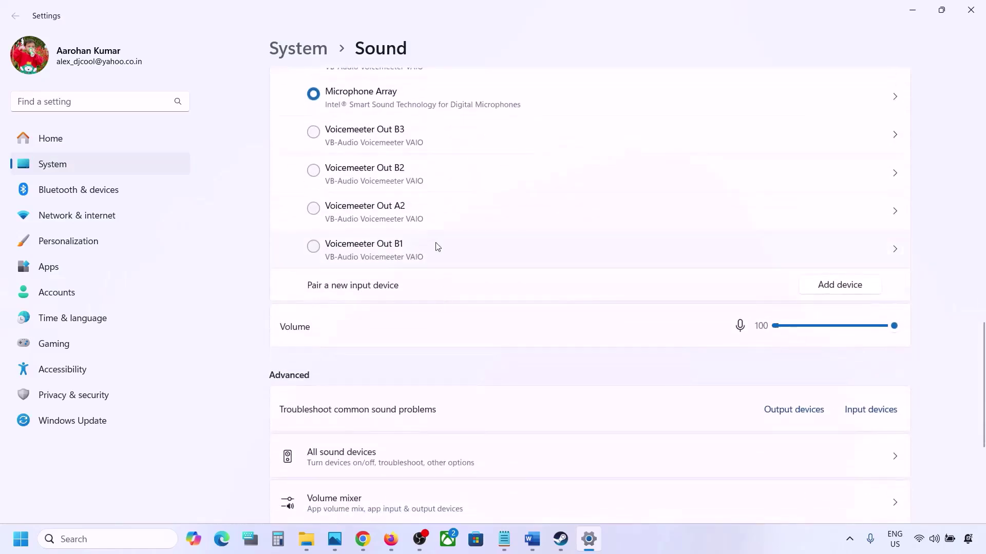
pyautogui.scroll(4, 438, 247)
pyautogui.scroll(-2, 398, 339)
pyautogui.scroll(-3, 399, 354)
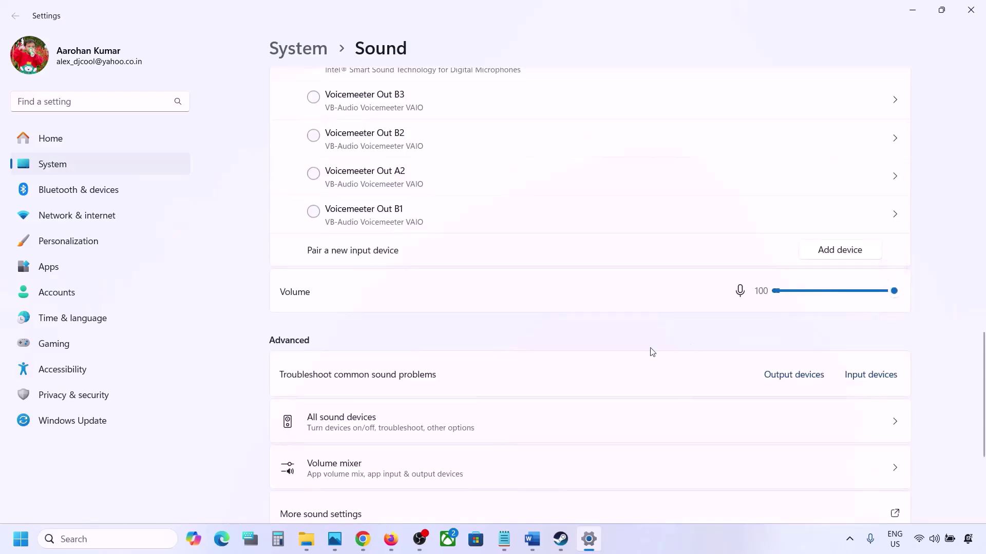
pyautogui.scroll(-2, 652, 352)
pyautogui.scroll(-3, 689, 304)
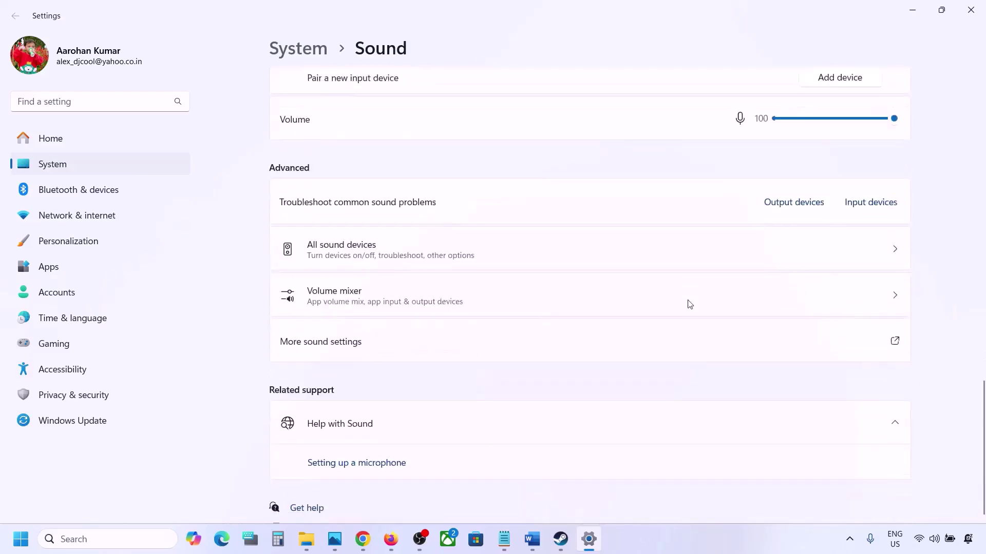
pyautogui.click(971, 10)
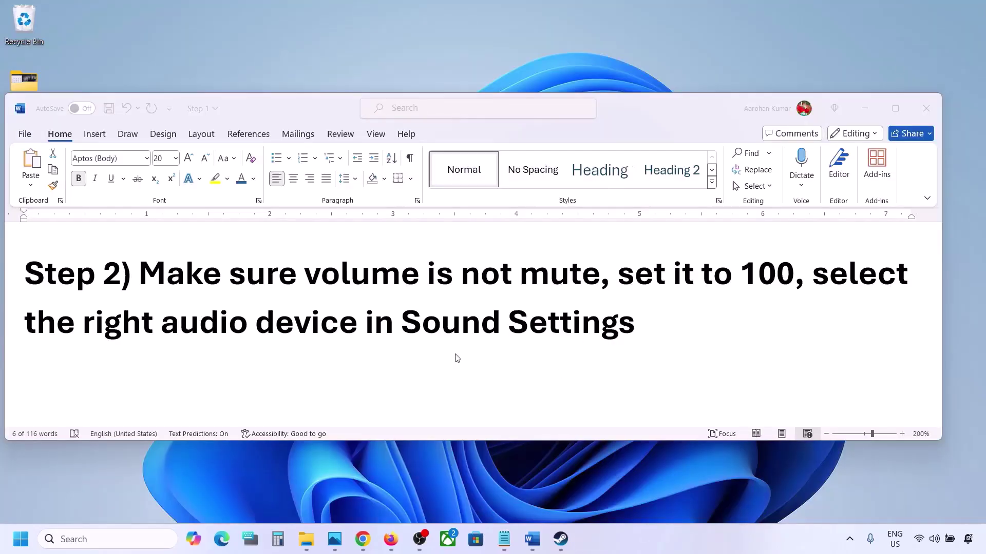
# Read Step 3 (restart game and PC) and Step 4 (sample rate 48/44k Hz) in the notes
pyautogui.scroll(-3, 457, 358)
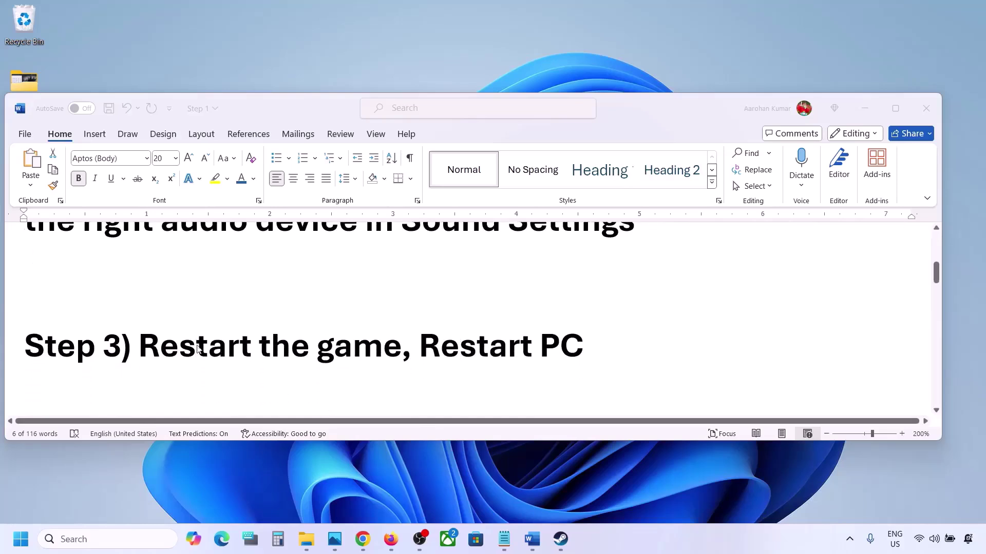
pyautogui.doubleClick(177, 345)
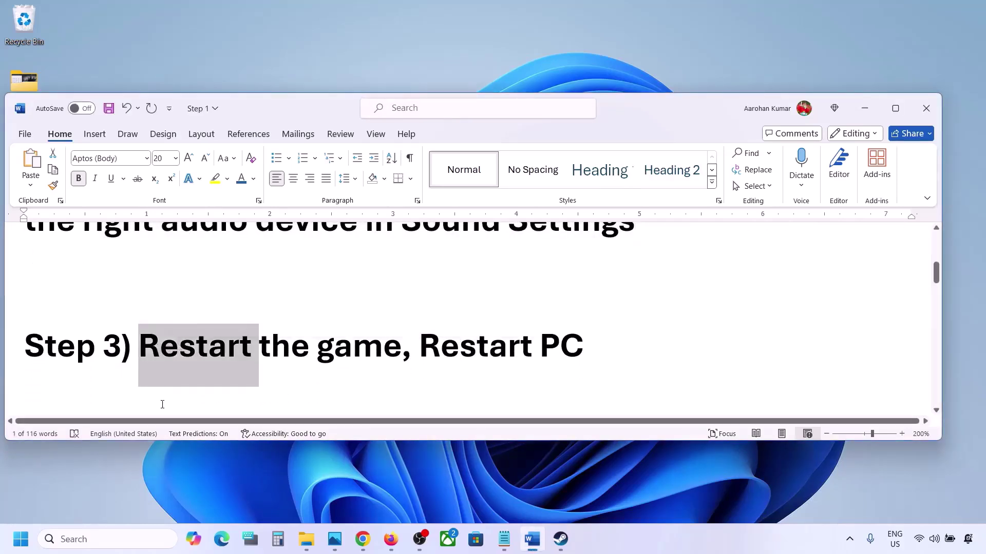
pyautogui.click(275, 344)
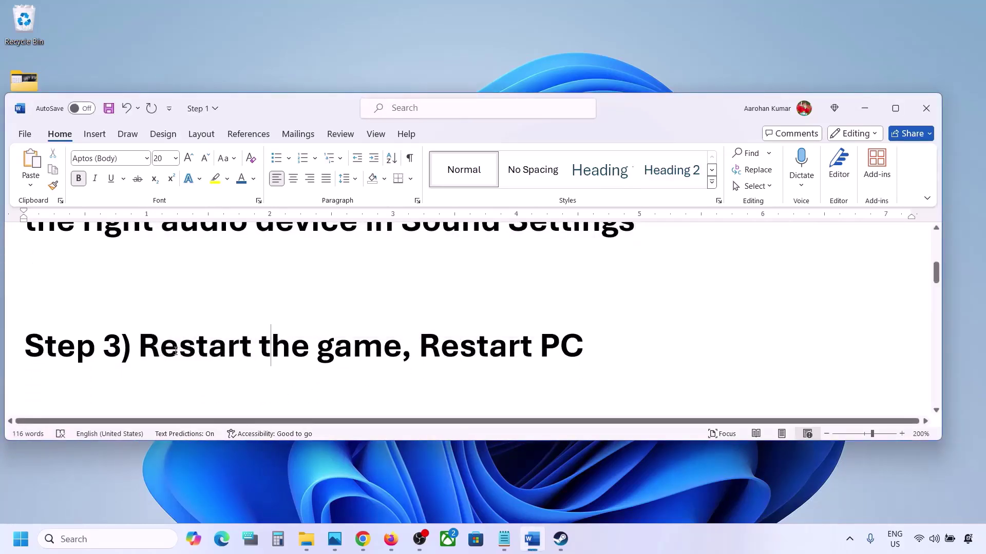
pyautogui.moveTo(171, 350); pyautogui.dragTo(584, 349)
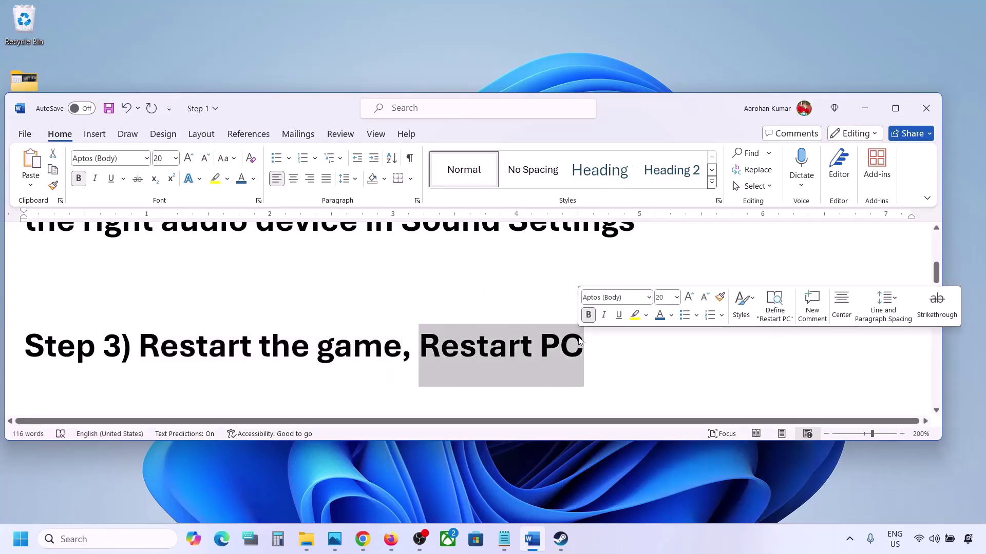
pyautogui.scroll(-3, 311, 338)
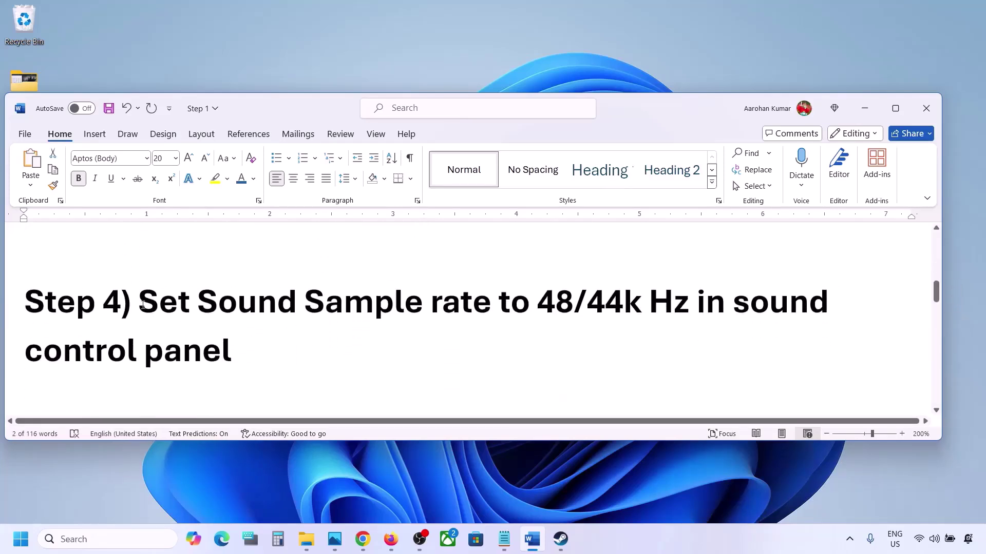
pyautogui.moveTo(144, 303); pyautogui.dragTo(627, 304)
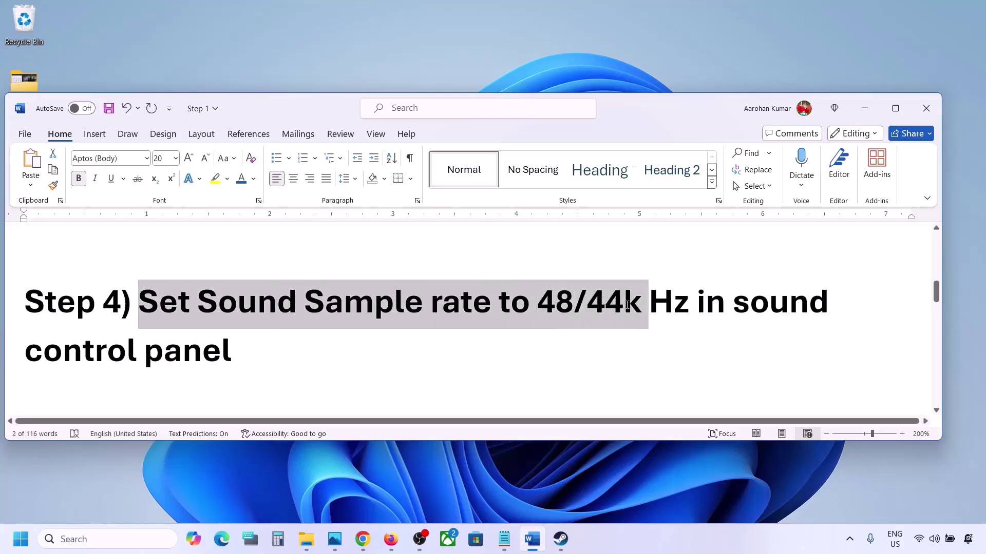
pyautogui.click(628, 305)
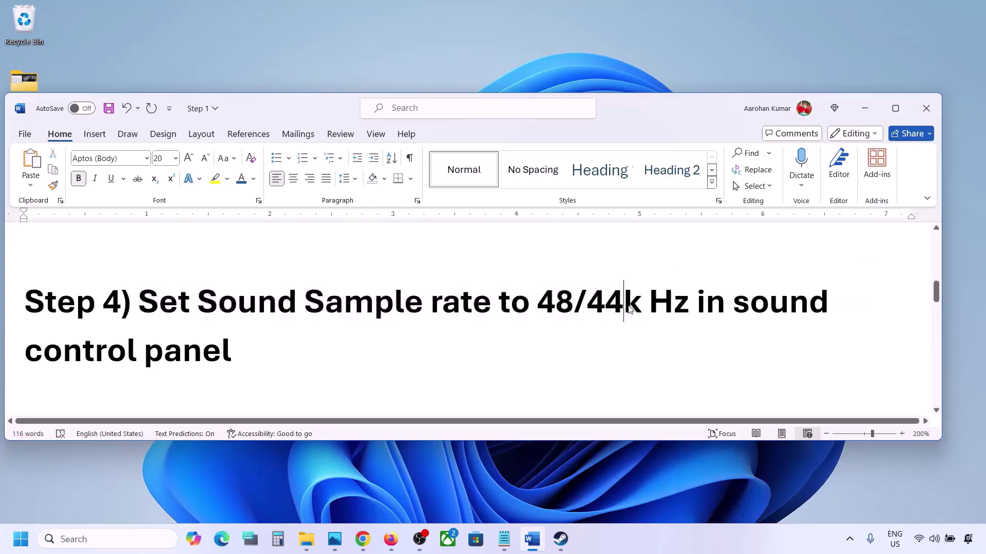
pyautogui.click(65, 539)
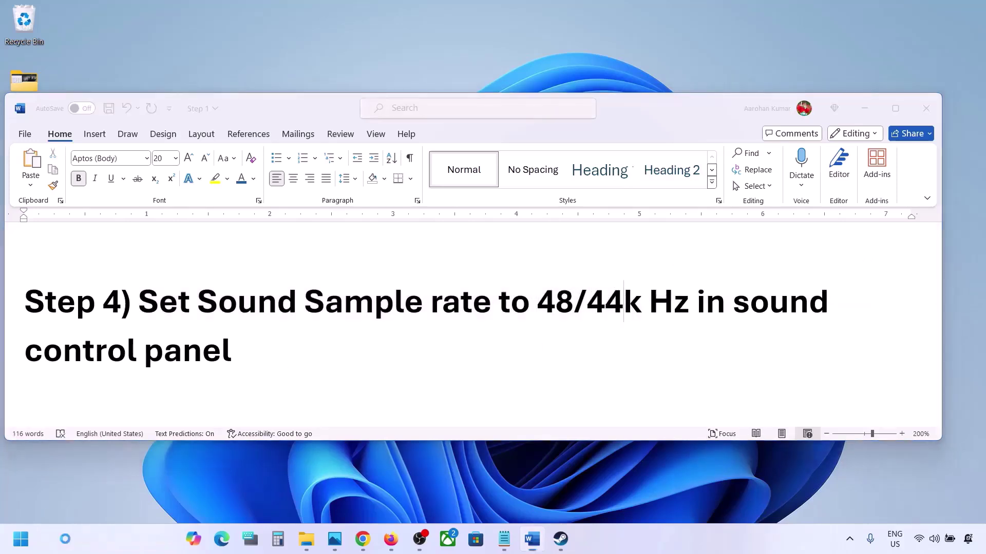
# Open the Sound dialog through Control Panel's Hardware and Sound category
pyautogui.write('control')
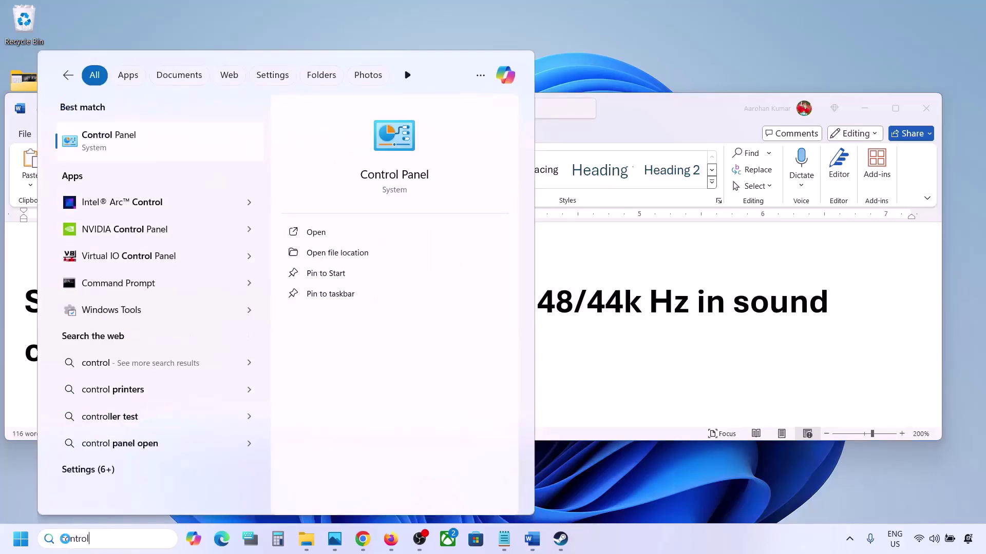
pyautogui.press('Return')
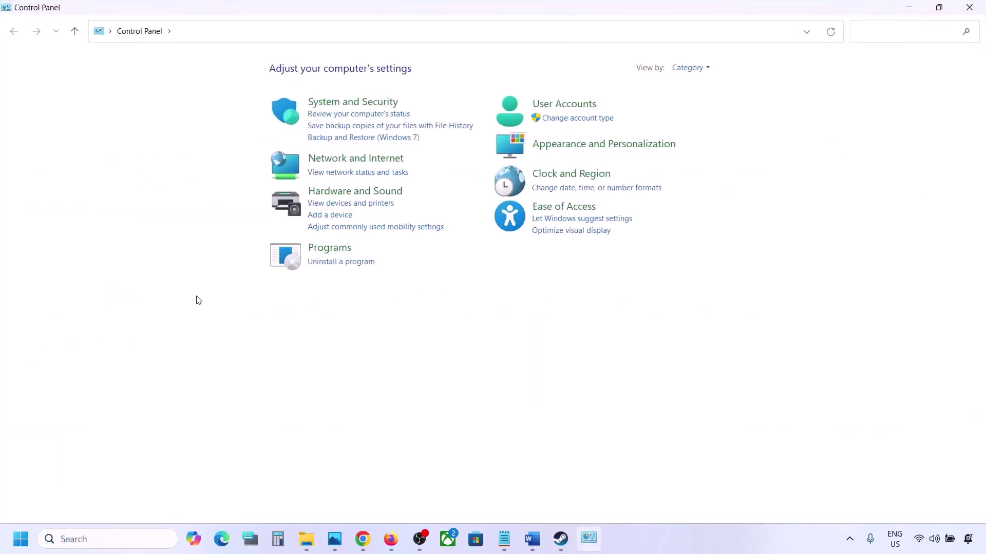
pyautogui.click(367, 195)
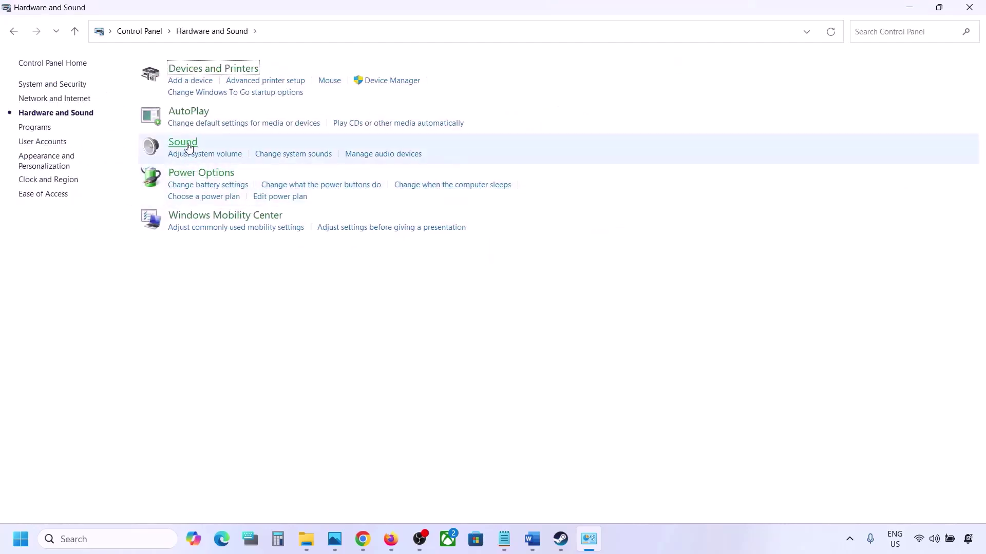
pyautogui.click(186, 147)
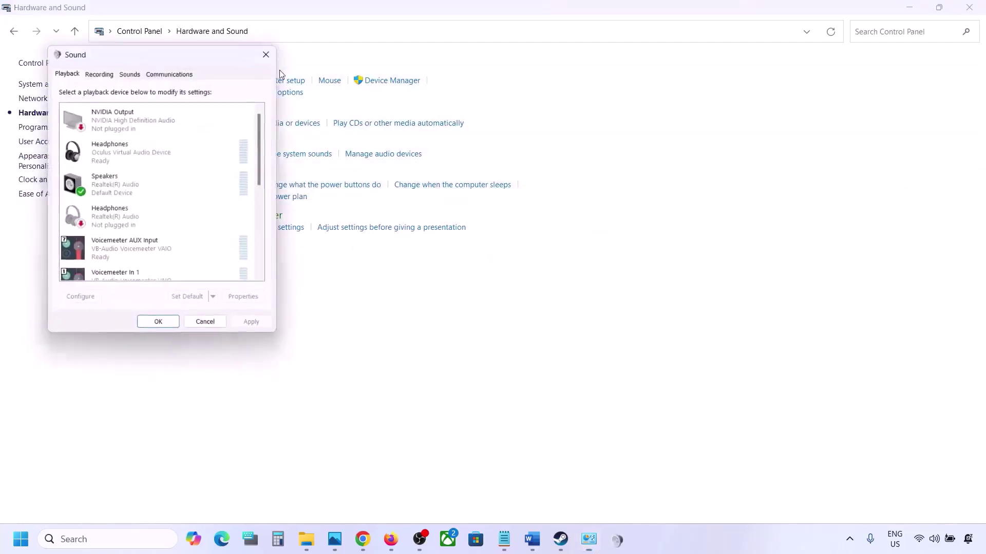
pyautogui.moveTo(191, 57); pyautogui.dragTo(446, 128)
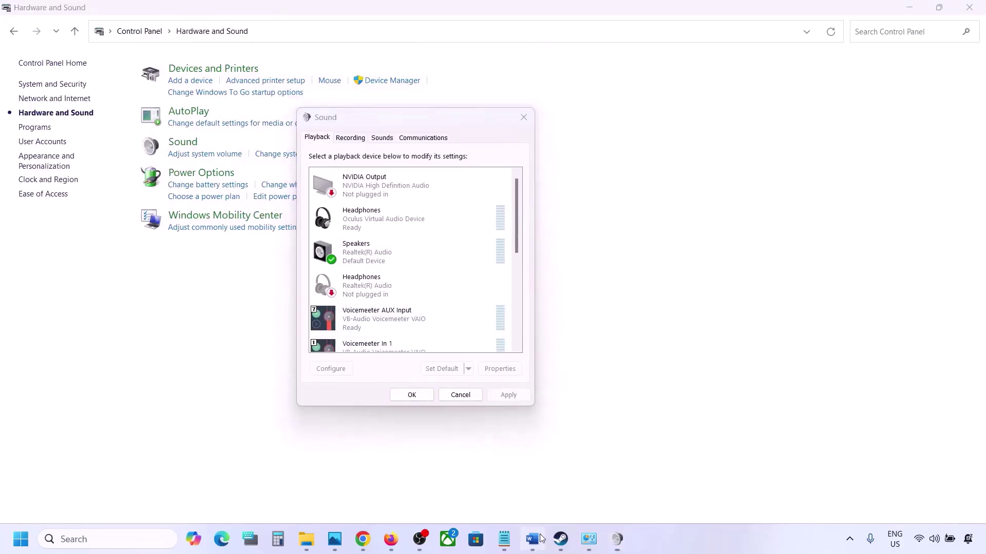
# Open the Properties of the Realtek Speakers playback device
pyautogui.click(533, 538)
pyautogui.click(532, 538)
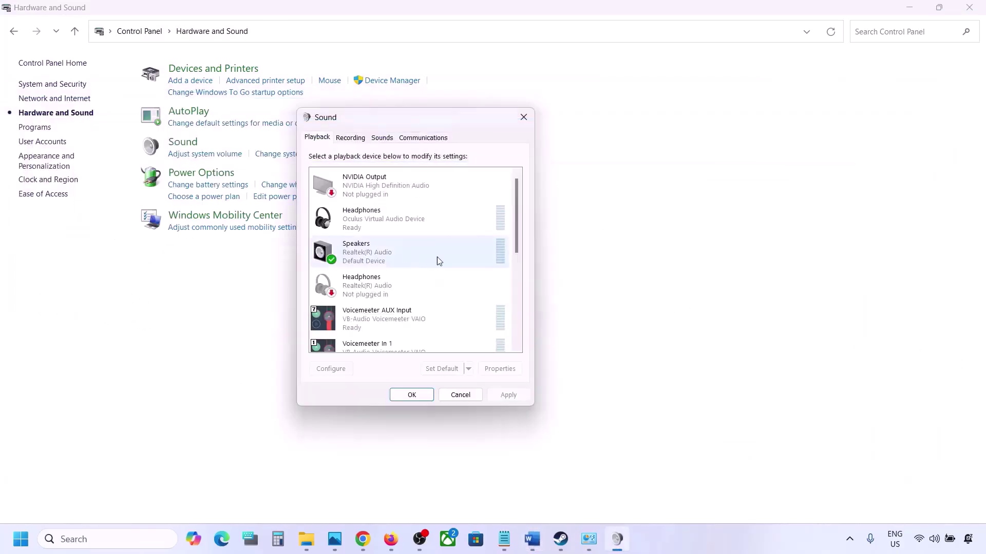
pyautogui.click(364, 259)
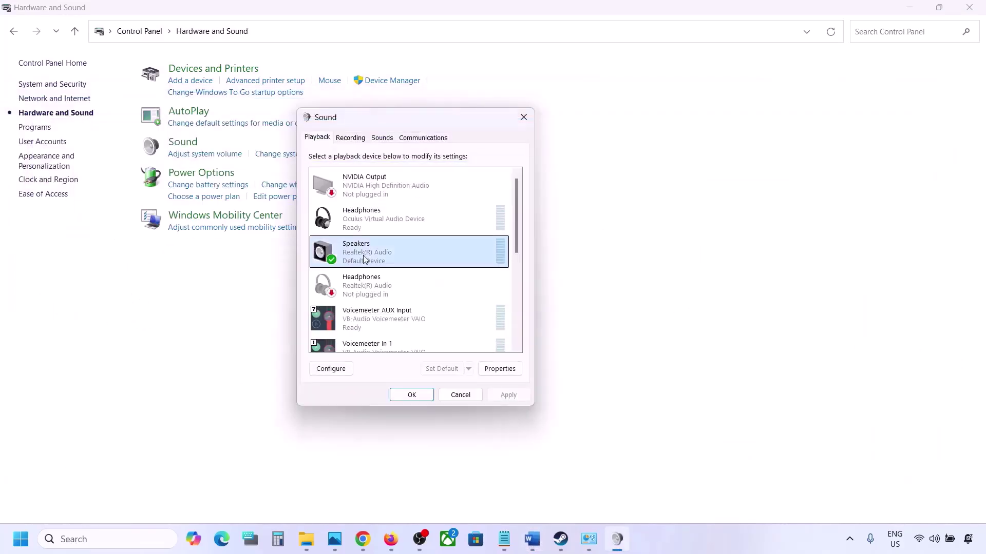
pyautogui.rightClick(418, 259)
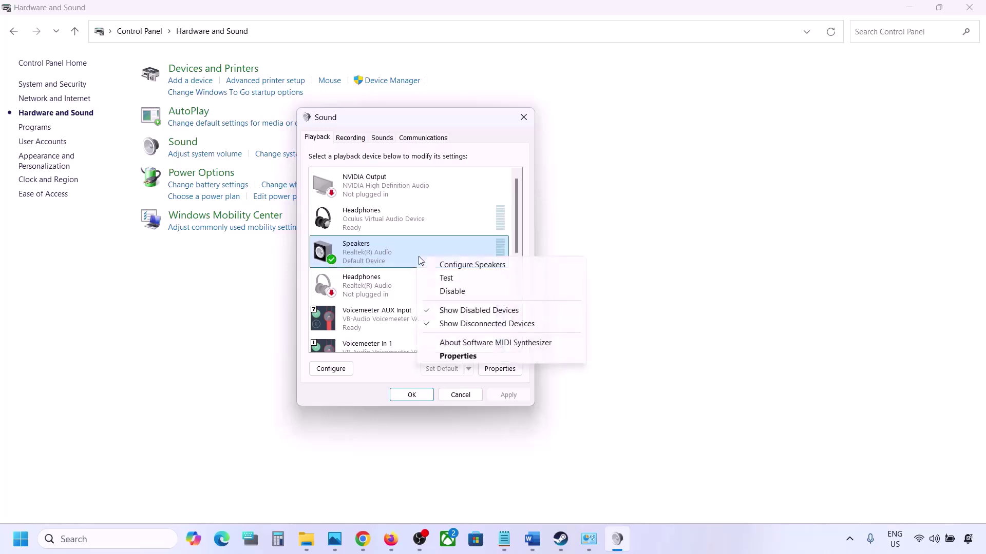
pyautogui.click(467, 356)
pyautogui.moveTo(441, 165); pyautogui.dragTo(493, 119)
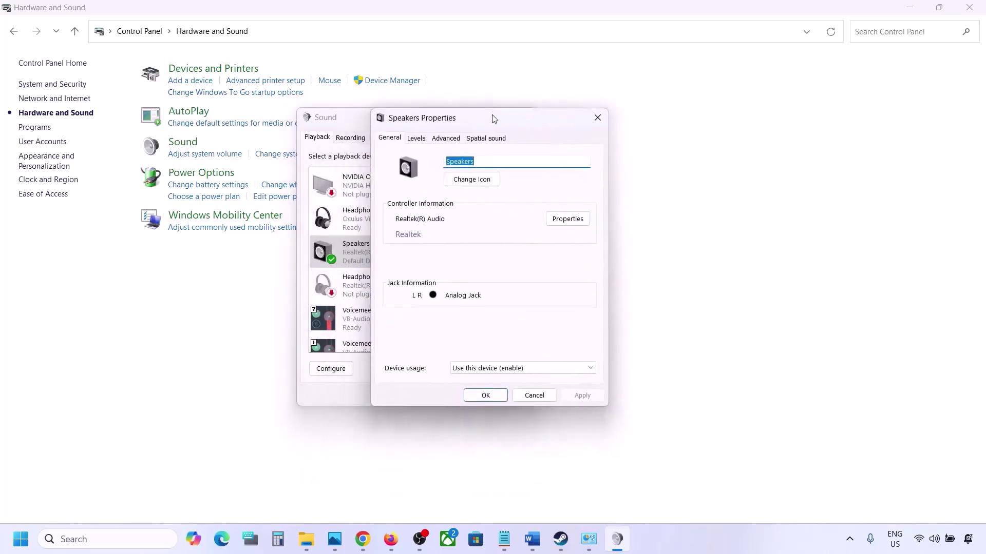
# Compare the Speakers' 24 bit, 48000 Hz format with the 48/44k rate in Step 4
pyautogui.click(445, 139)
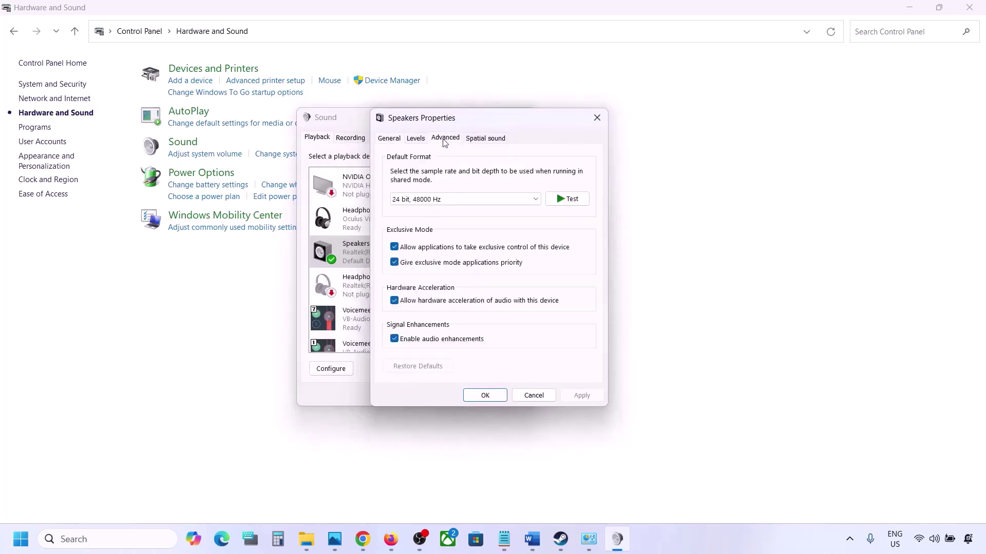
pyautogui.click(535, 199)
pyautogui.click(575, 246)
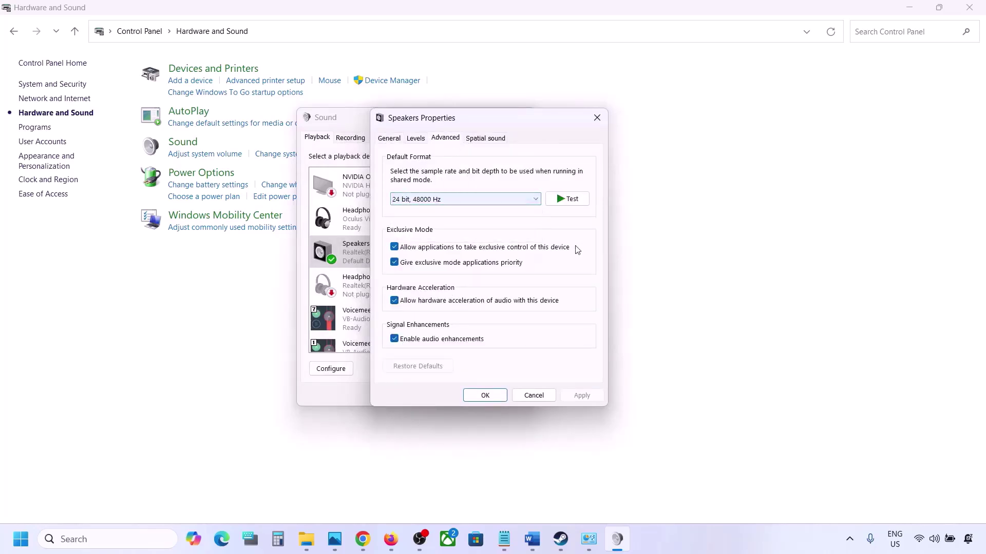
pyautogui.click(532, 539)
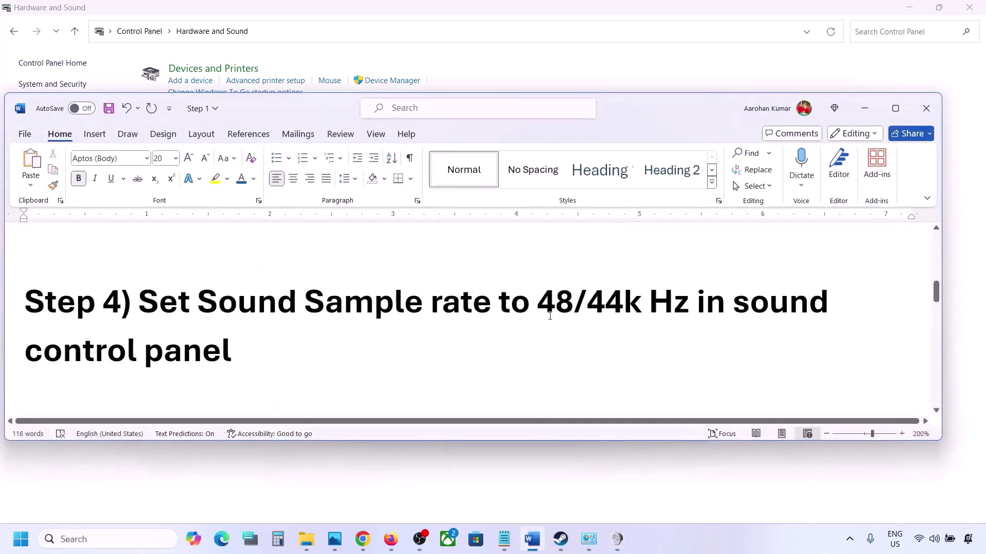
pyautogui.moveTo(549, 314); pyautogui.dragTo(644, 313)
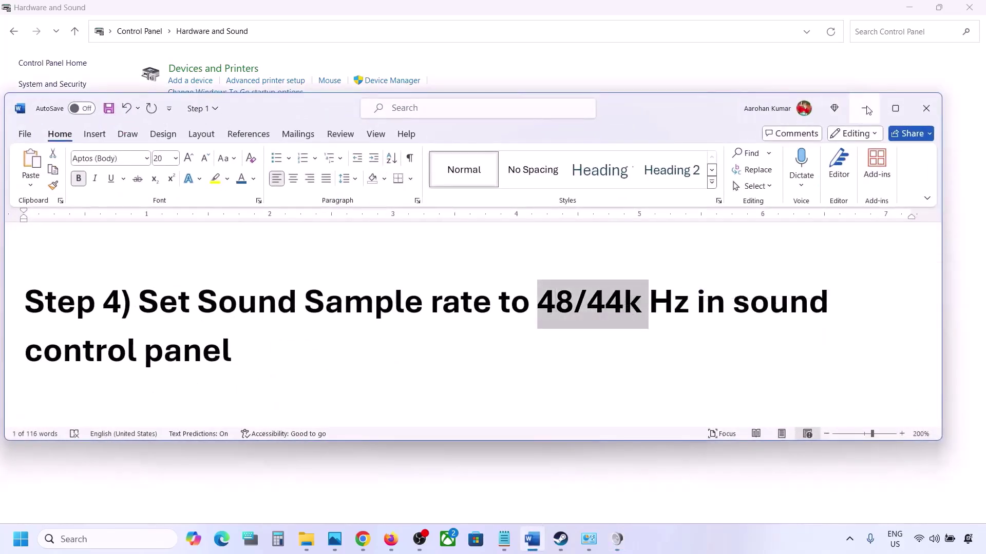
pyautogui.click(864, 108)
# Apply 24 bit, 44100 Hz to the Speakers and confirm changing the in-use device
pyautogui.click(470, 200)
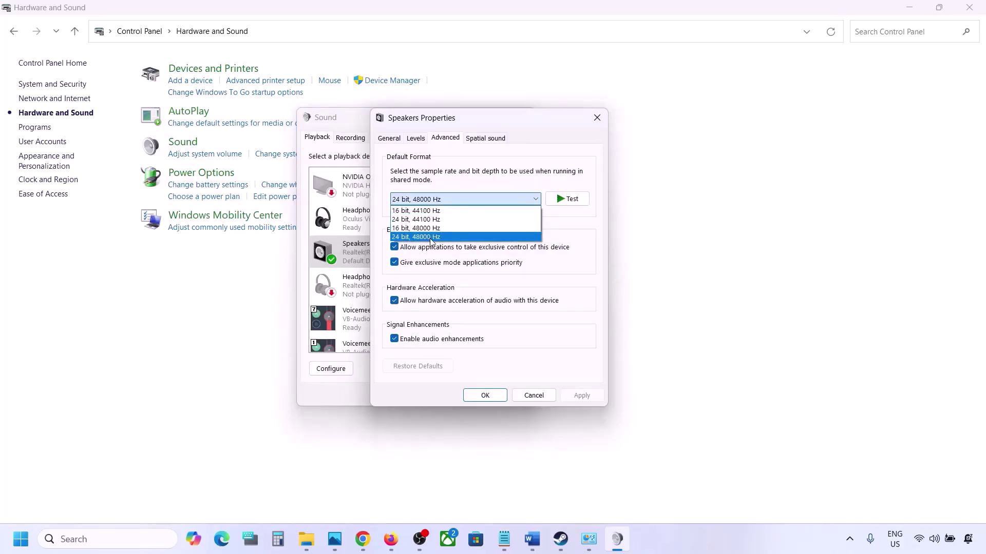
pyautogui.click(431, 237)
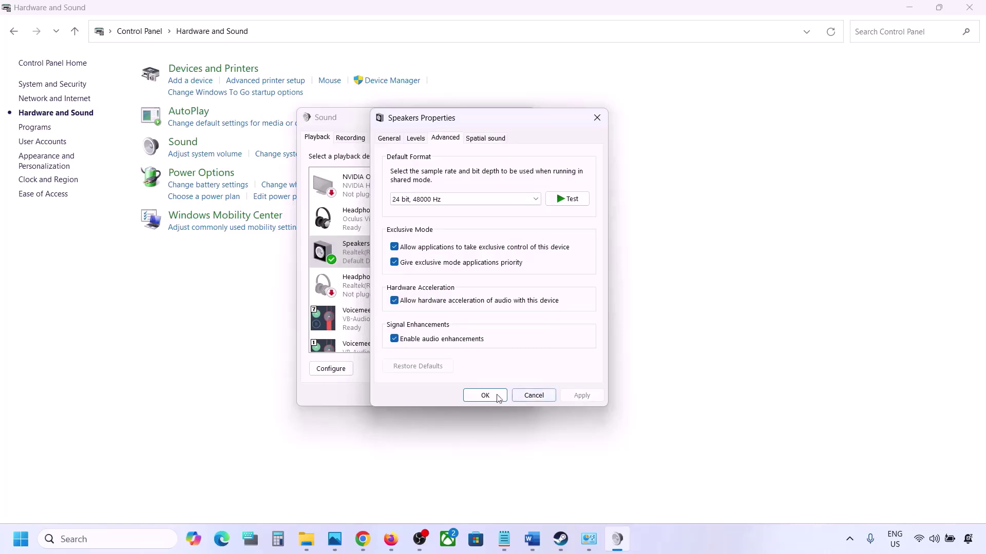
pyautogui.click(495, 200)
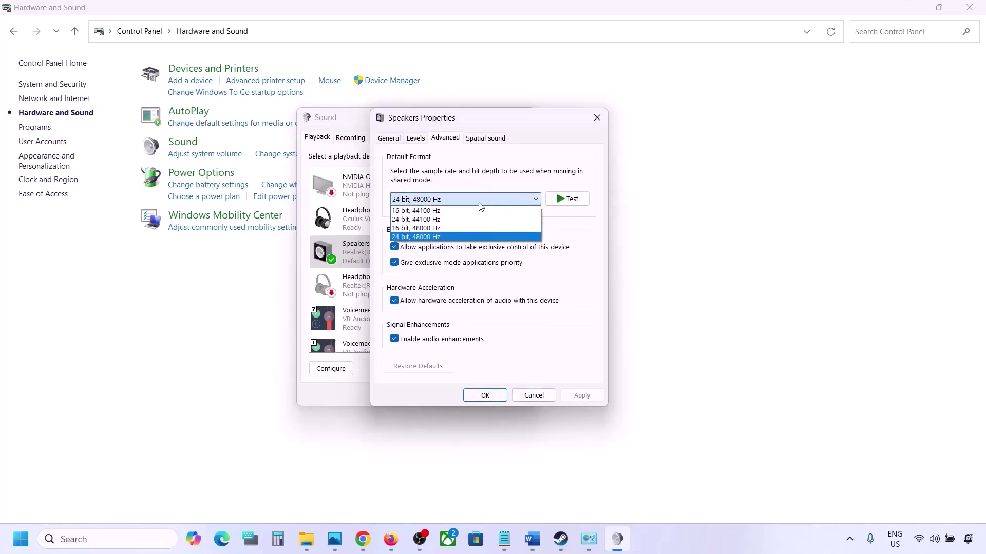
pyautogui.click(437, 221)
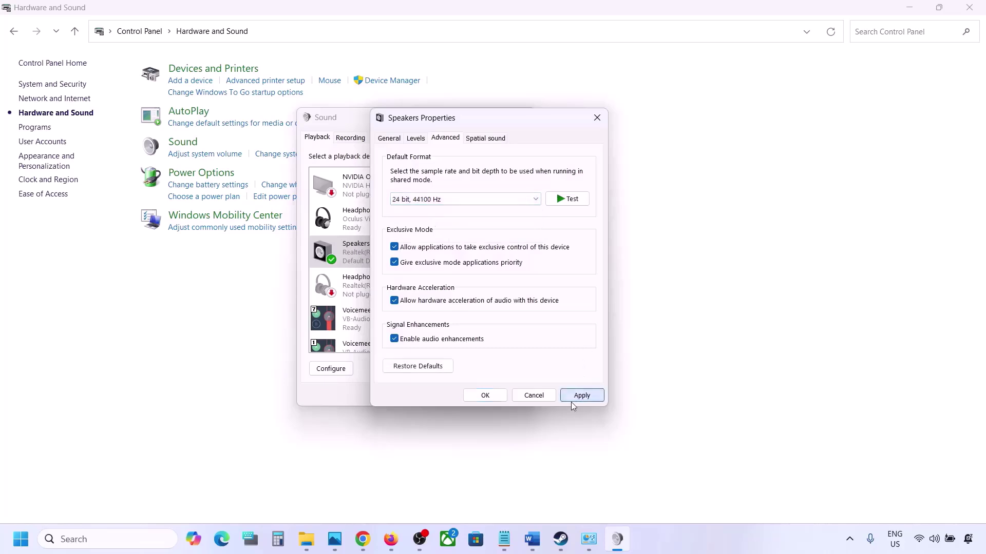
pyautogui.click(571, 402)
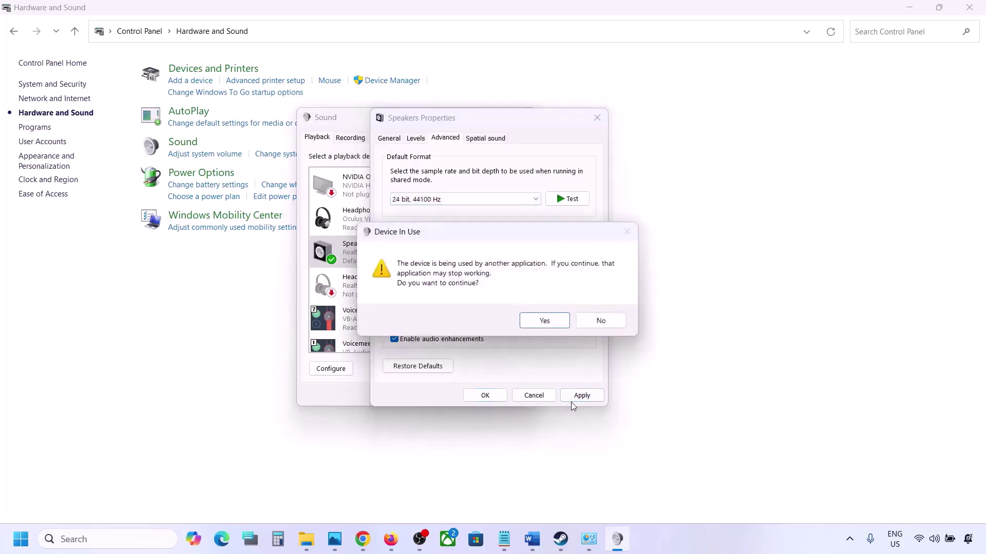
pyautogui.click(545, 321)
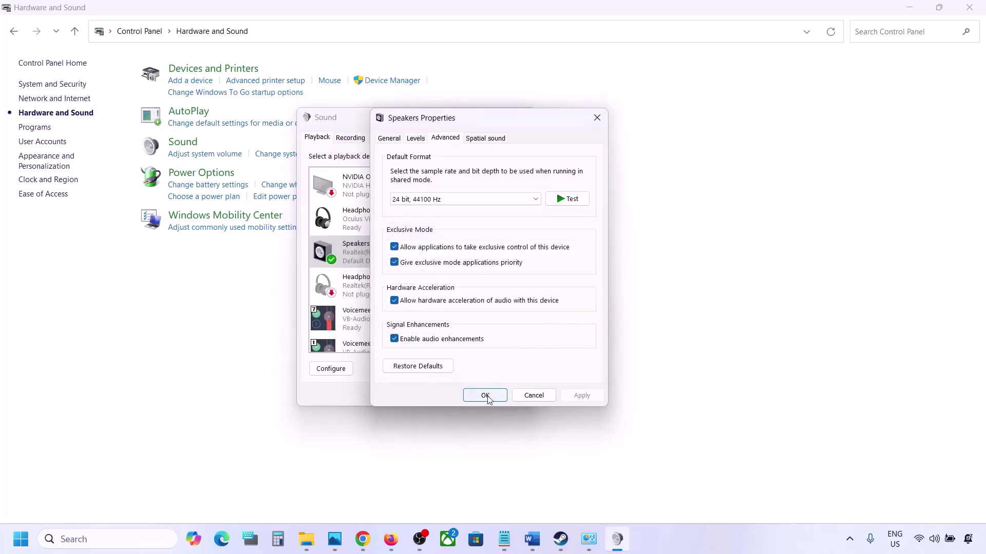
# Restore and apply 24 bit, 48000 Hz, close both sound dialogs, and return to the notes
pyautogui.click(445, 198)
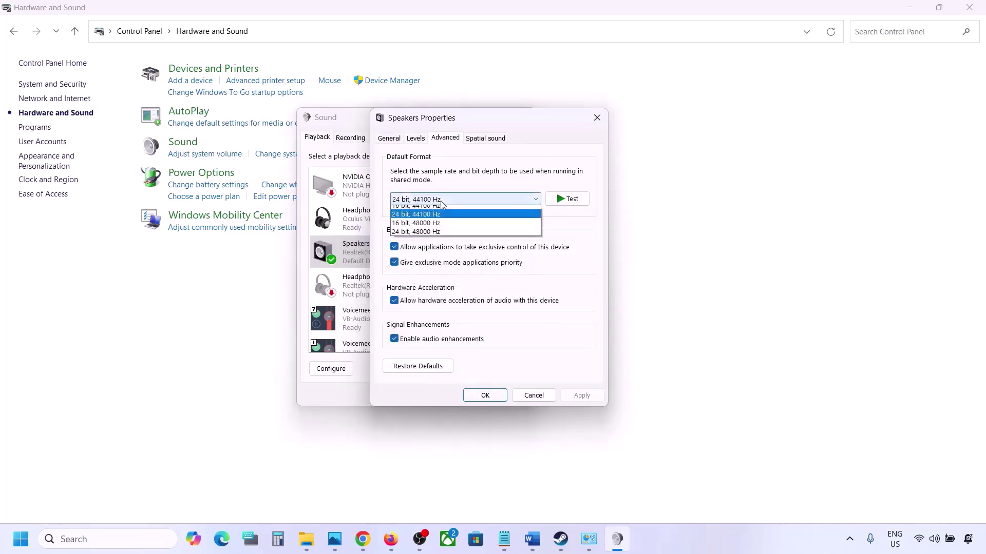
pyautogui.click(429, 237)
pyautogui.click(572, 396)
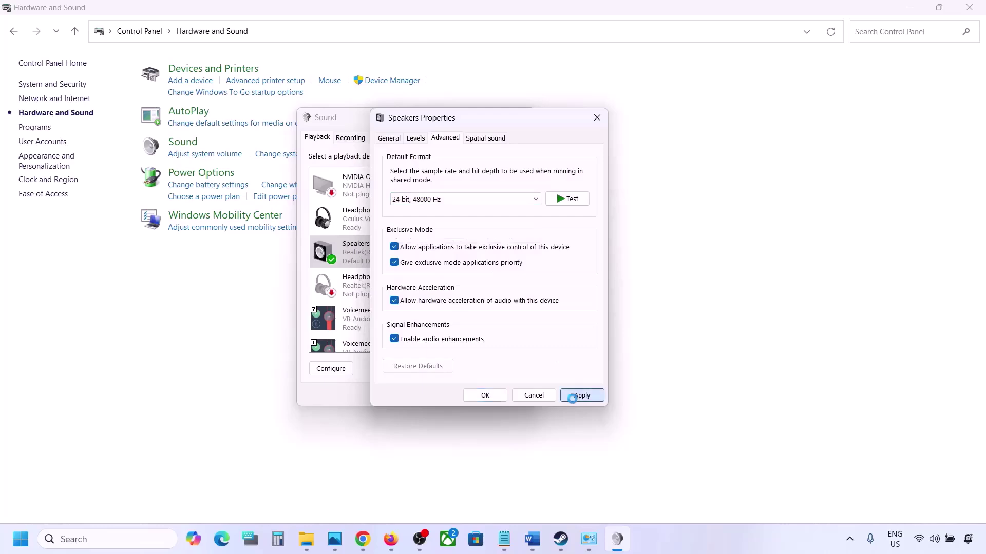
pyautogui.click(485, 396)
pyautogui.click(412, 395)
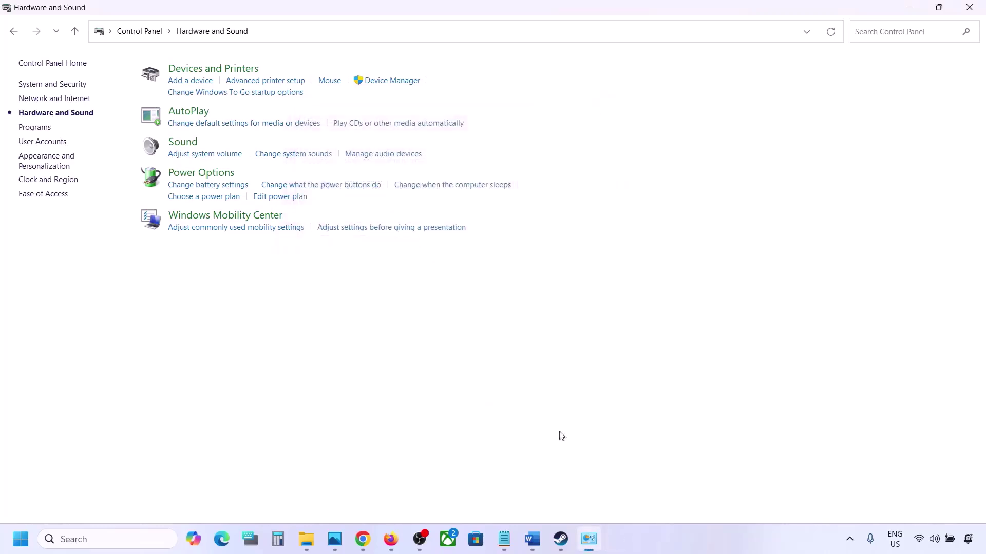
pyautogui.click(532, 539)
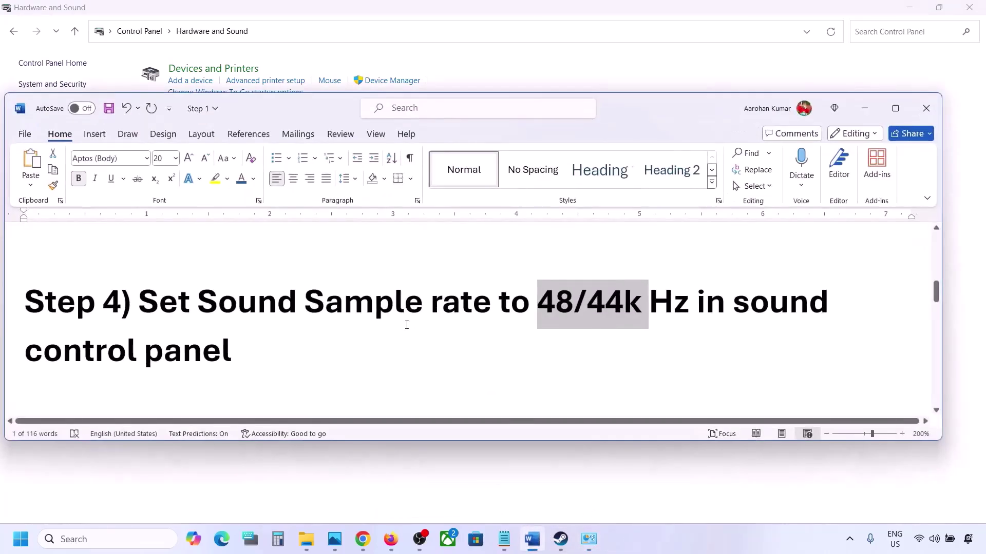
# Scroll to Step 5 and read its note on disconnecting the controller at game start
pyautogui.scroll(-5, 405, 323)
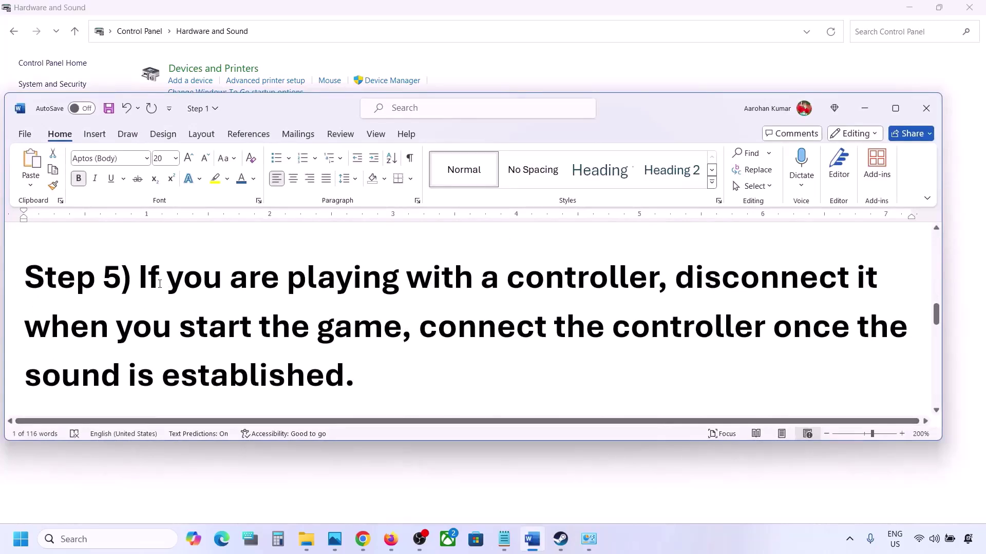
pyautogui.moveTo(147, 278); pyautogui.dragTo(346, 365)
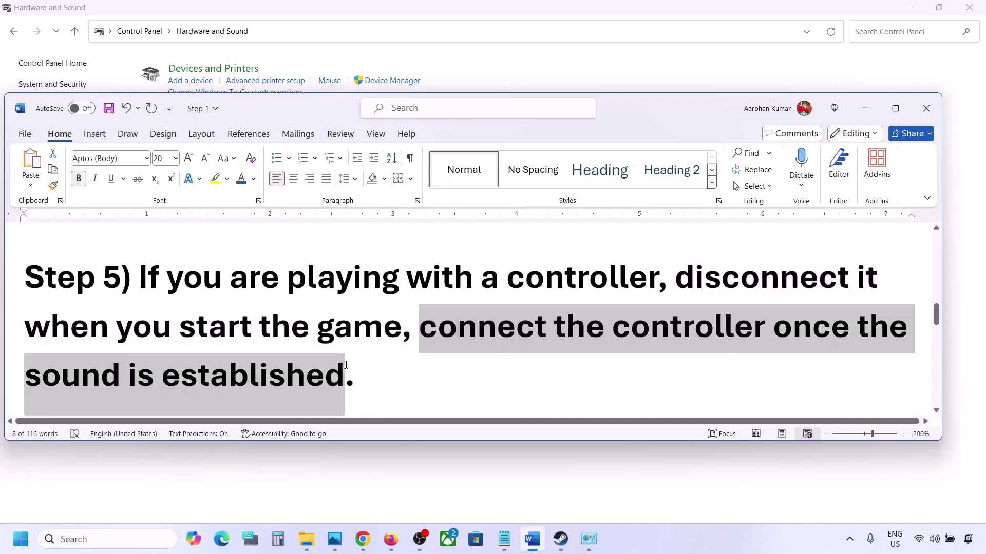
pyautogui.click(346, 365)
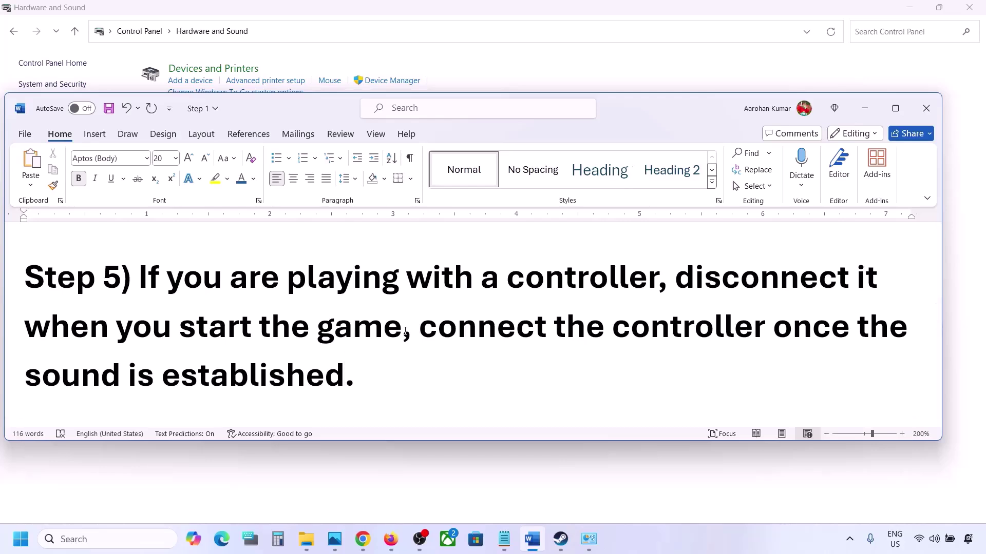
# Read Step 6's Turn off Spatial Sound note, then open Control Panel's Sound settings via 'control'
pyautogui.scroll(-5, 405, 331)
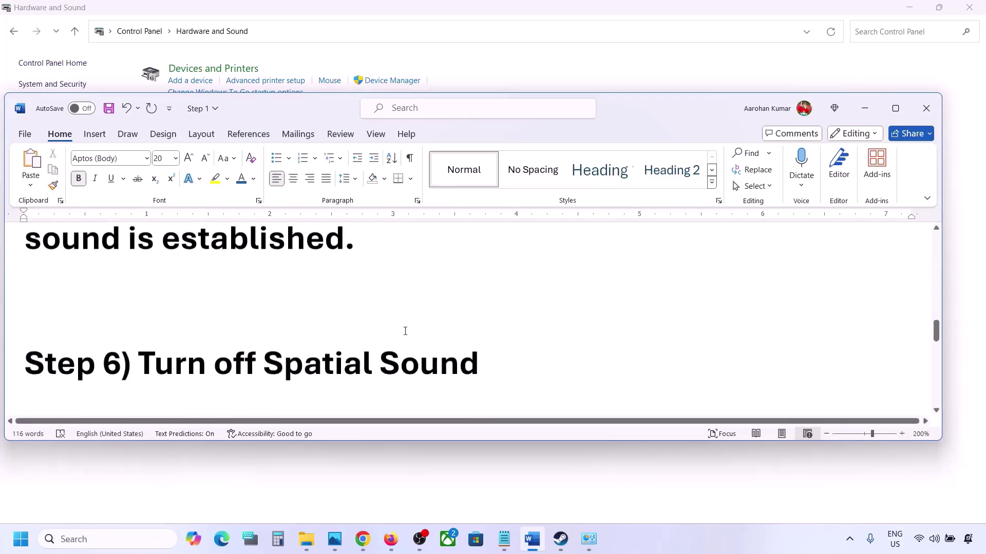
pyautogui.moveTo(157, 343); pyautogui.dragTo(464, 322)
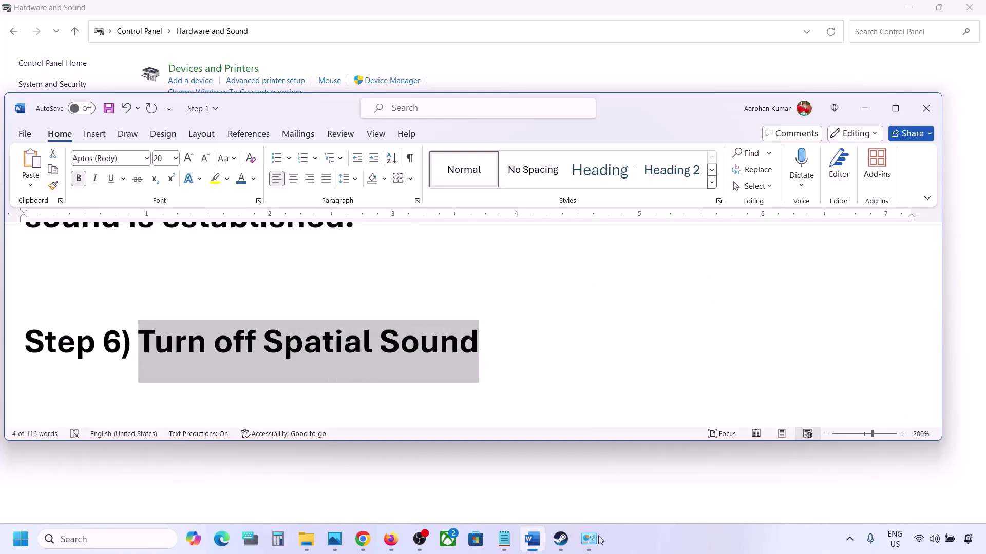
pyautogui.click(102, 532)
pyautogui.write('control')
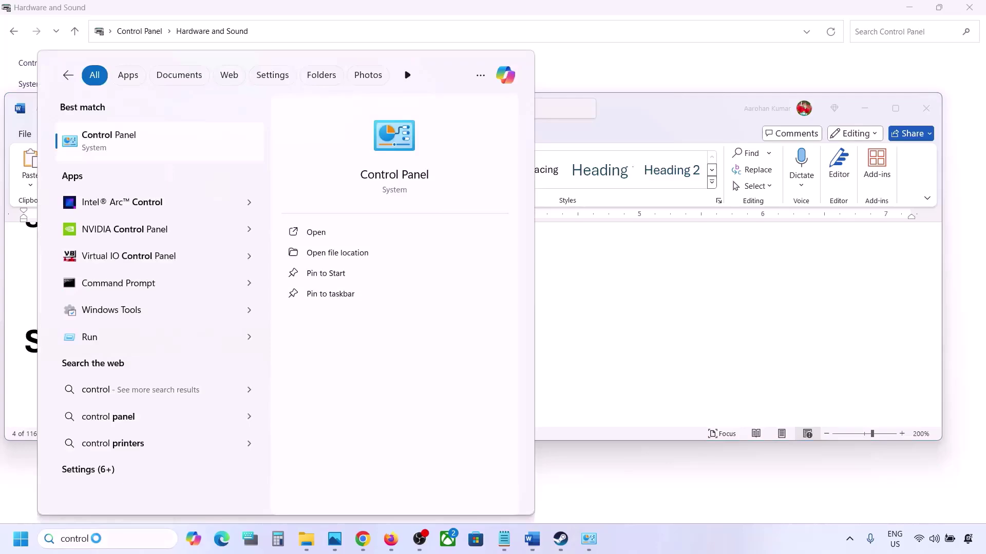
pyautogui.press('Return')
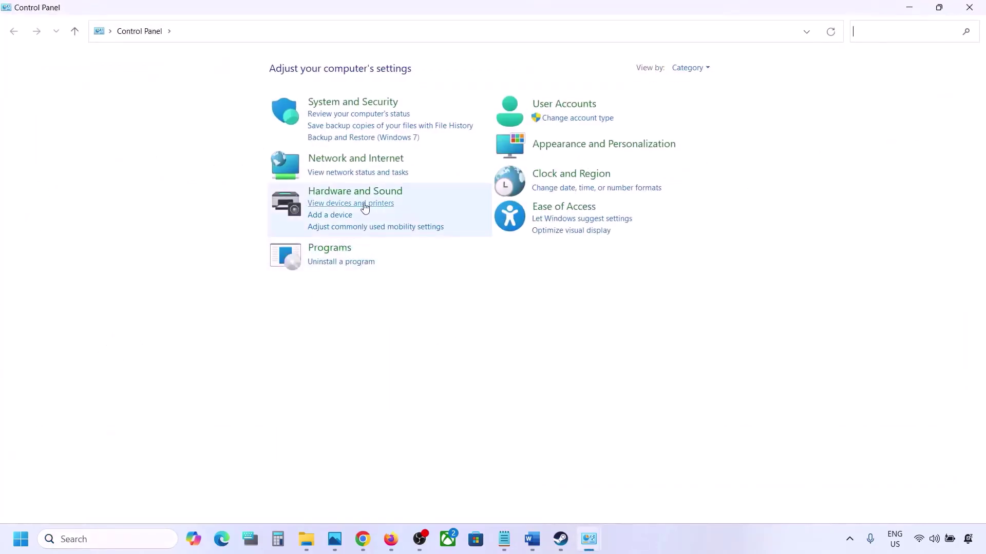
pyautogui.click(345, 191)
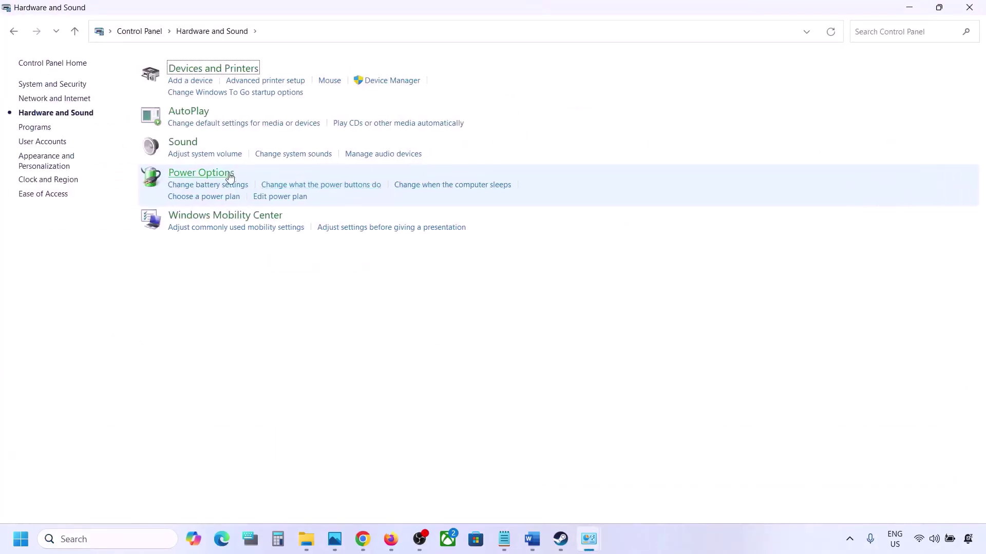
pyautogui.click(190, 145)
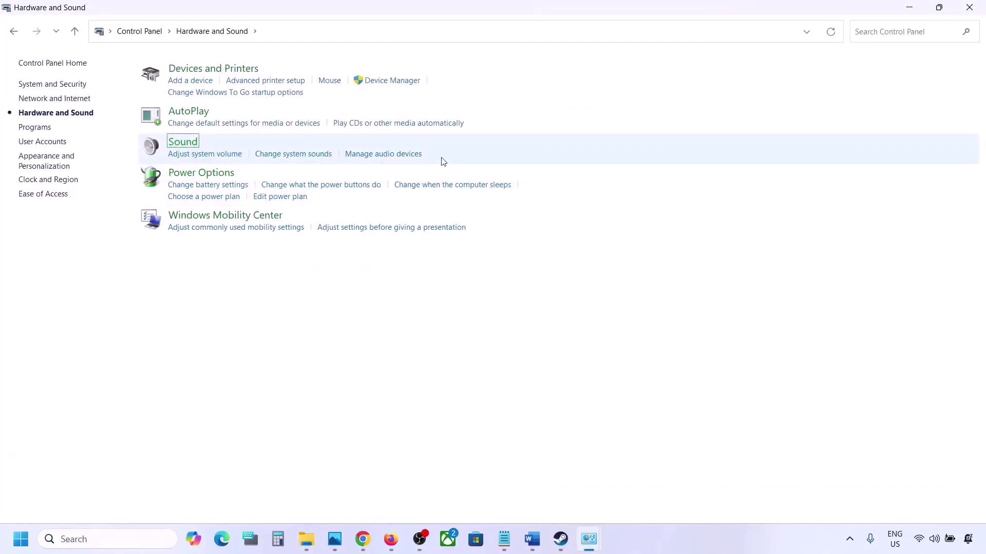
pyautogui.moveTo(196, 75); pyautogui.dragTo(425, 119)
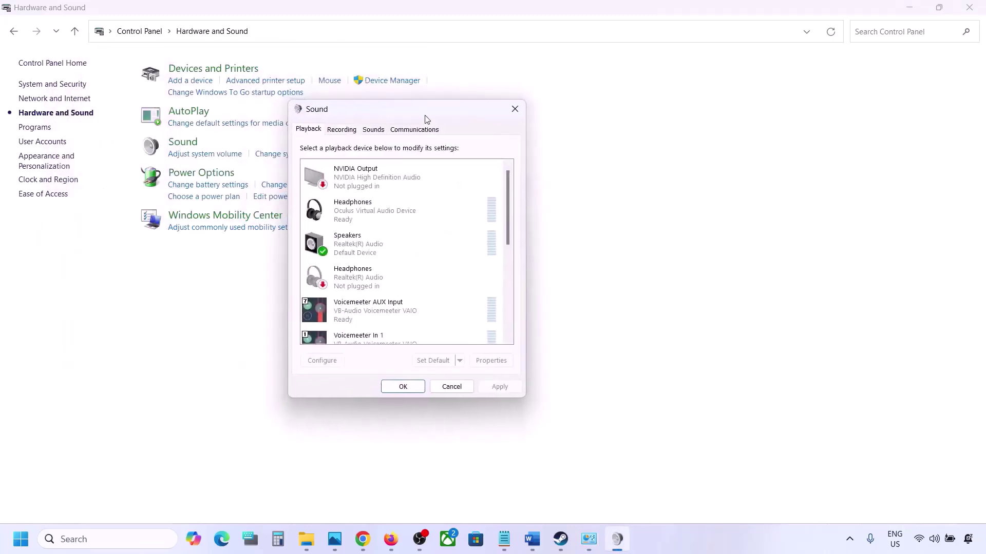
# Keep the Realtek Speakers' spatial sound format Off, apply it, and close both dialogs
pyautogui.click(366, 249)
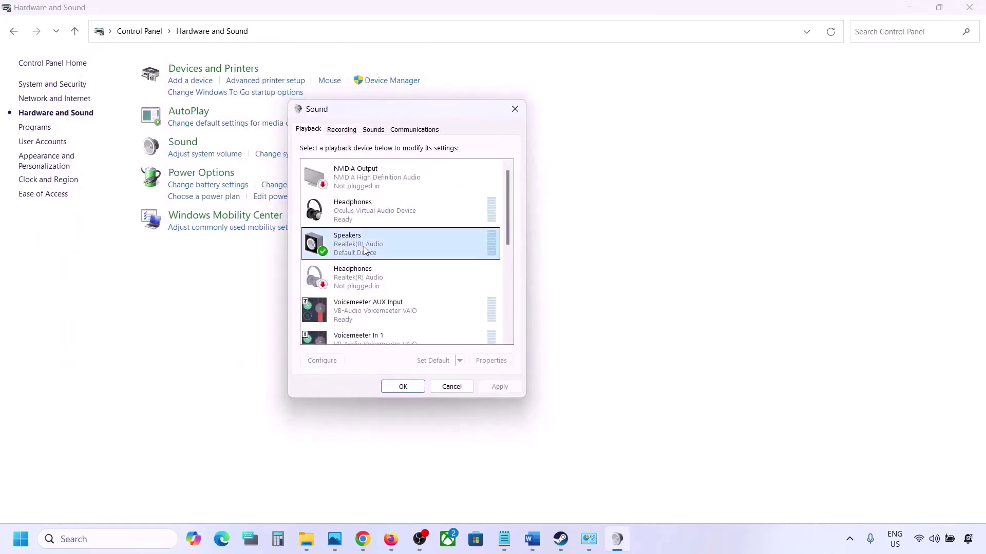
pyautogui.rightClick(378, 244)
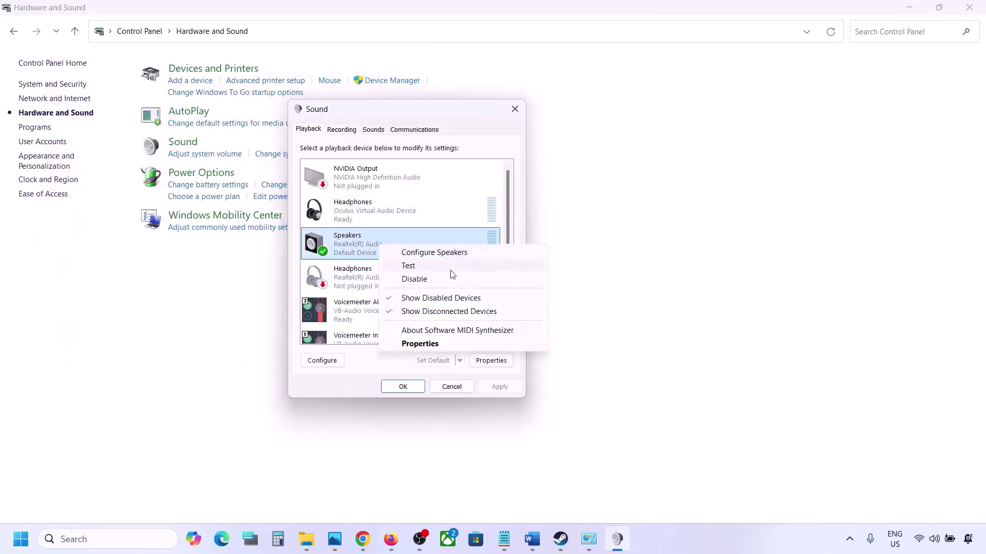
pyautogui.click(419, 343)
pyautogui.click(430, 177)
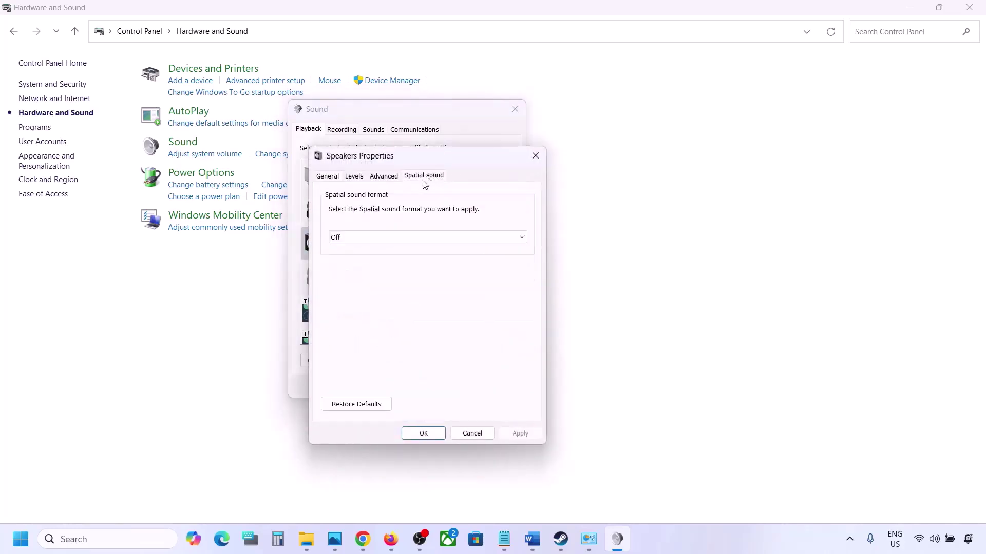
pyautogui.click(363, 237)
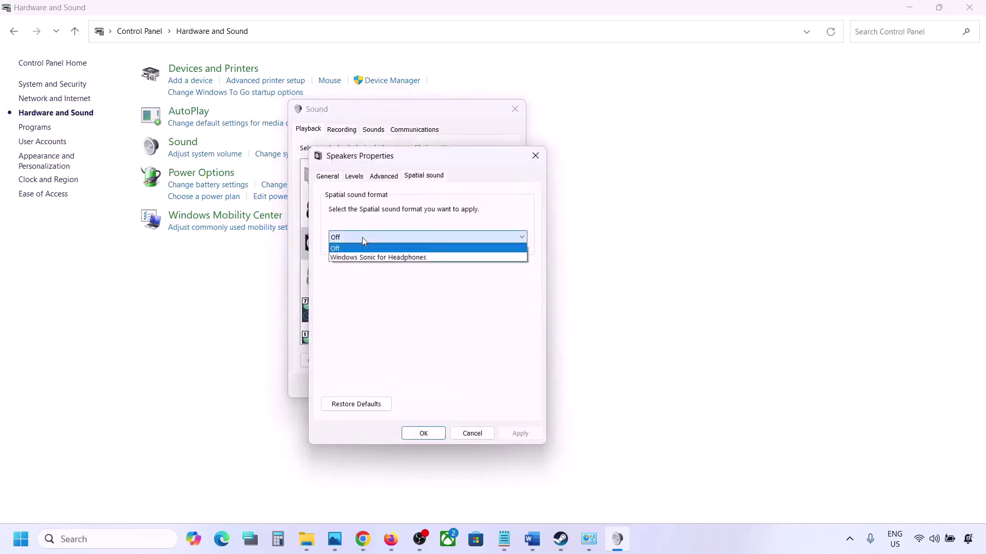
pyautogui.click(342, 254)
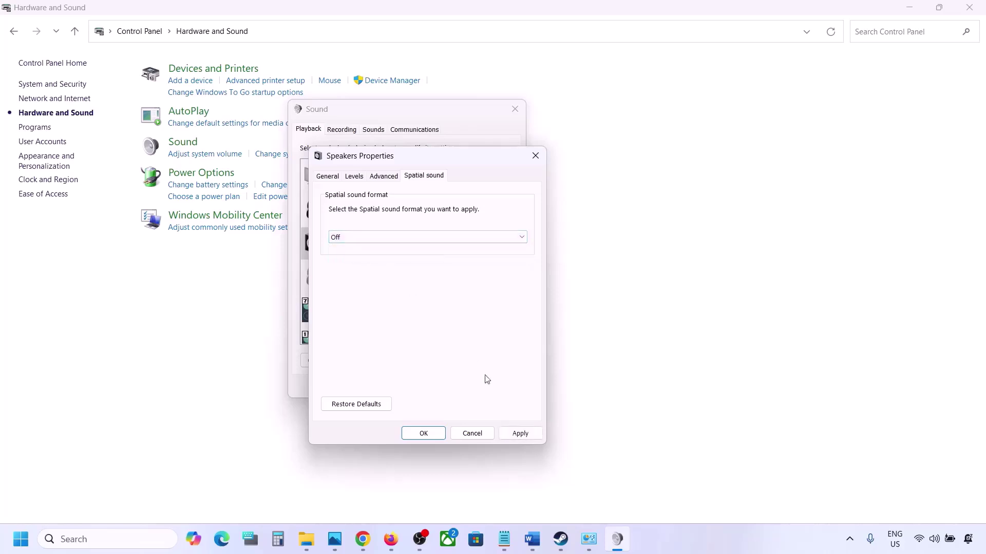
pyautogui.click(518, 435)
pyautogui.click(424, 434)
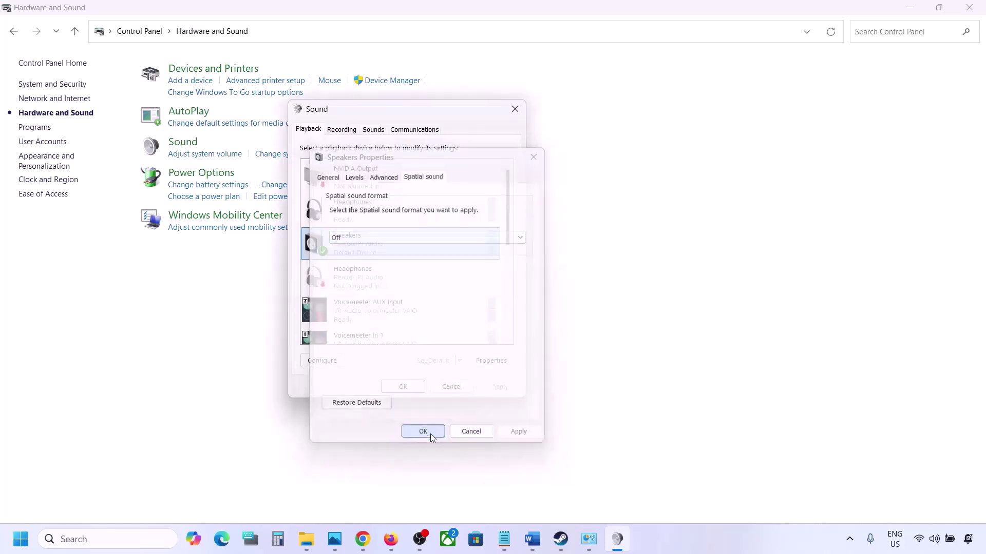
pyautogui.click(403, 387)
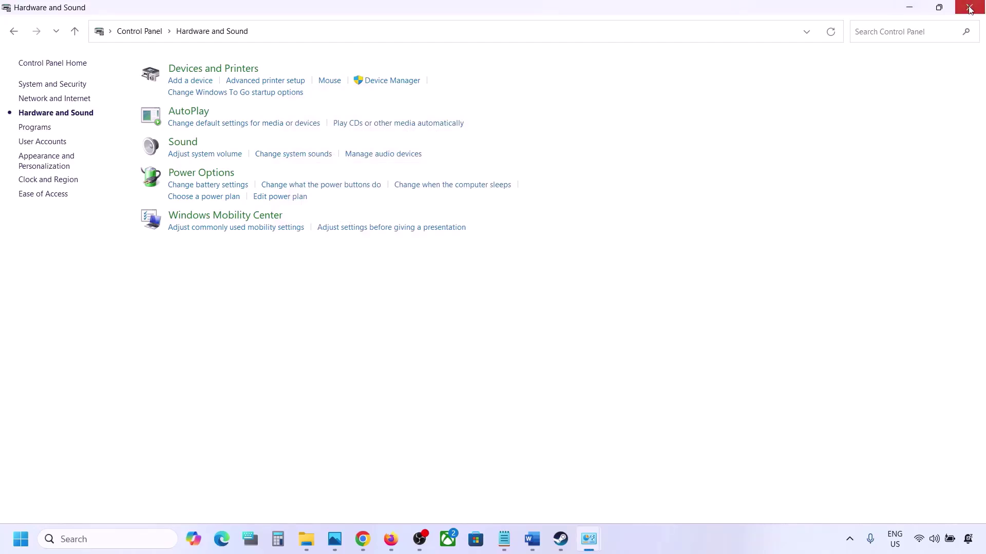
# Maximize Word and select the Step 7 text on disabling Oculus/voicemeeter devices in Device Manager
pyautogui.hotkey('alt', 'Tab')
pyautogui.scroll(-5, 452, 343)
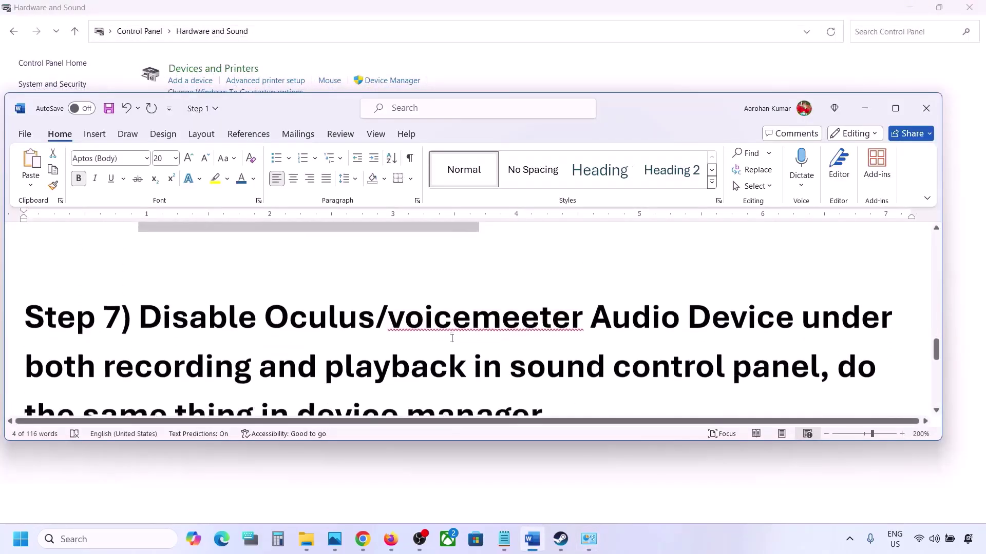
pyautogui.click(896, 108)
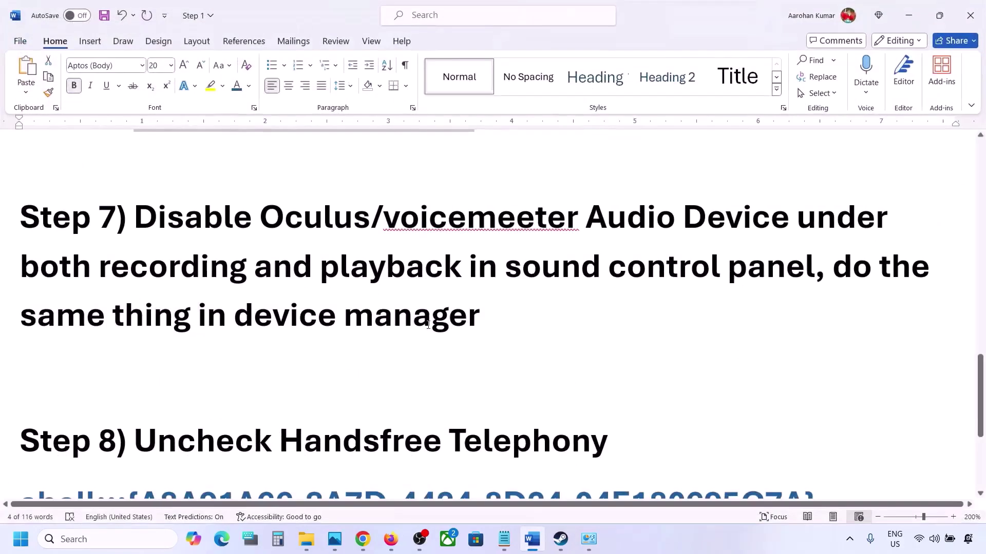
pyautogui.scroll(3, 426, 330)
pyautogui.moveTo(261, 327); pyautogui.dragTo(585, 327)
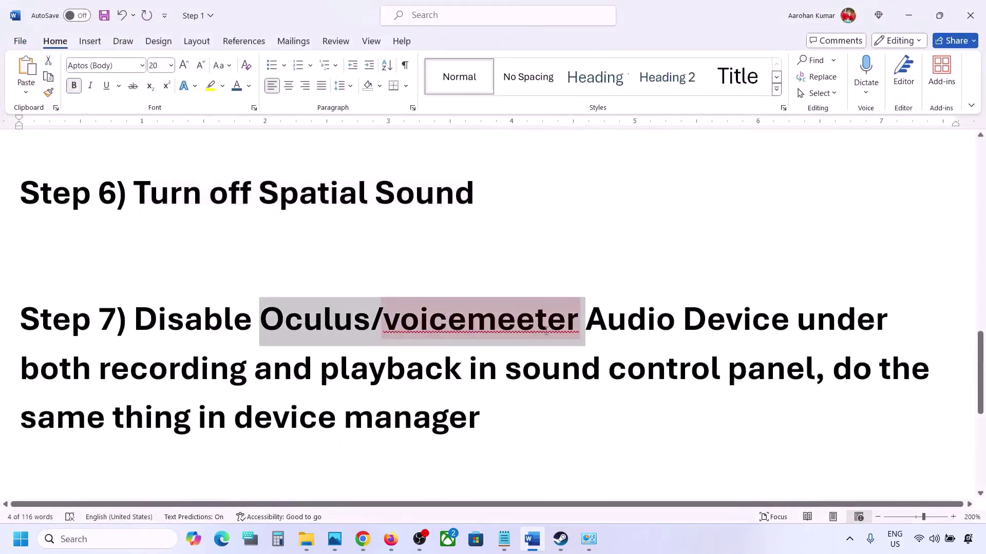
pyautogui.click(627, 326)
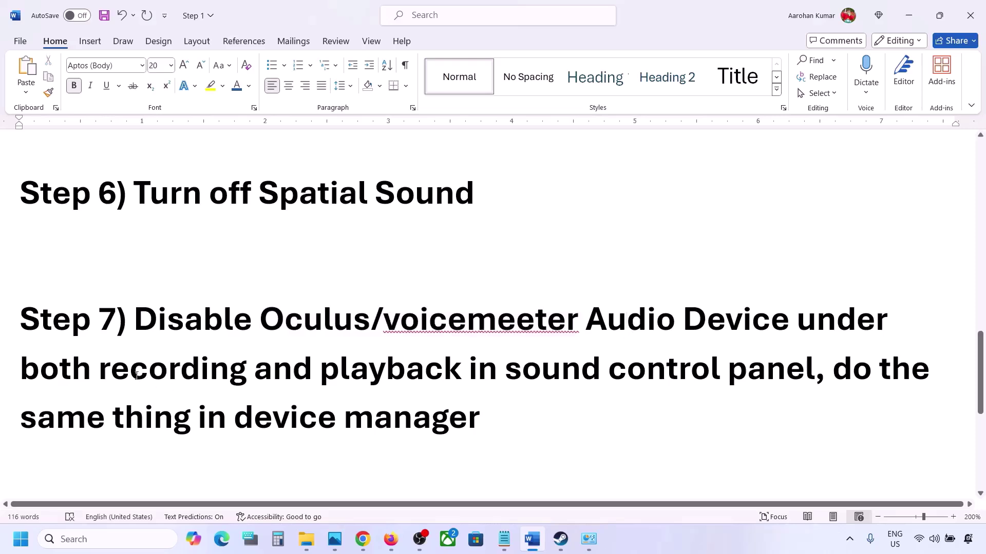
pyautogui.moveTo(157, 306); pyautogui.dragTo(724, 370)
pyautogui.moveTo(114, 418); pyautogui.dragTo(513, 426)
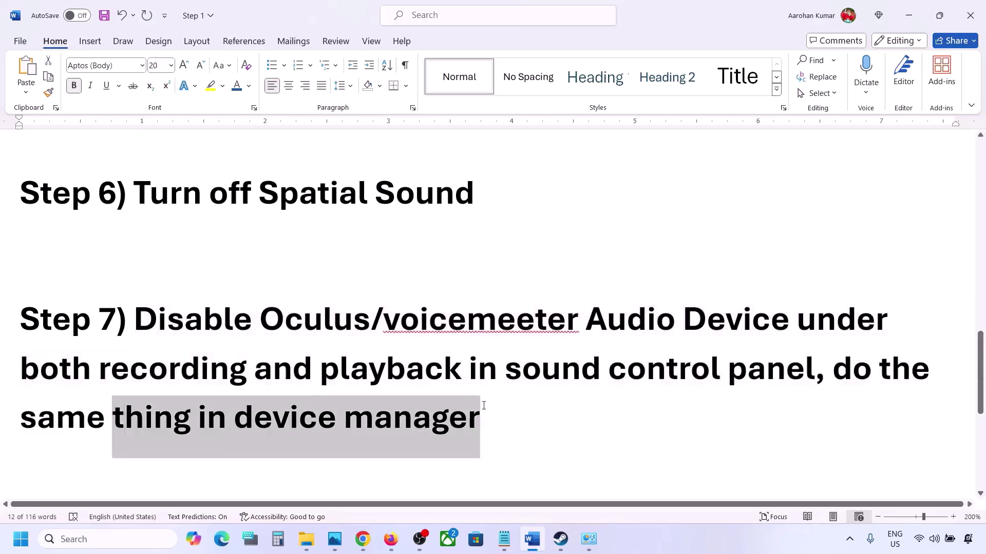
# Open Control Panel's Sound dialog by searching 'control' and going through Hardware and Sound
pyautogui.click(103, 537)
pyautogui.write('control')
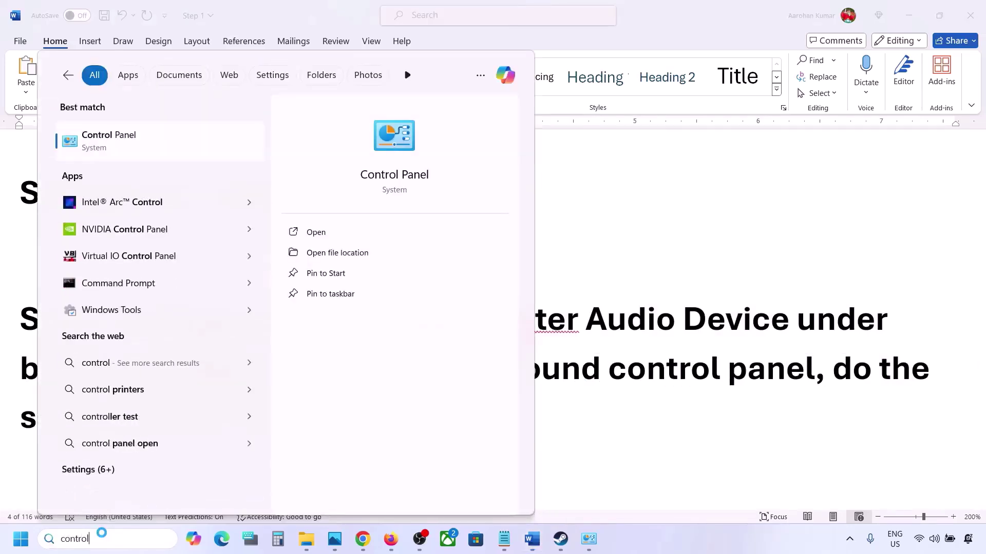
pyautogui.press('Return')
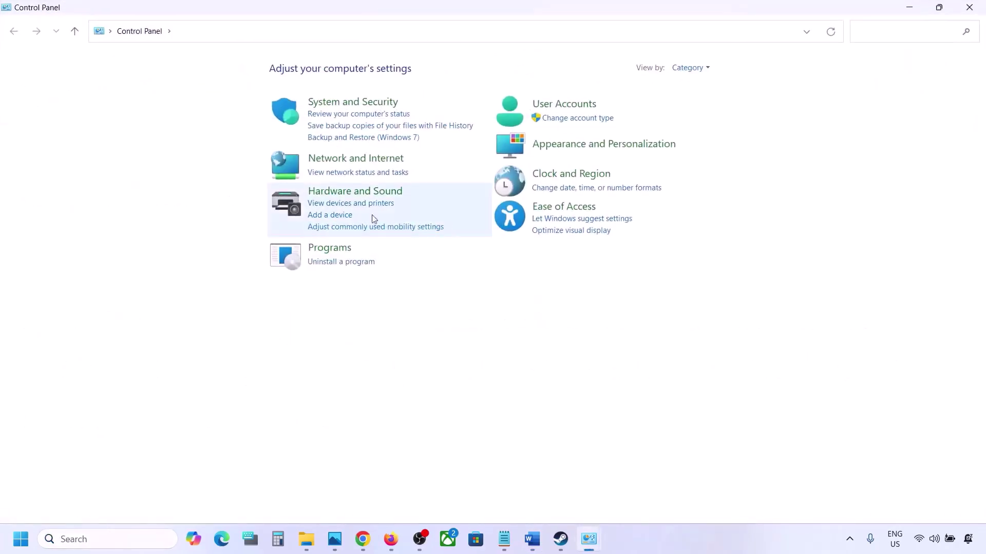
pyautogui.click(334, 195)
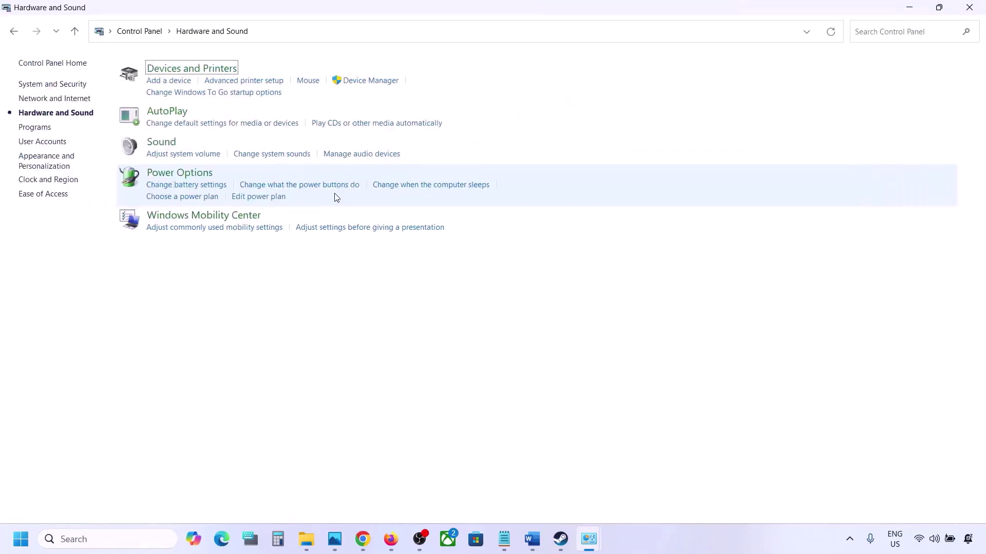
pyautogui.click(191, 147)
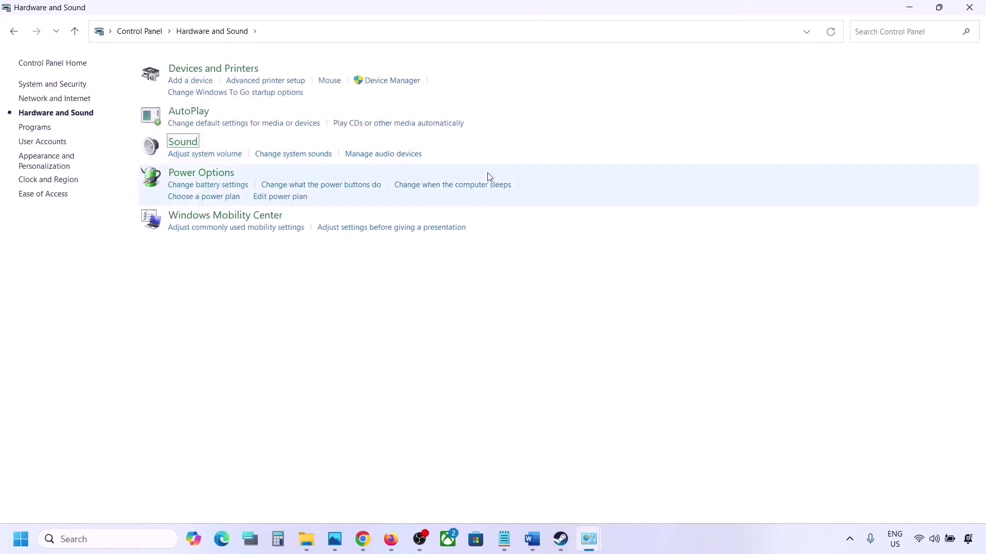
pyautogui.moveTo(197, 86); pyautogui.dragTo(576, 110)
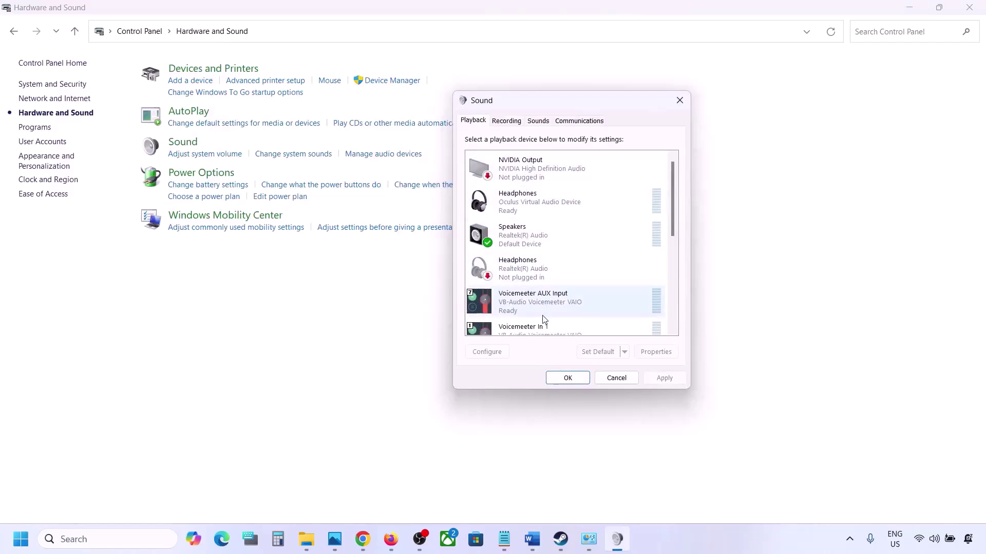
# Scroll the Playback list to locate the Oculus headphones and Voicemeeter inputs
pyautogui.scroll(-3, 557, 249)
pyautogui.scroll(5, 558, 251)
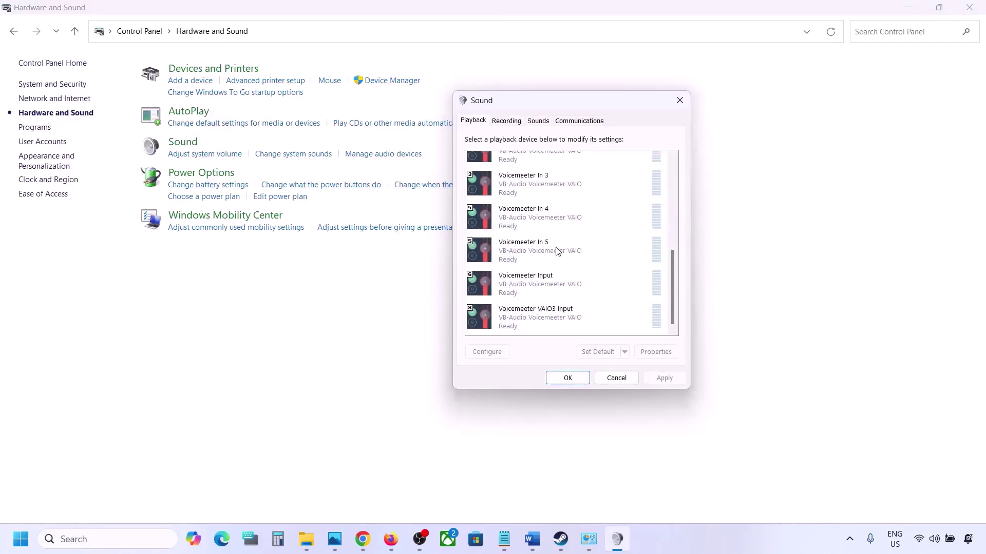
pyautogui.click(546, 237)
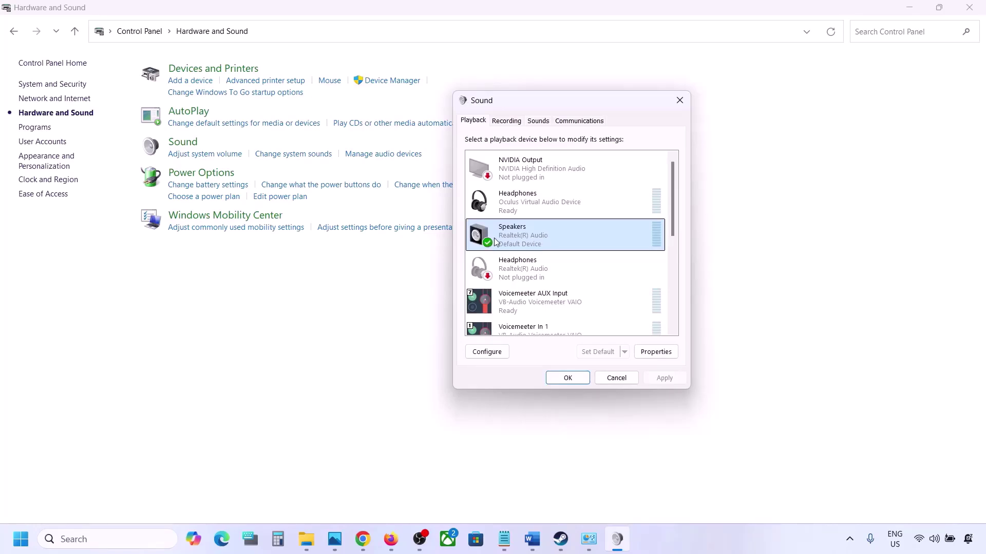
pyautogui.scroll(-3, 537, 315)
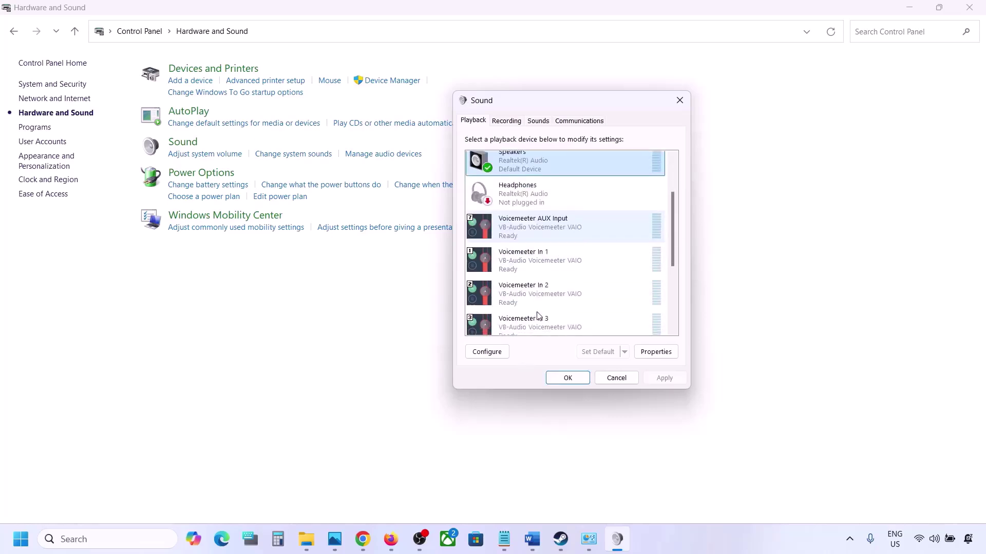
pyautogui.scroll(-3, 538, 315)
pyautogui.scroll(5, 566, 284)
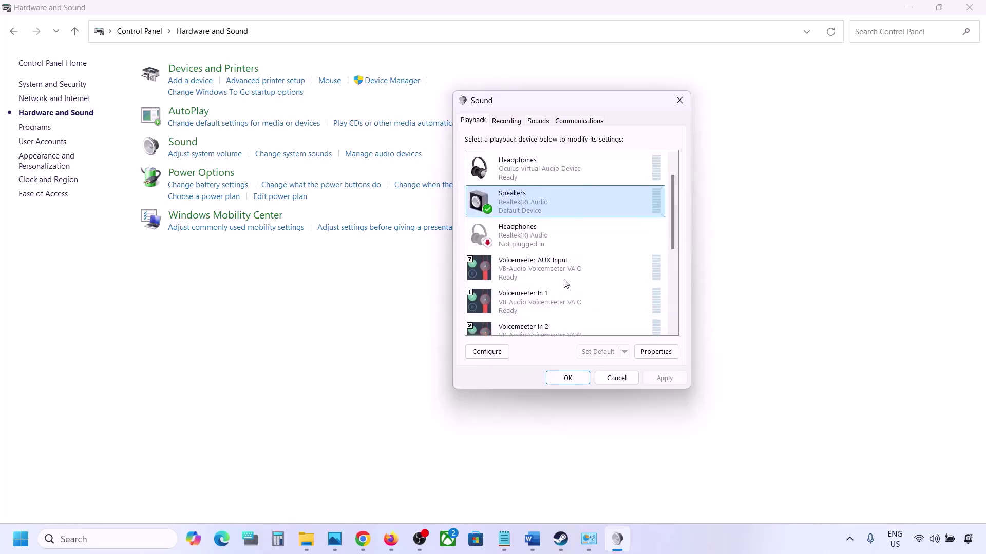
# Disable the Oculus virtual headphones playback device
pyautogui.click(520, 180)
pyautogui.rightClick(527, 178)
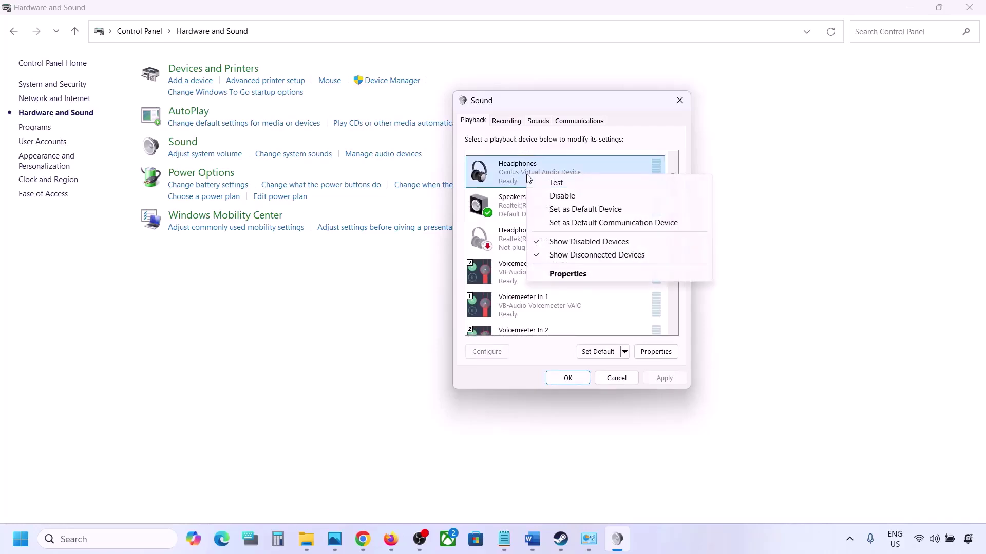
pyautogui.click(561, 195)
pyautogui.scroll(-2, 549, 224)
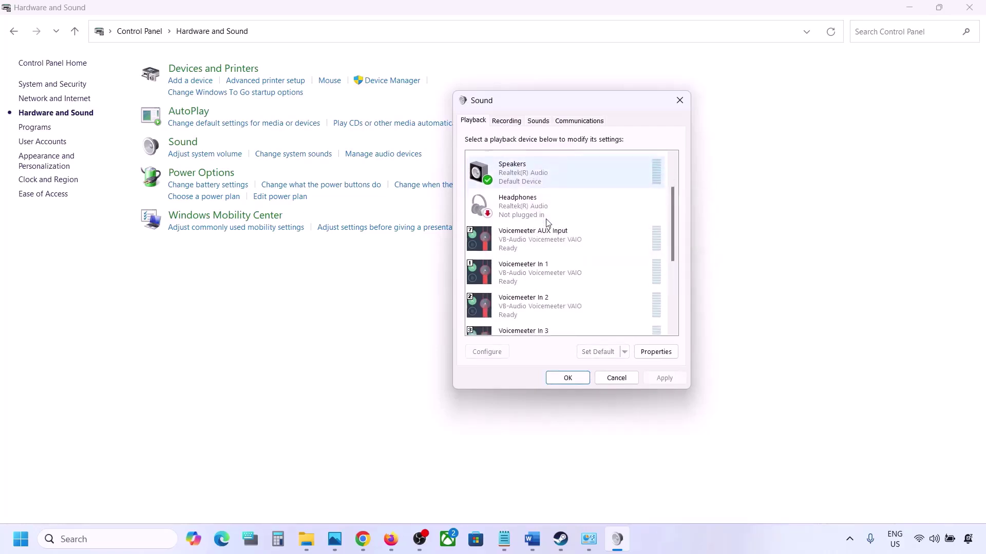
pyautogui.scroll(3, 549, 223)
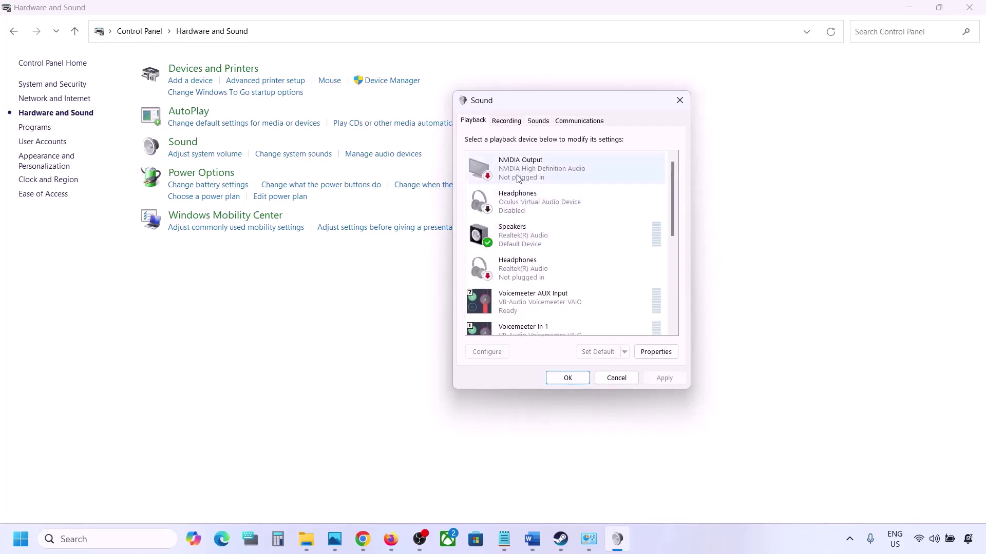
pyautogui.rightClick(528, 193)
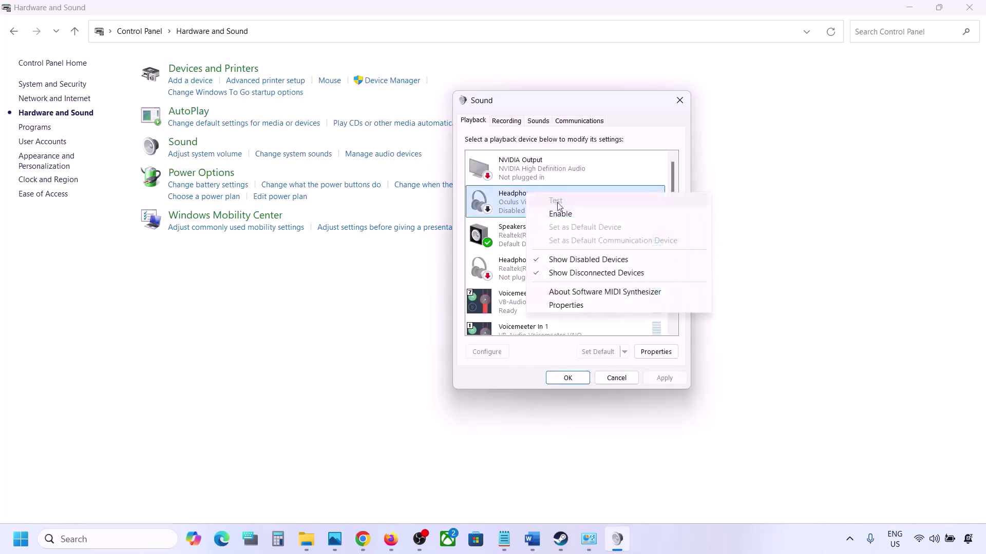
pyautogui.click(517, 214)
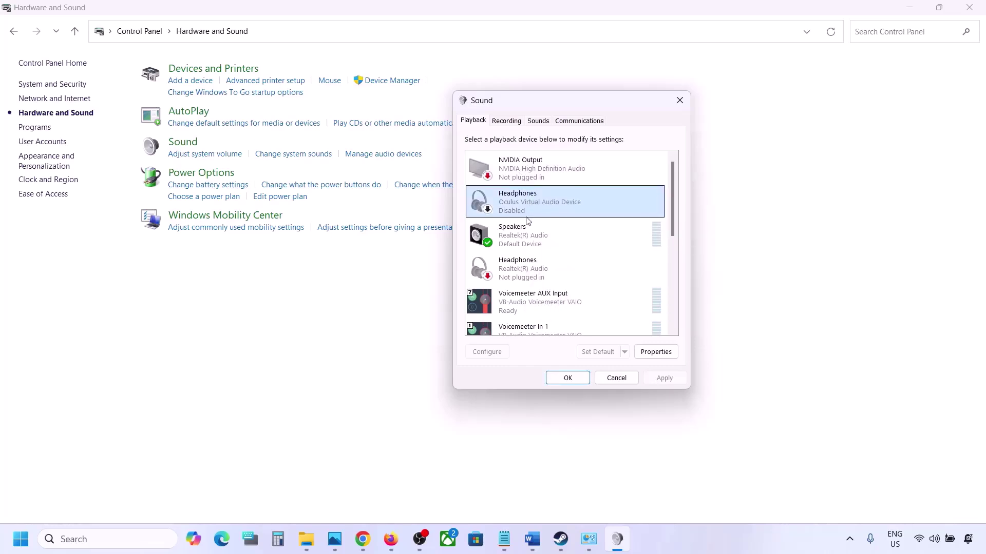
# Disable the Voicemeeter AUX Input and Voicemeeter In 1 playback devices
pyautogui.scroll(-1, 528, 221)
pyautogui.click(522, 239)
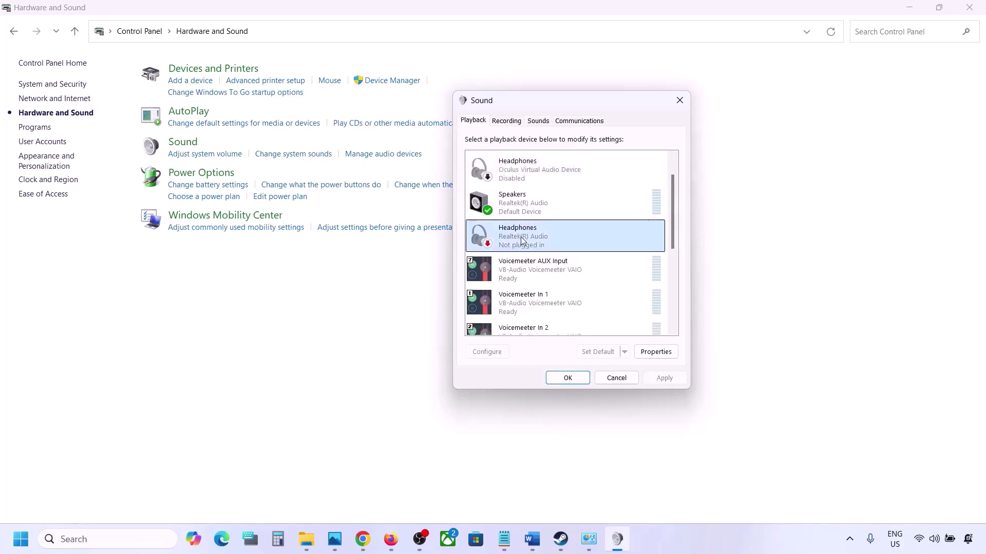
pyautogui.scroll(-1, 522, 240)
pyautogui.click(531, 246)
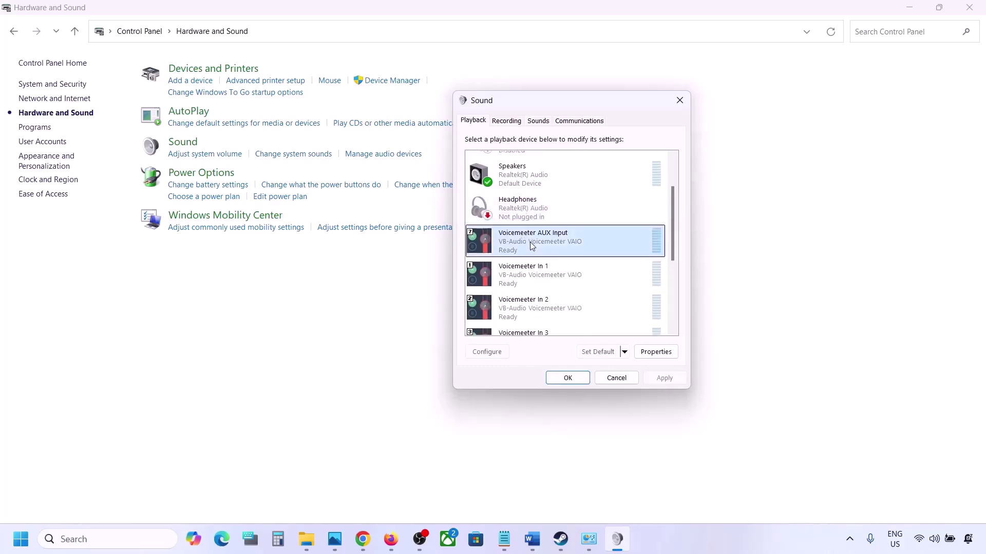
pyautogui.rightClick(531, 246)
pyautogui.click(565, 275)
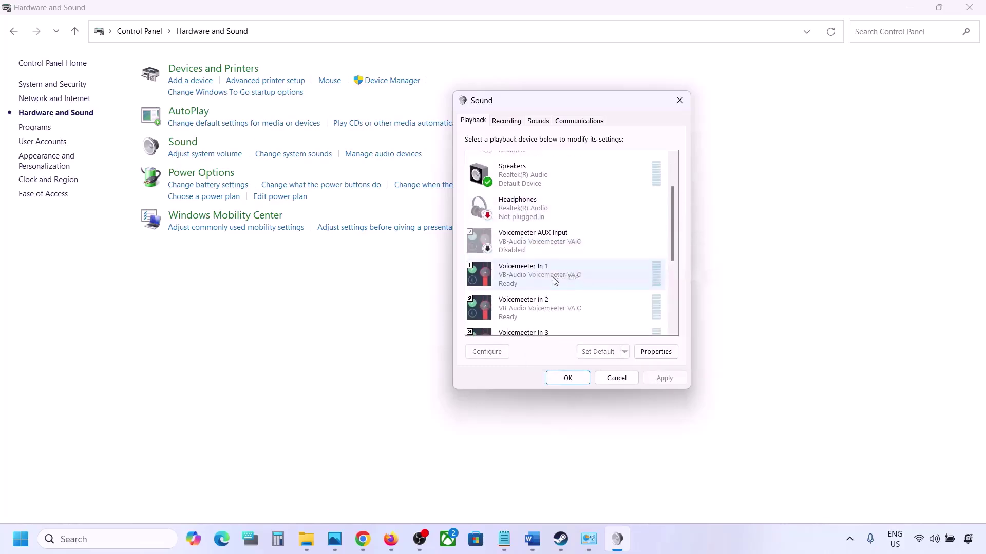
pyautogui.click(537, 278)
pyautogui.rightClick(537, 277)
pyautogui.click(572, 310)
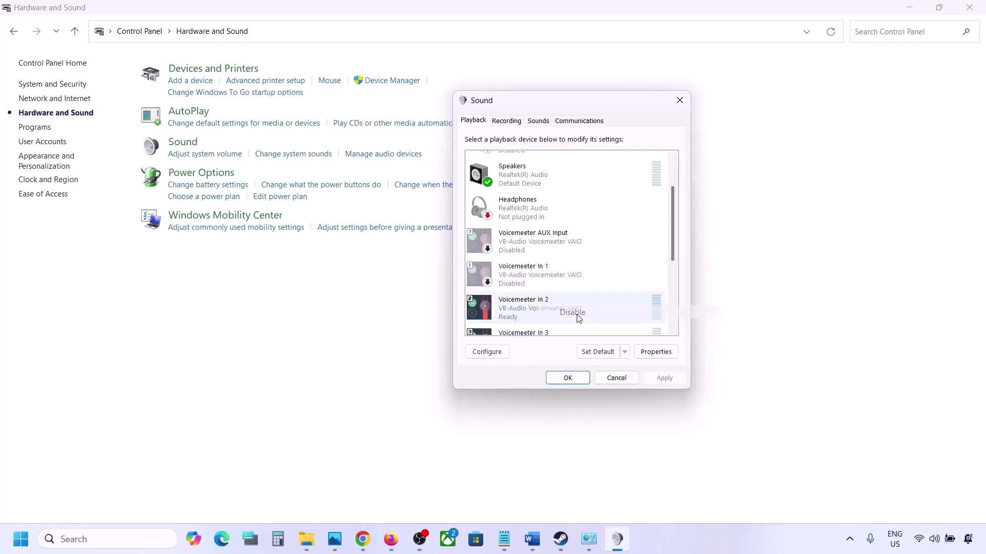
# Disable Voicemeeter In 2, Voicemeeter In 3 and Voicemeeter Input
pyautogui.scroll(-1, 578, 319)
pyautogui.rightClick(539, 280)
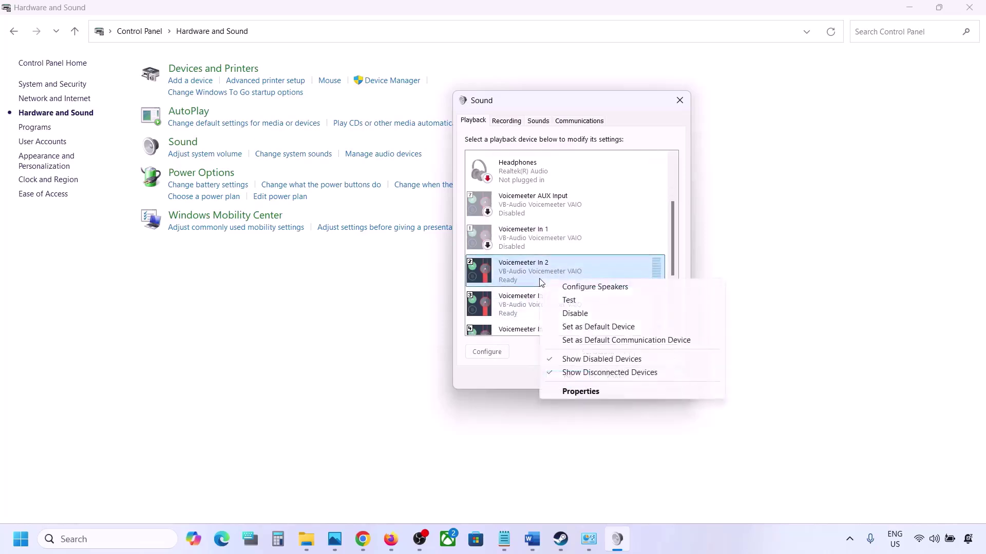
pyautogui.click(576, 314)
pyautogui.rightClick(530, 311)
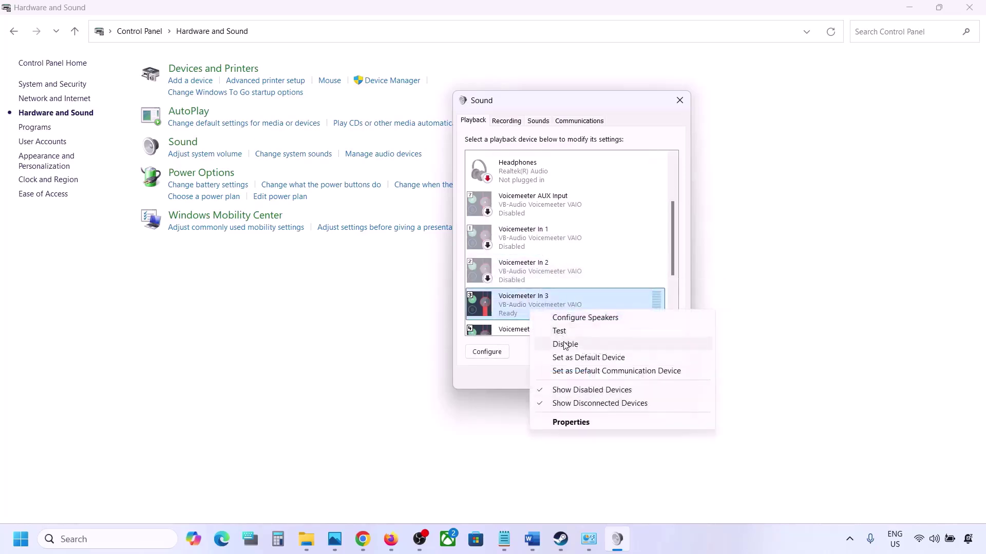
pyautogui.click(566, 344)
pyautogui.scroll(-2, 556, 311)
pyautogui.rightClick(526, 285)
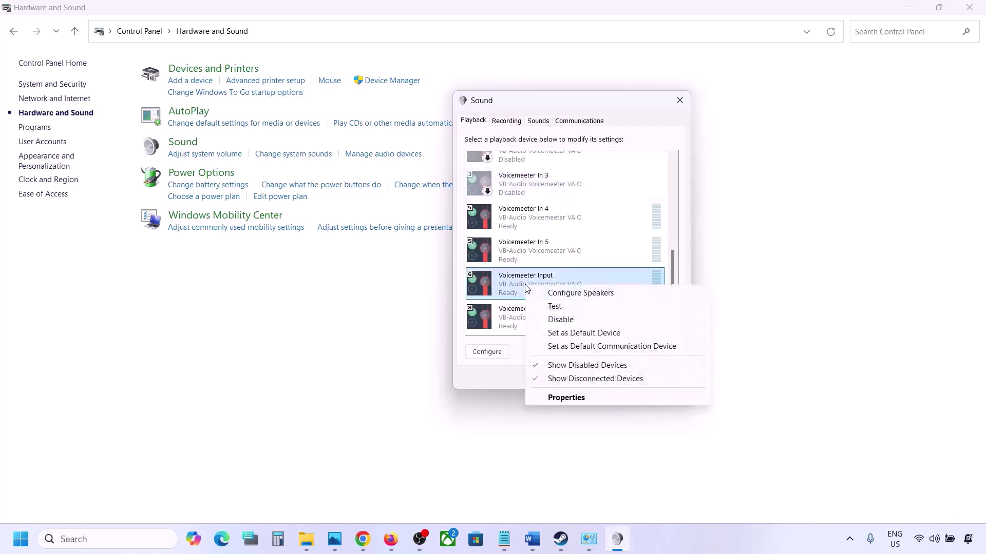
pyautogui.click(562, 320)
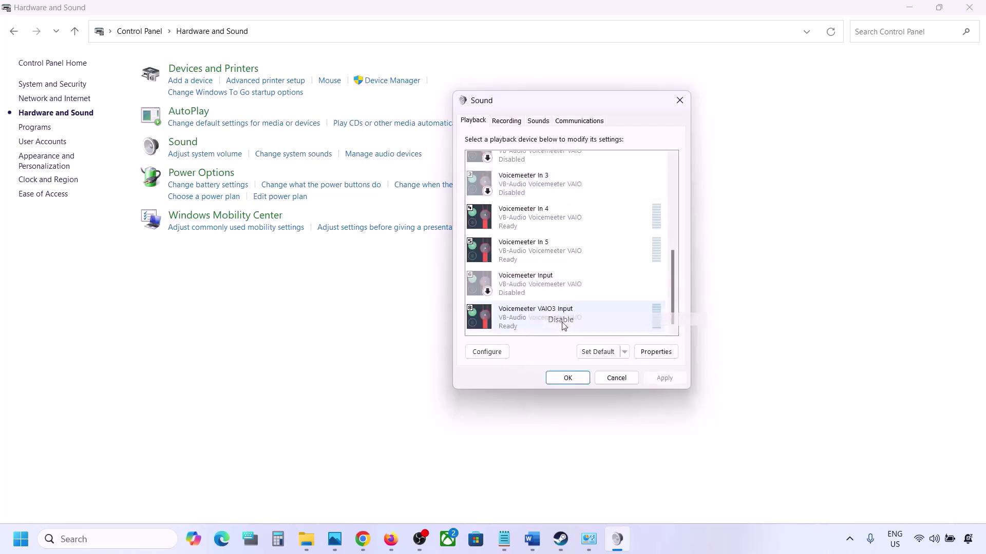
# Disable Voicemeeter In 5, Voicemeeter In 4 and Voicemeeter VAIO3 Input
pyautogui.click(564, 326)
pyautogui.rightClick(519, 255)
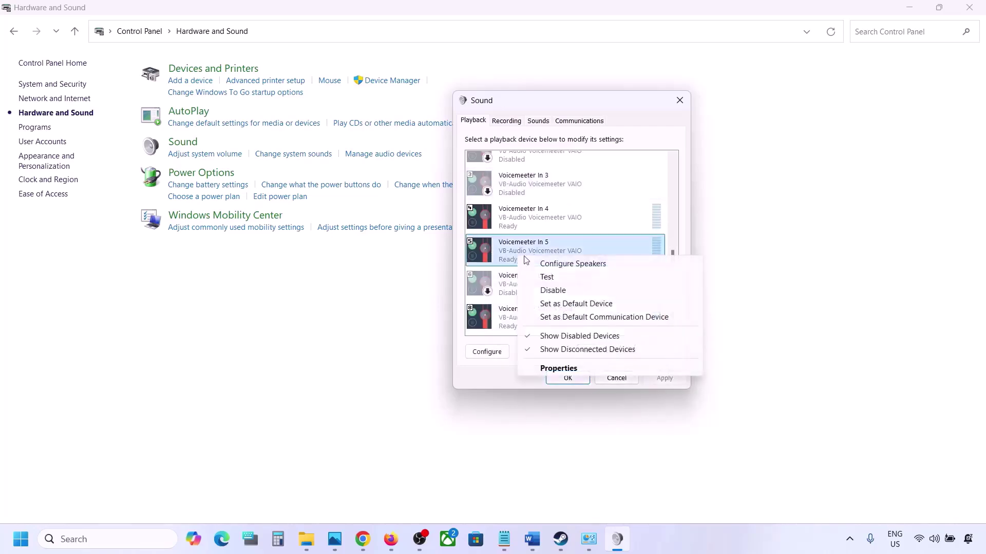
pyautogui.click(552, 291)
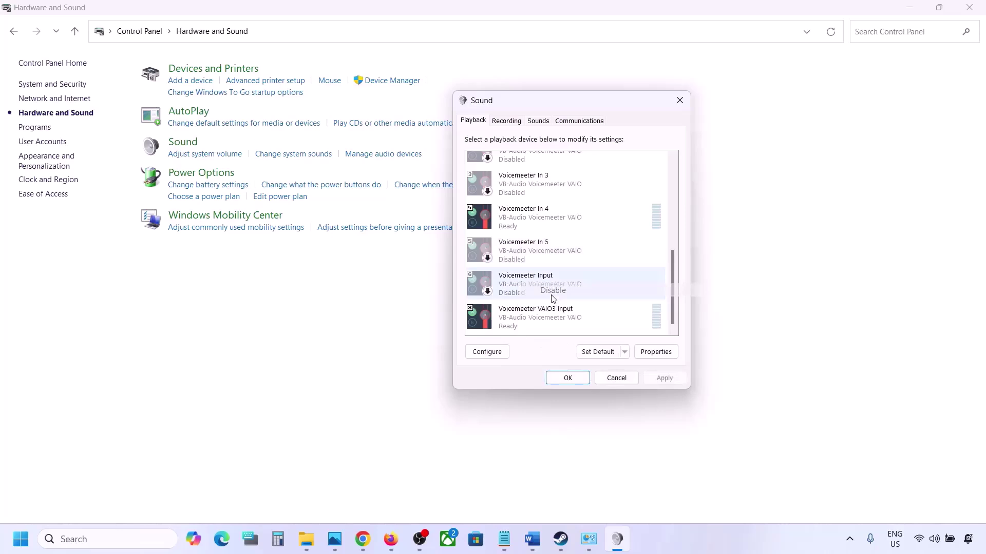
pyautogui.rightClick(523, 221)
pyautogui.click(553, 250)
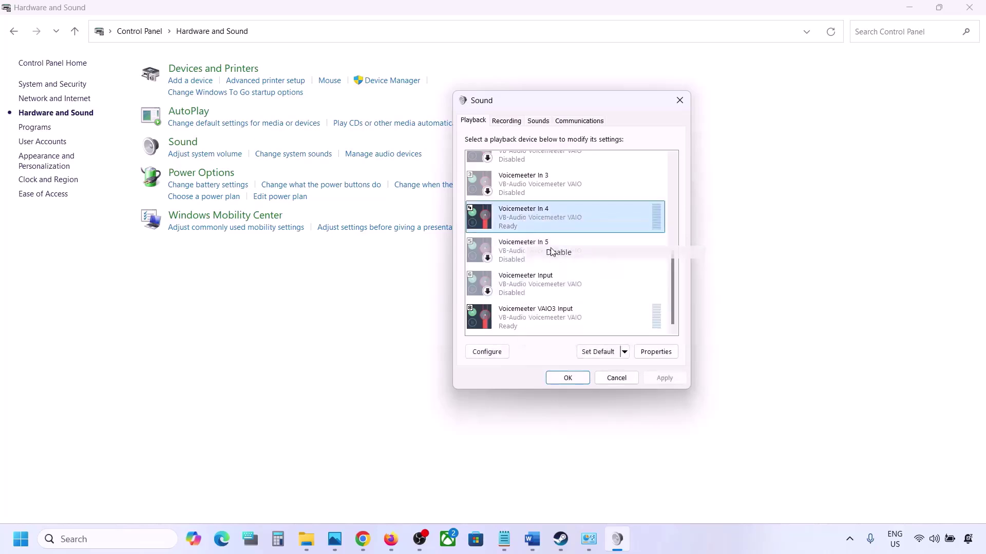
pyautogui.rightClick(523, 313)
pyautogui.click(557, 346)
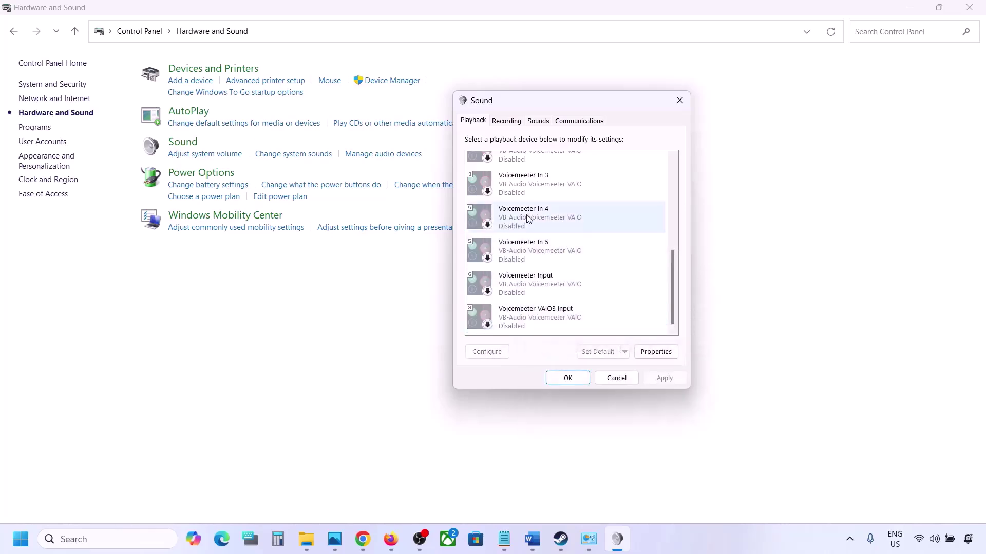
# Leave the Realtek Speakers enabled and switch to the Recording devices
pyautogui.scroll(5, 527, 221)
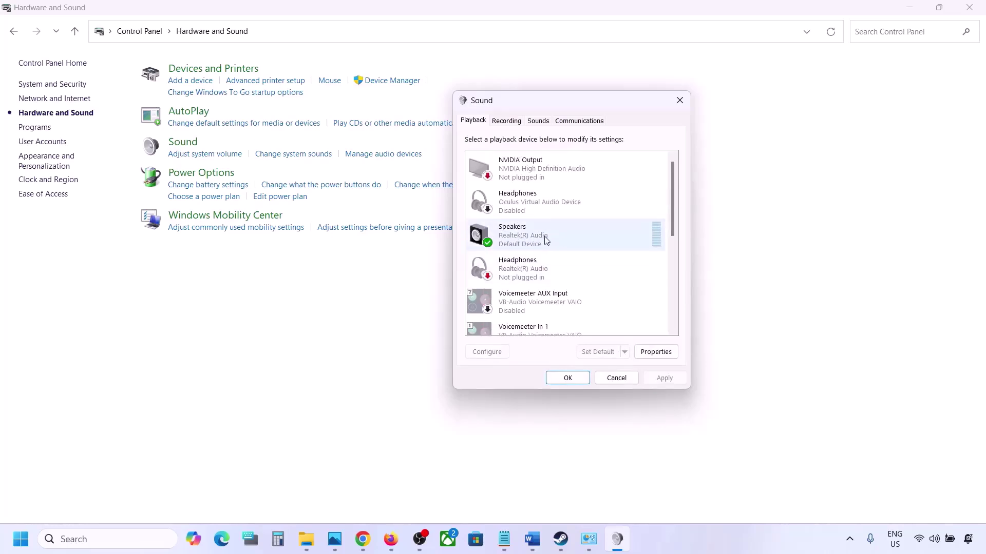
pyautogui.rightClick(546, 238)
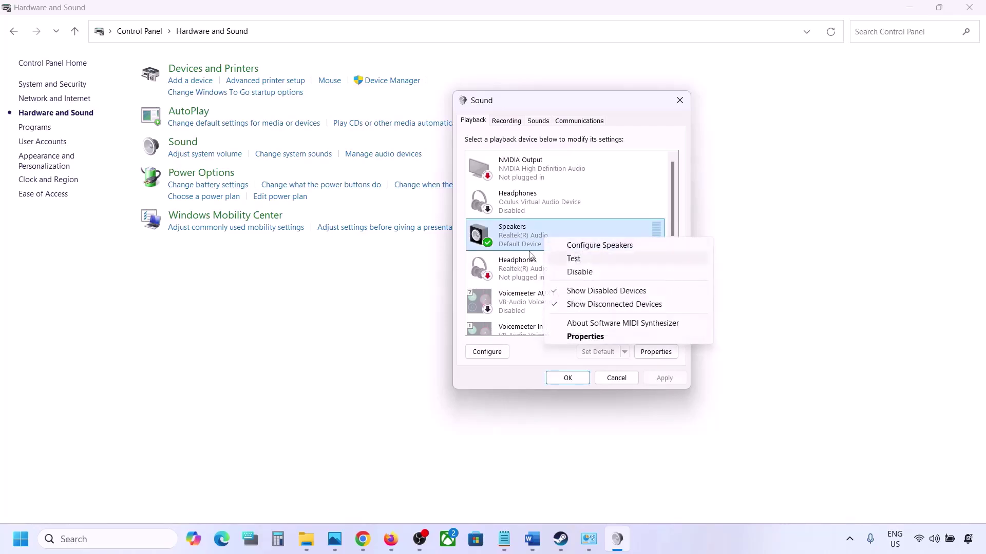
pyautogui.click(519, 246)
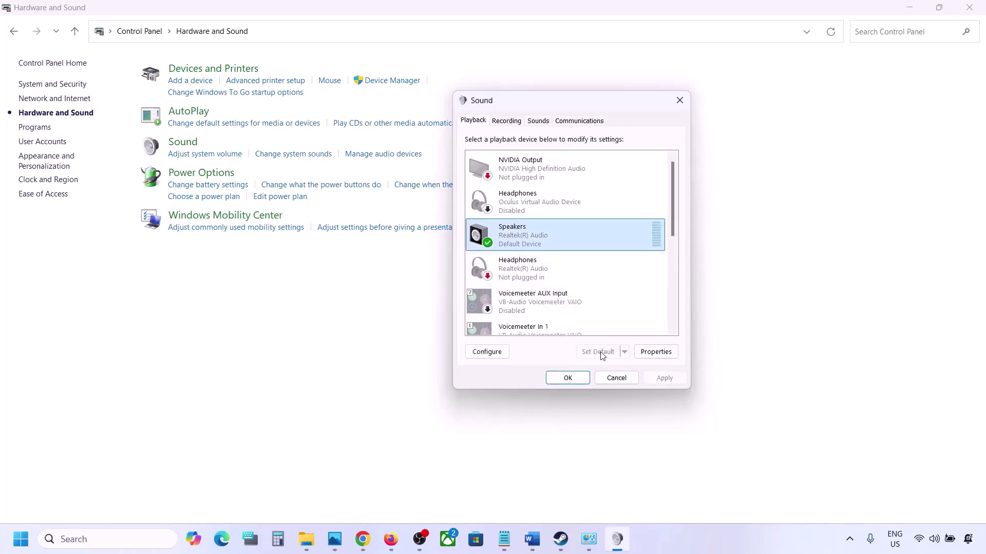
pyautogui.click(507, 122)
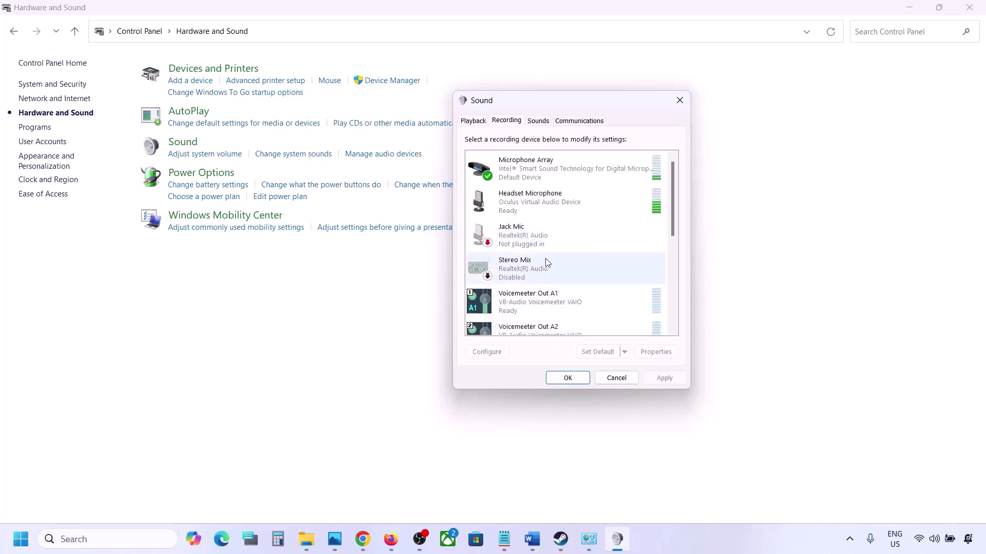
# Disable the Oculus Headset Microphone on the Recording tab, then close the Sound dialog
pyautogui.scroll(-5, 546, 262)
pyautogui.scroll(3, 548, 263)
pyautogui.scroll(1, 547, 263)
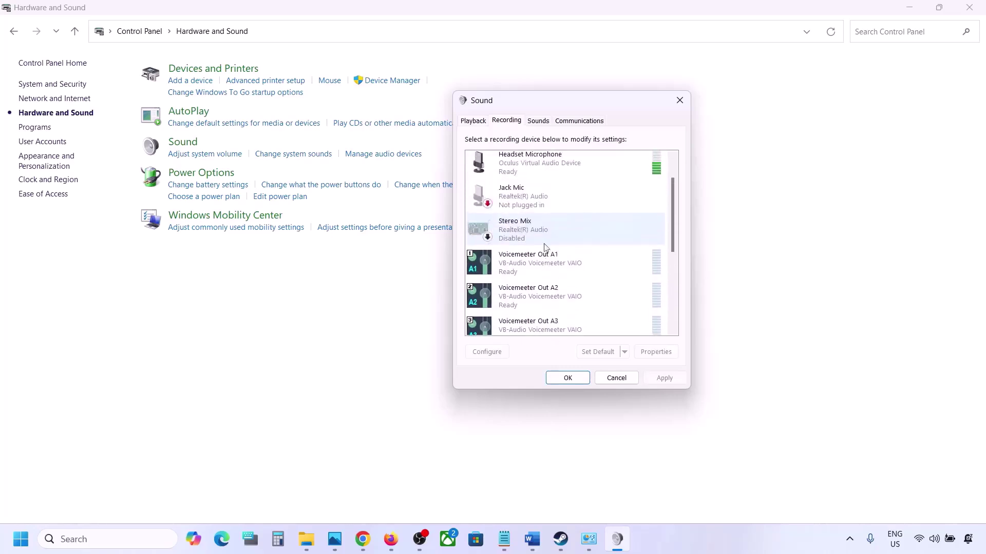
pyautogui.click(473, 122)
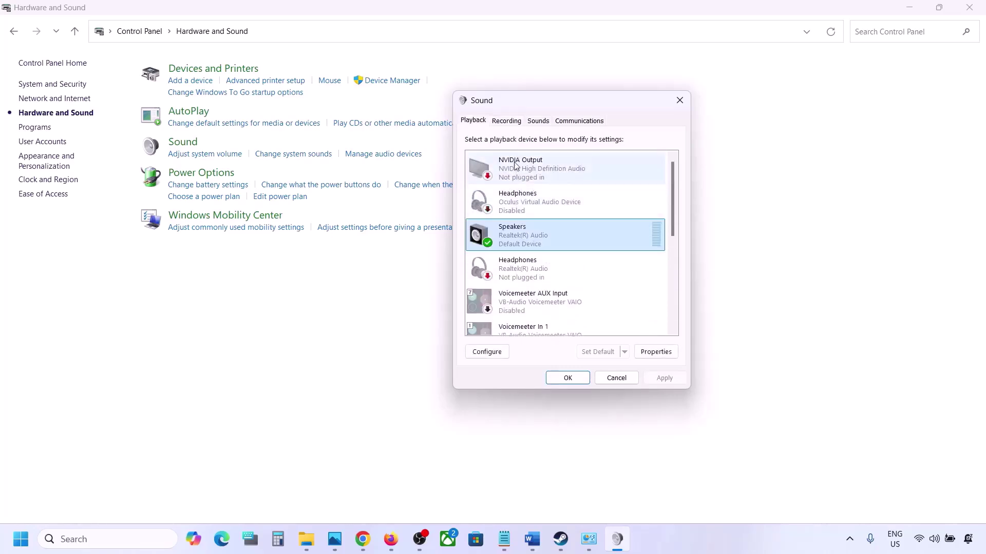
pyautogui.click(506, 122)
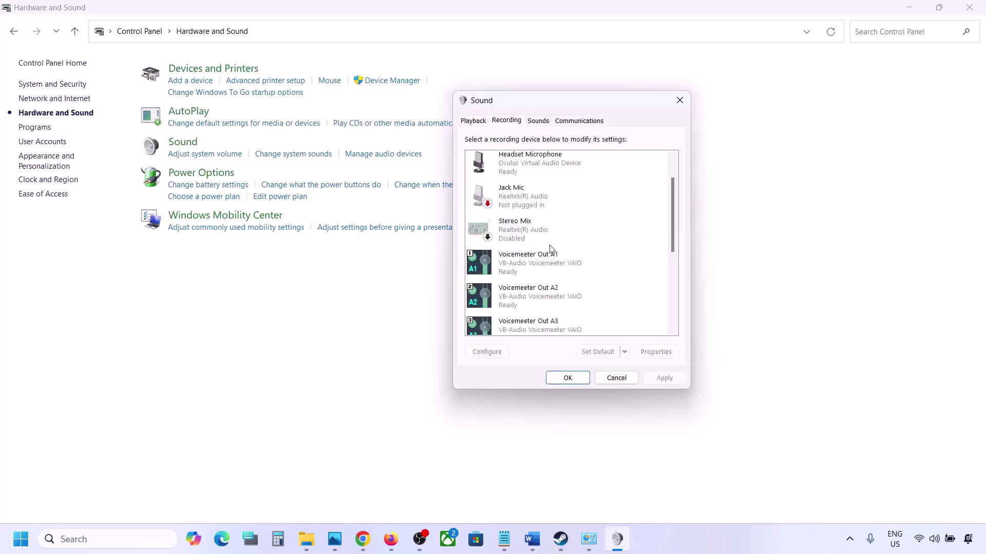
pyautogui.scroll(1, 550, 254)
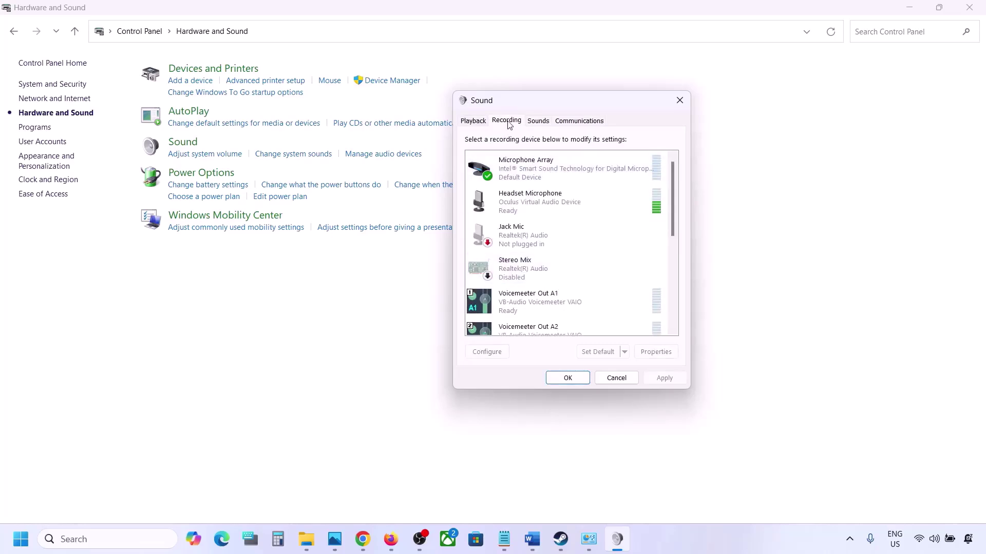
pyautogui.click(519, 206)
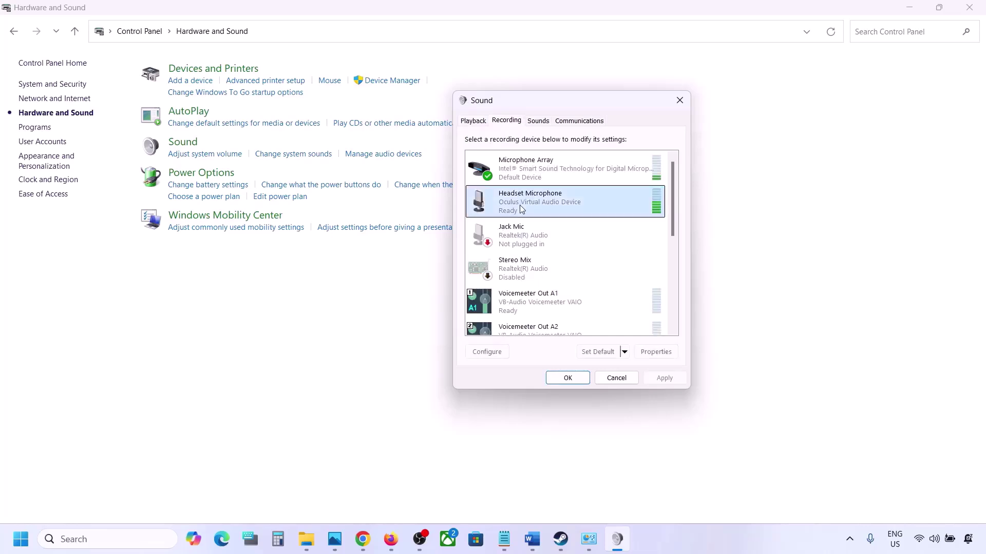
pyautogui.rightClick(520, 206)
pyautogui.click(559, 227)
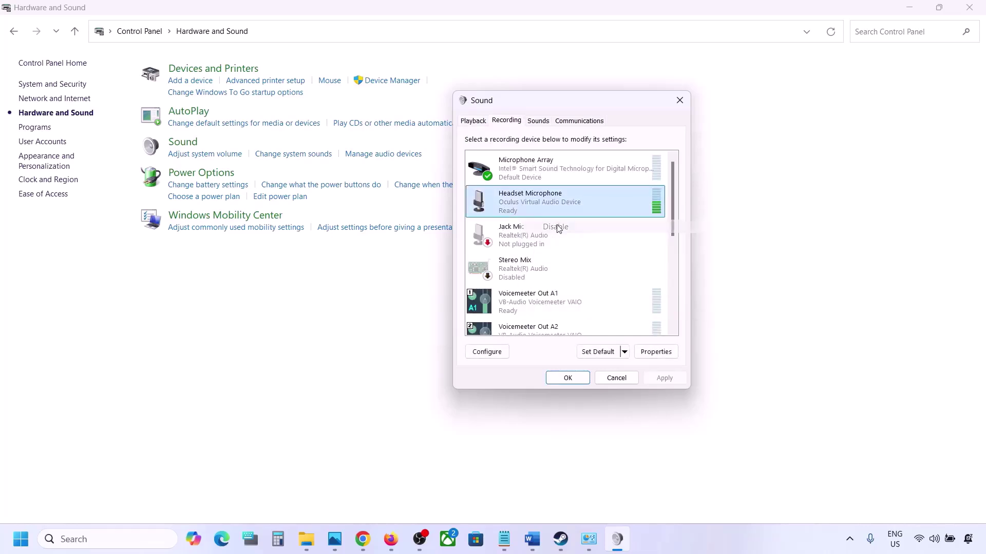
pyautogui.click(469, 122)
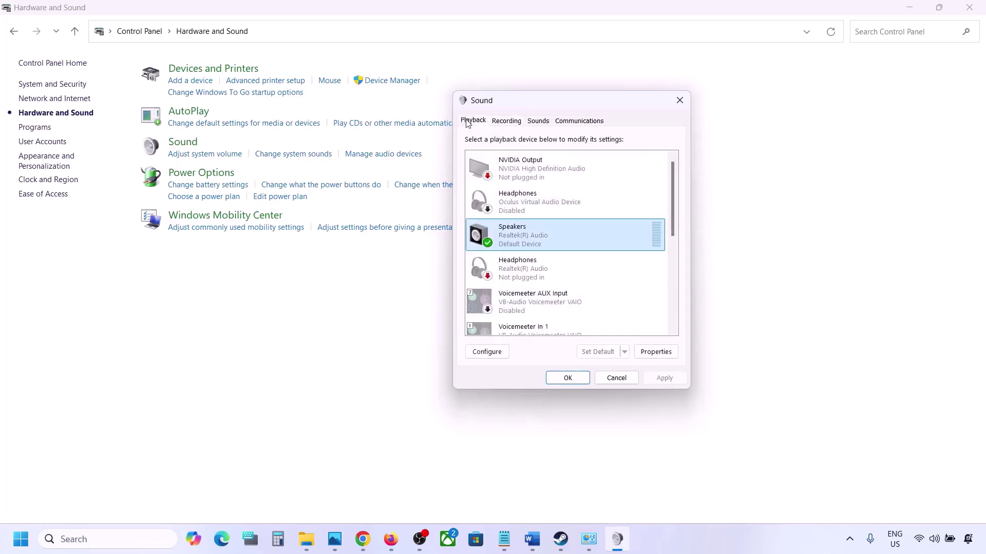
pyautogui.click(680, 100)
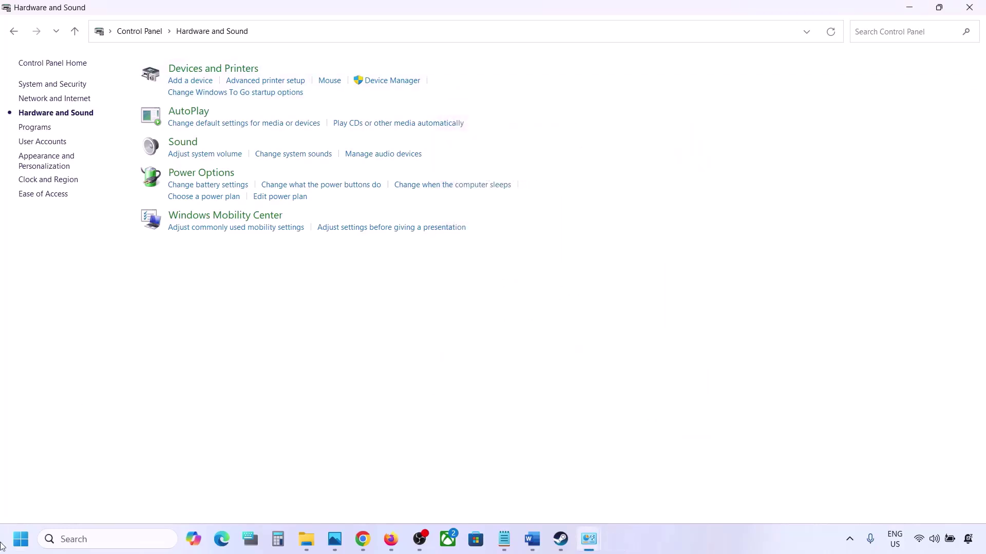
# Open Device Manager and expand Sound, video and game controllers
pyautogui.rightClick(20, 550)
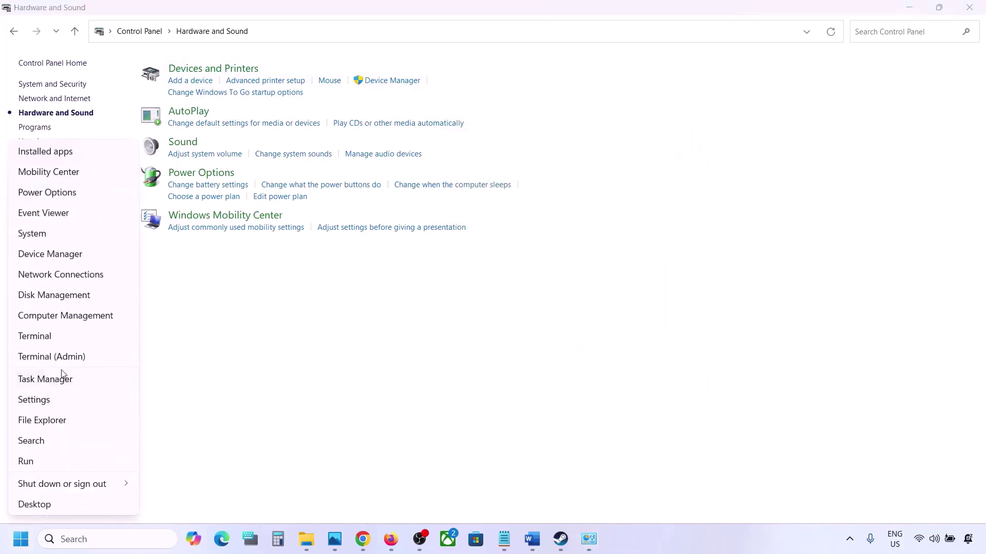
pyautogui.click(53, 254)
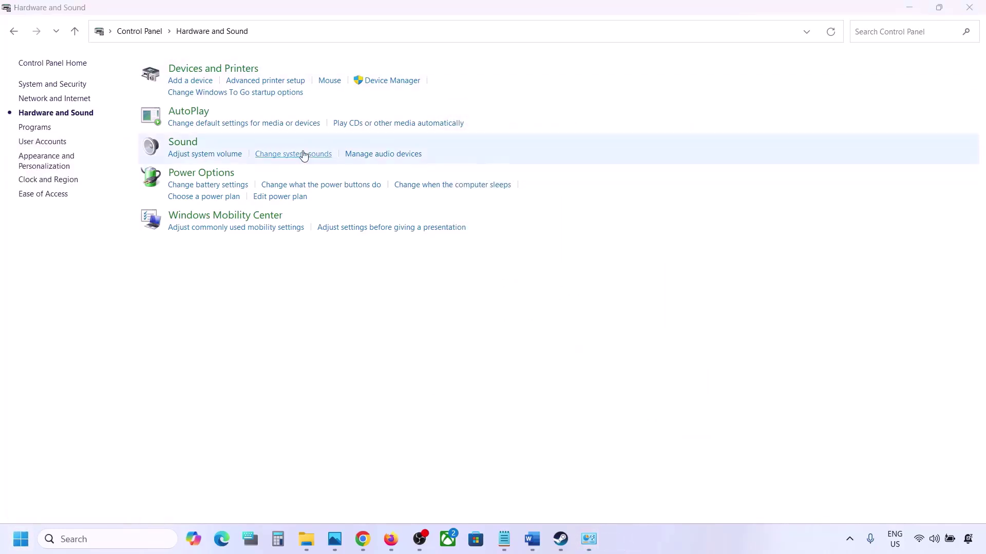
pyautogui.scroll(-1, 139, 245)
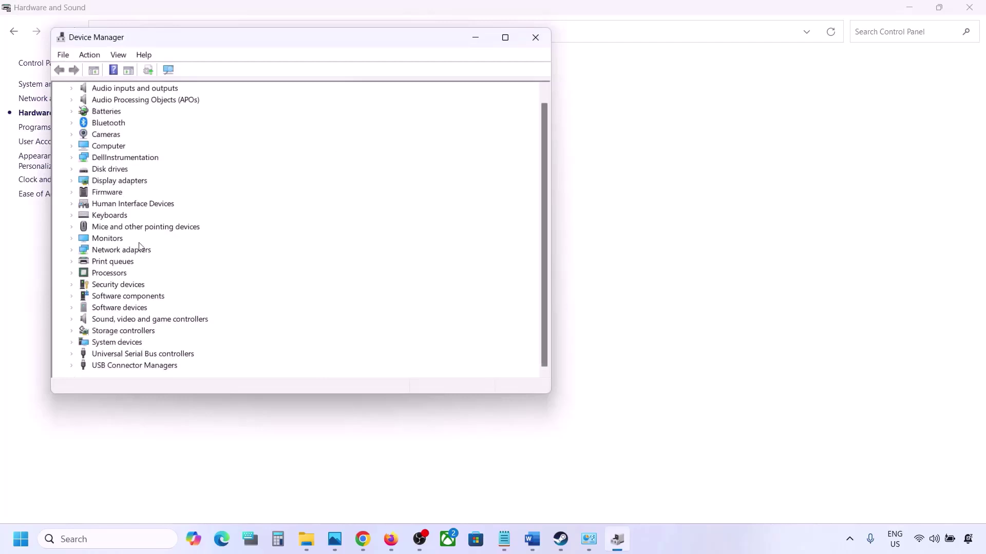
pyautogui.click(72, 319)
pyautogui.scroll(-1, 71, 322)
pyautogui.scroll(-2, 132, 306)
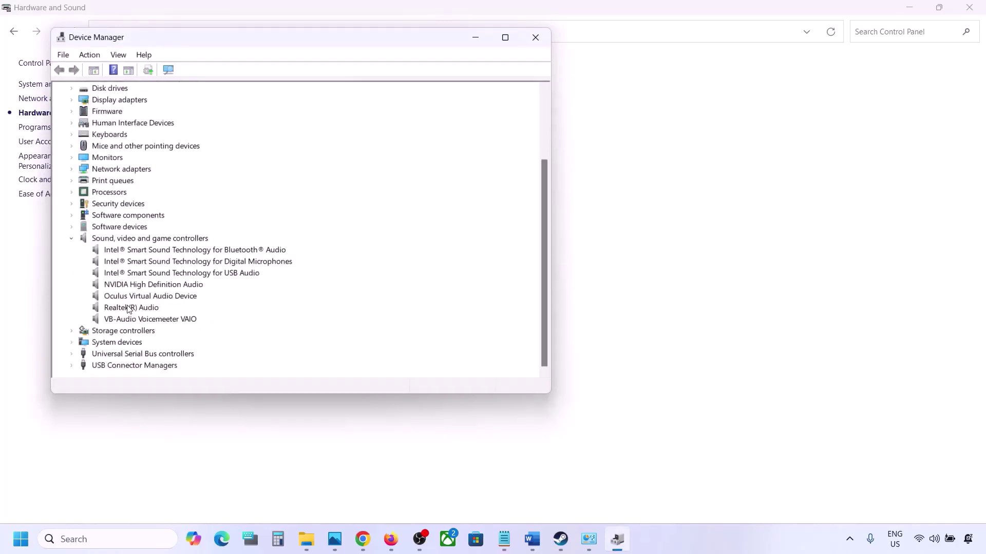
pyautogui.click(138, 310)
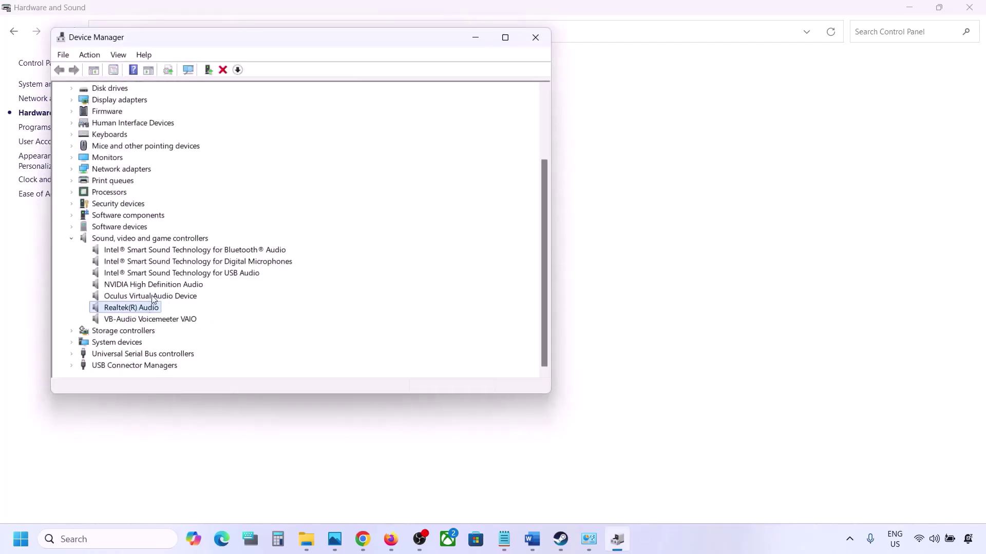
# Disable the VB-Audio Voicemeeter VAIO device and confirm
pyautogui.click(135, 321)
pyautogui.rightClick(134, 321)
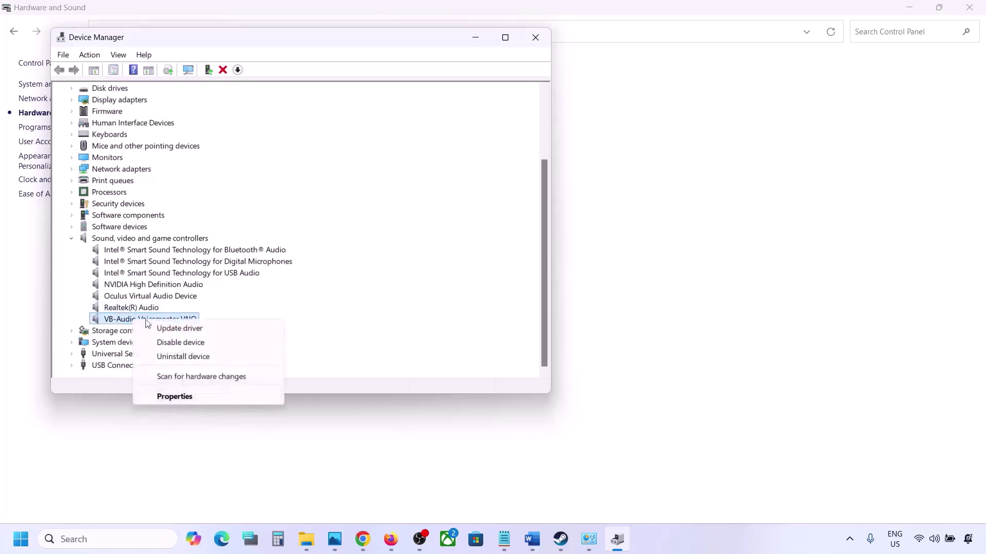
pyautogui.click(165, 341)
pyautogui.click(516, 286)
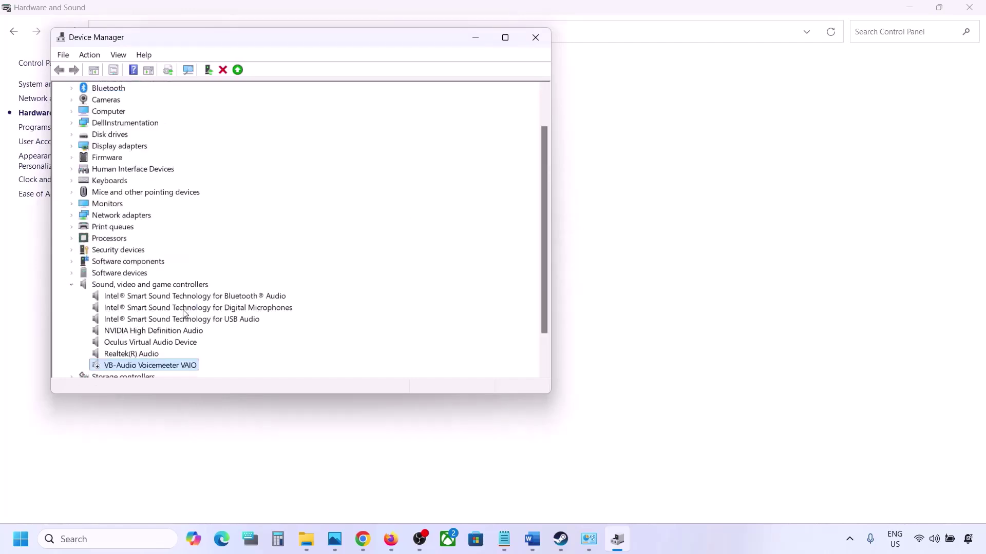
# Disable the Oculus Virtual Audio Device and confirm
pyautogui.scroll(-1, 165, 332)
pyautogui.rightClick(138, 308)
pyautogui.click(185, 333)
pyautogui.click(518, 283)
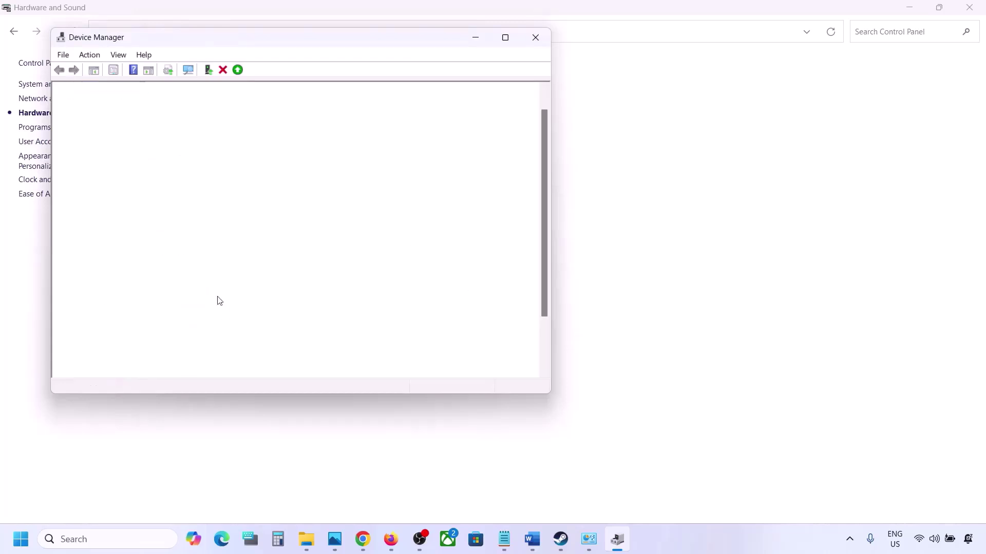
# Disable the NVIDIA High Definition Audio device
pyautogui.click(131, 356)
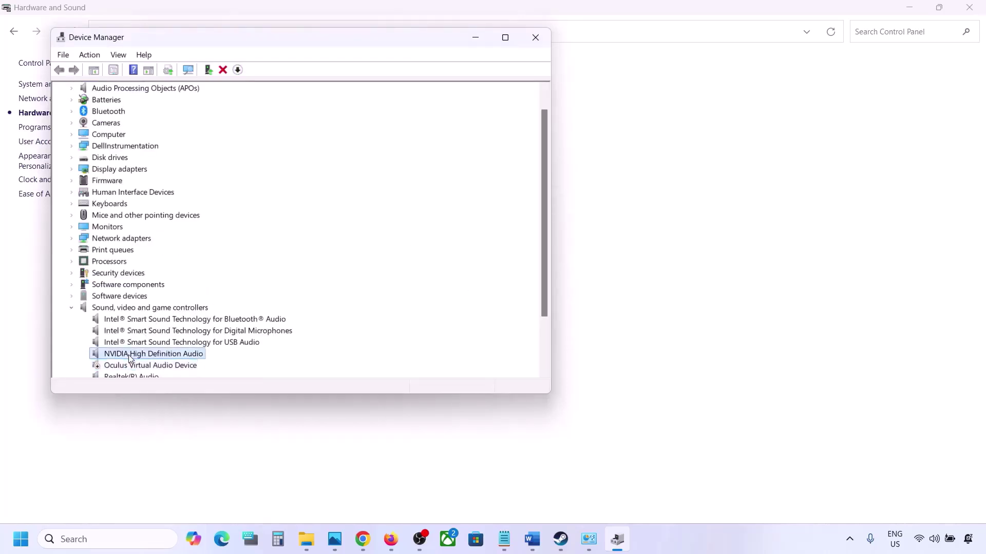
pyautogui.rightClick(131, 357)
pyautogui.click(175, 380)
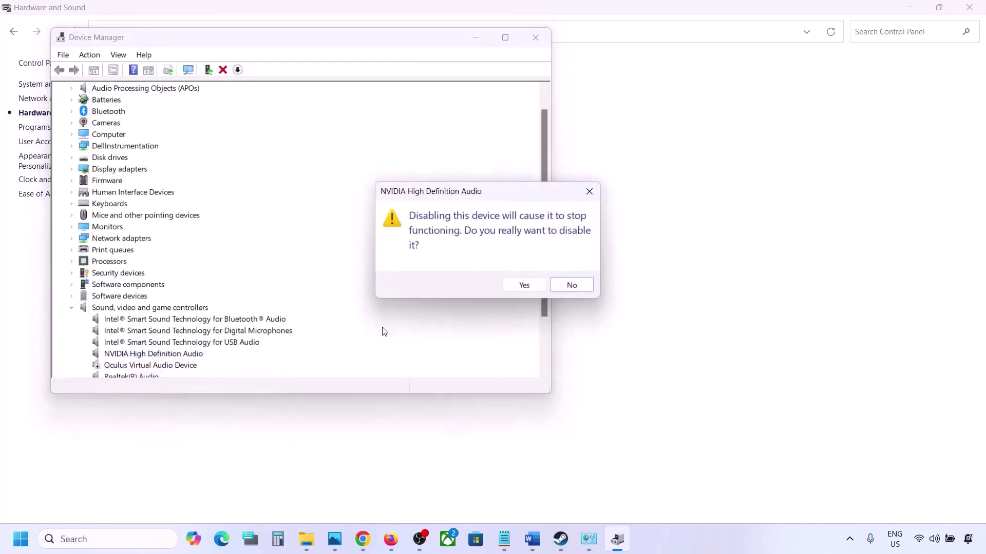
pyautogui.click(508, 286)
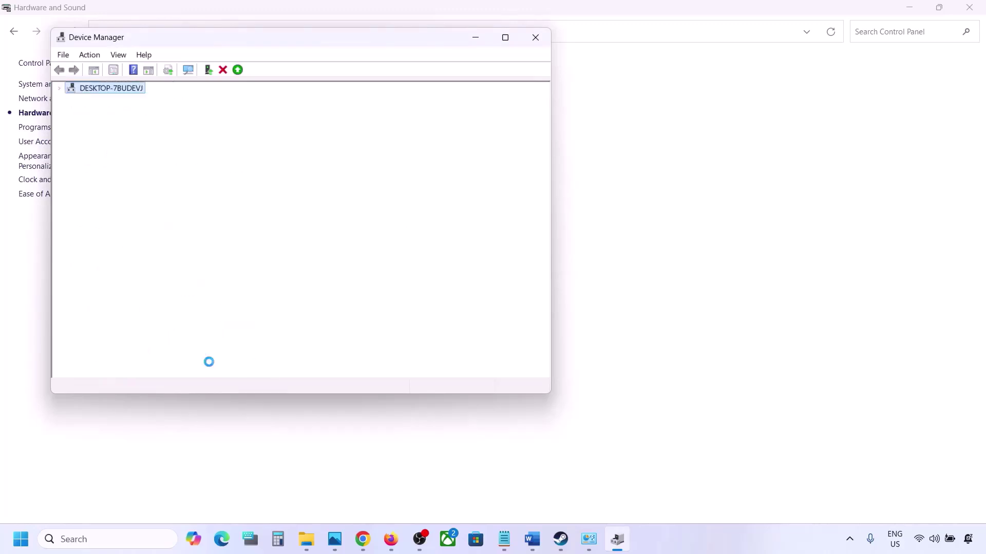
# Disable Intel Smart Sound Bluetooth Audio and Digital Microphones, declining the restart prompt
pyautogui.click(150, 262)
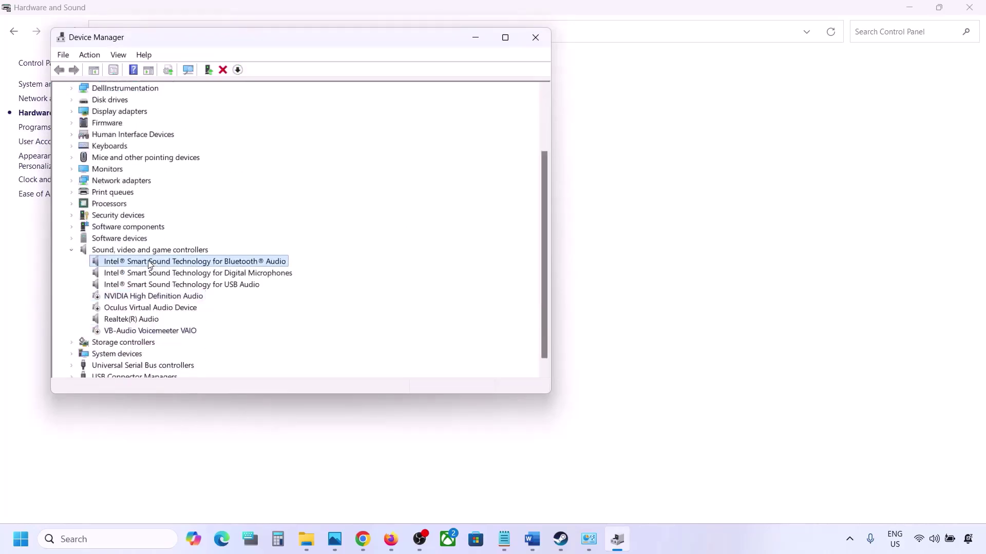
pyautogui.rightClick(149, 262)
pyautogui.click(191, 285)
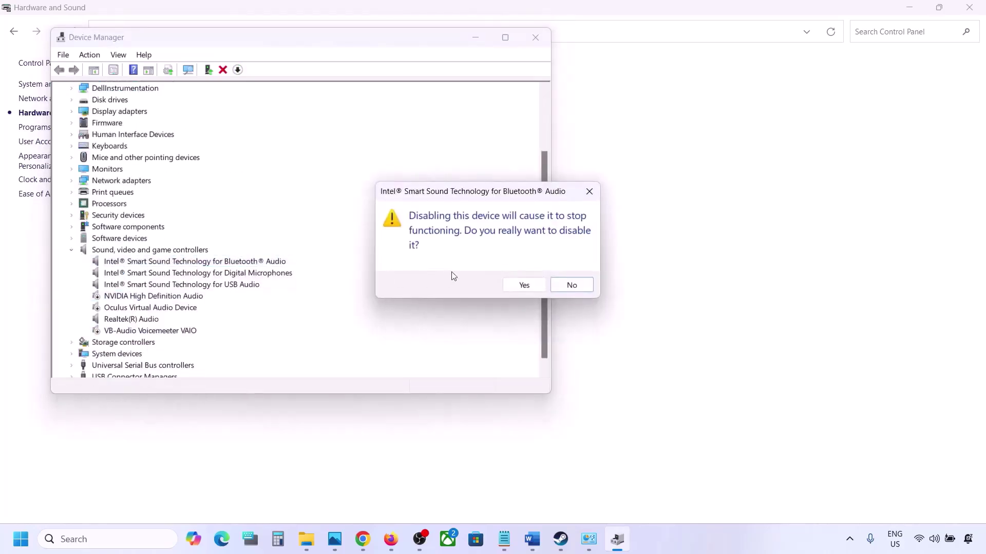
pyautogui.click(522, 285)
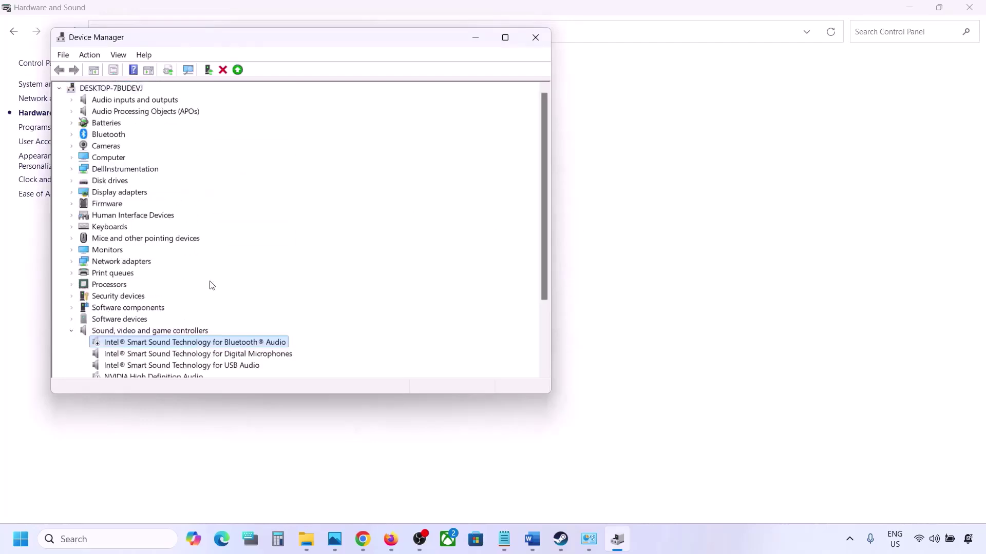
pyautogui.click(169, 288)
pyautogui.rightClick(169, 287)
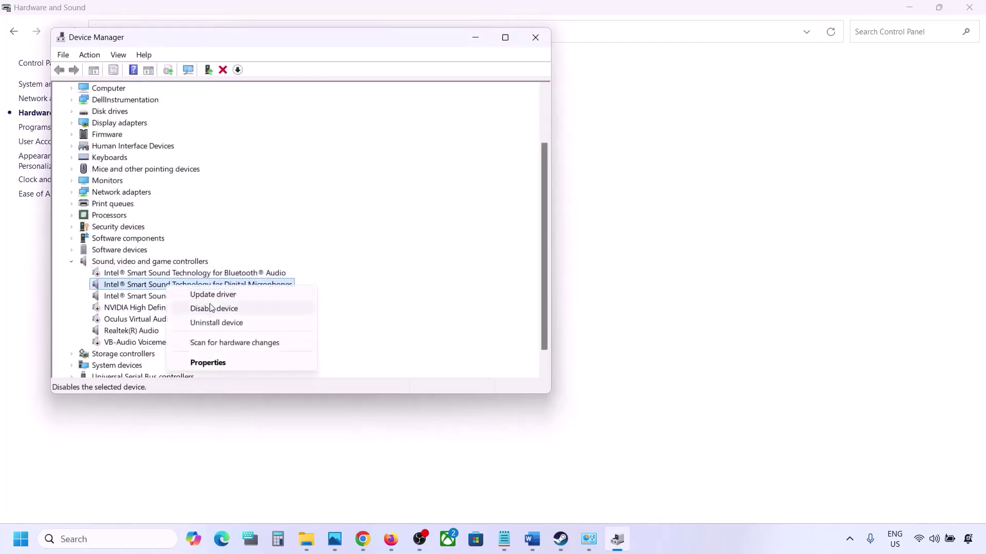
pyautogui.click(211, 309)
pyautogui.click(522, 284)
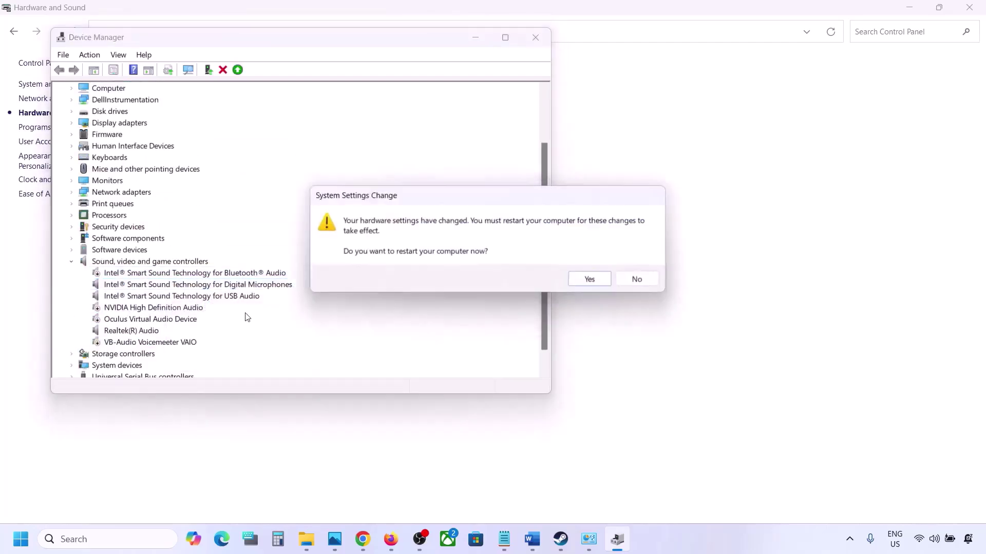
pyautogui.click(637, 280)
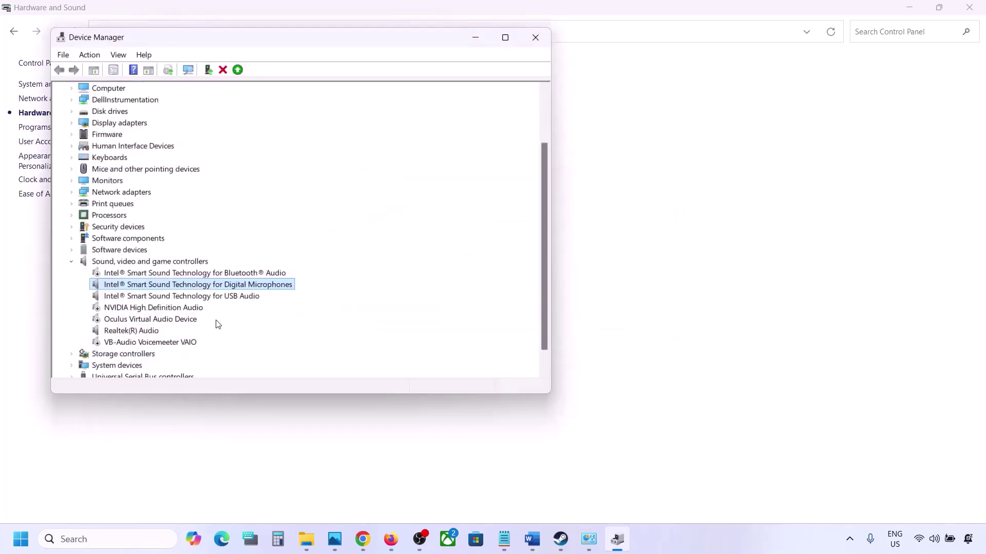
# Disable the Intel Smart Sound USB Audio device
pyautogui.click(143, 299)
pyautogui.rightClick(144, 299)
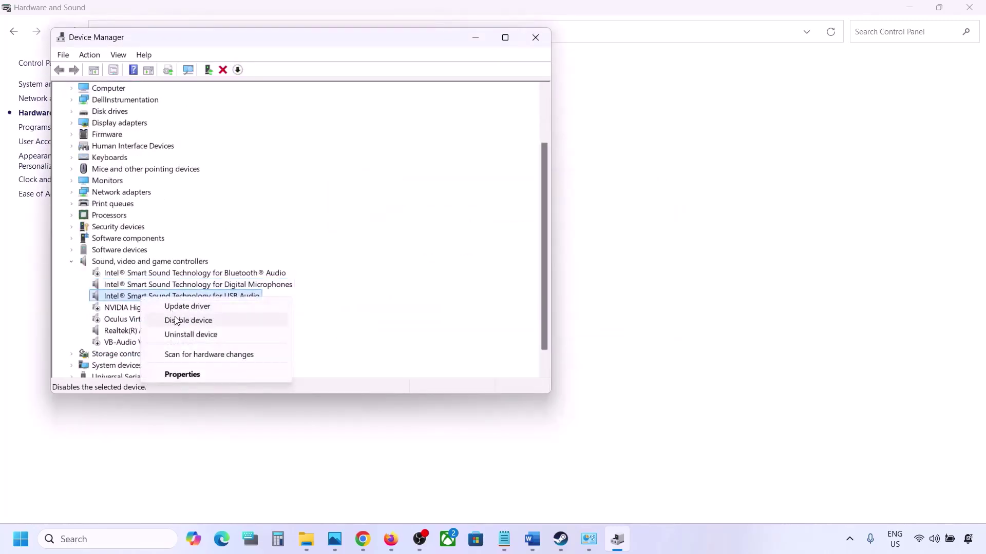
pyautogui.click(176, 320)
pyautogui.click(524, 284)
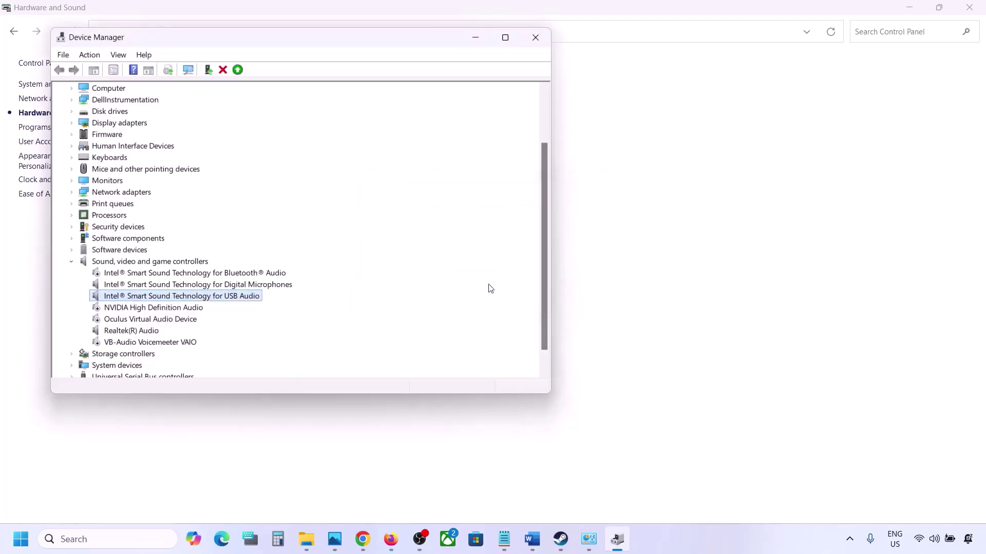
# Leave Realtek(R) Audio unchanged, close Device Manager and return to the Word notes
pyautogui.scroll(-3, 268, 324)
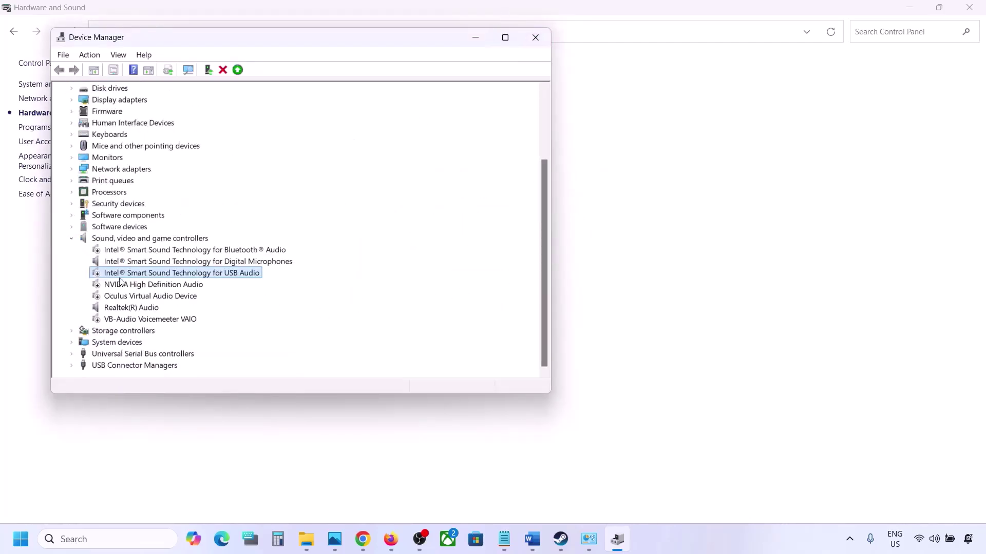
pyautogui.click(113, 306)
pyautogui.rightClick(130, 307)
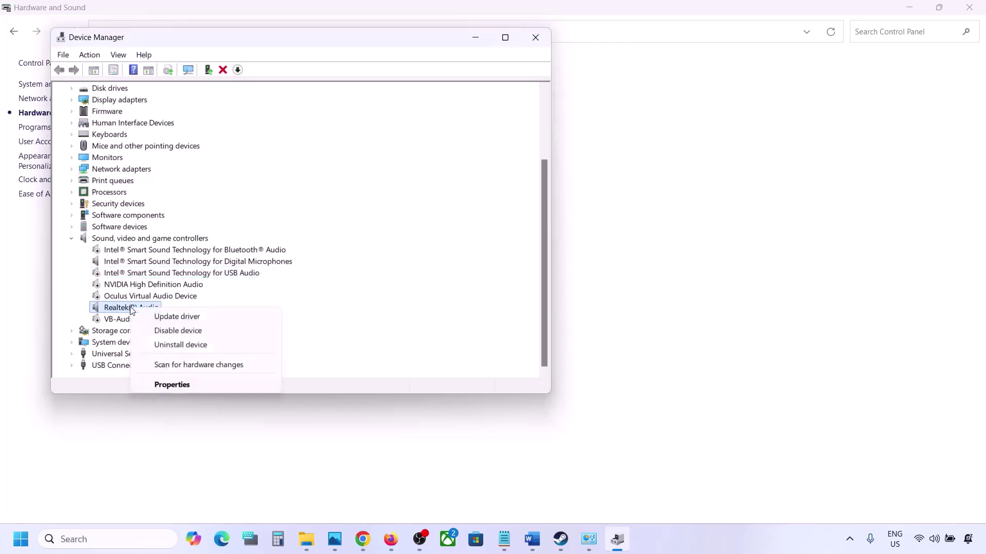
pyautogui.press('Escape')
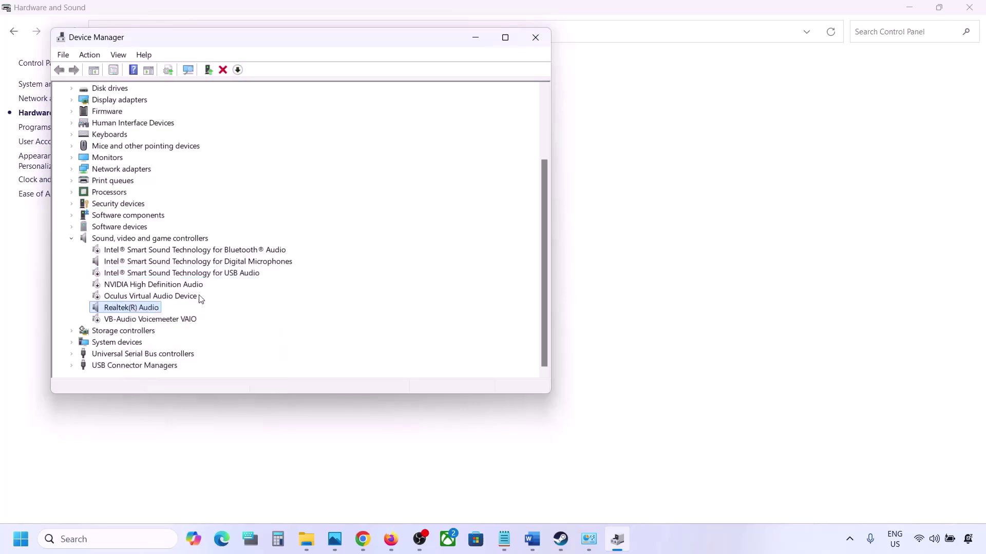
pyautogui.click(536, 38)
pyautogui.click(534, 540)
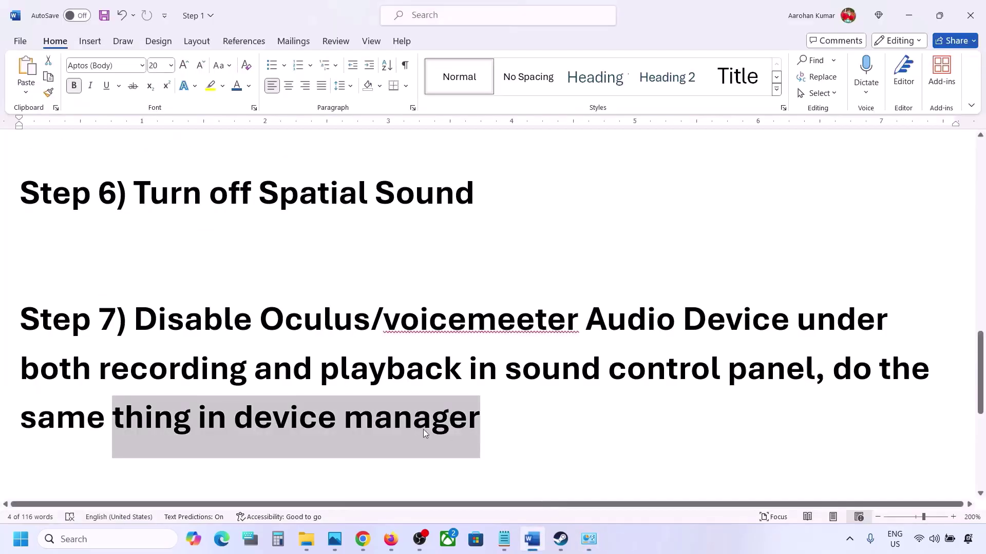
pyautogui.scroll(-3, 424, 431)
# Copy the shell::: GUID command under the Uncheck Handsfree Telephony step in Word
pyautogui.scroll(-1, 375, 418)
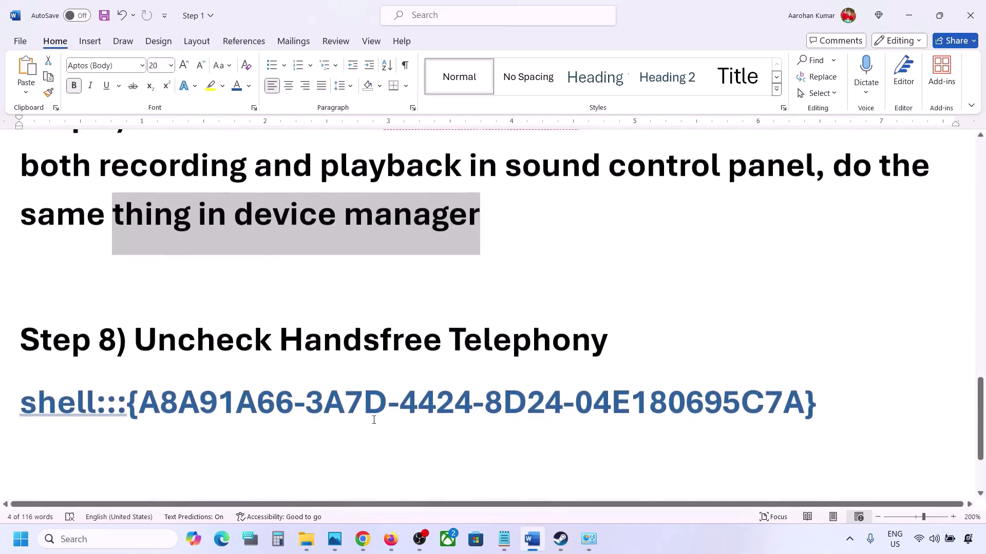
pyautogui.moveTo(137, 343); pyautogui.dragTo(608, 339)
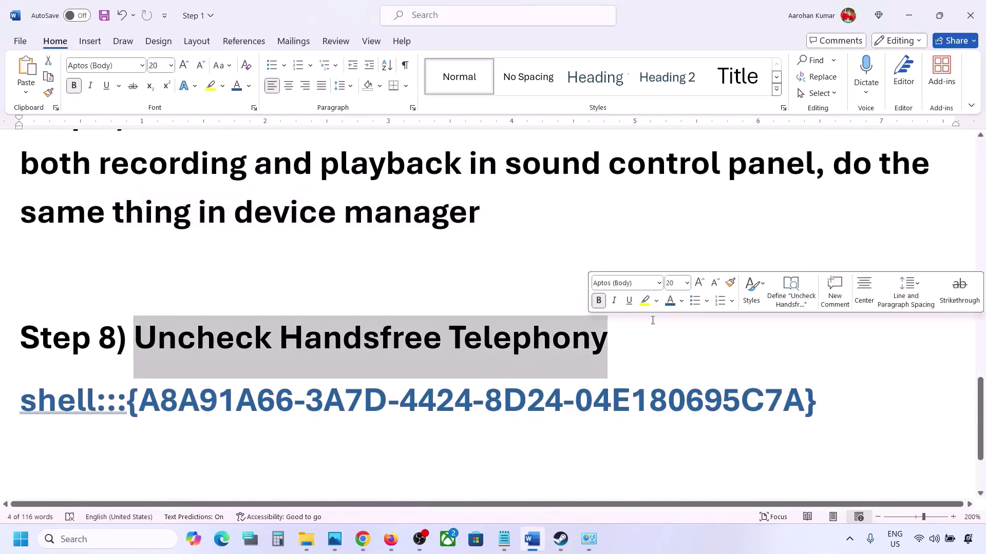
pyautogui.moveTo(729, 395); pyautogui.dragTo(45, 398)
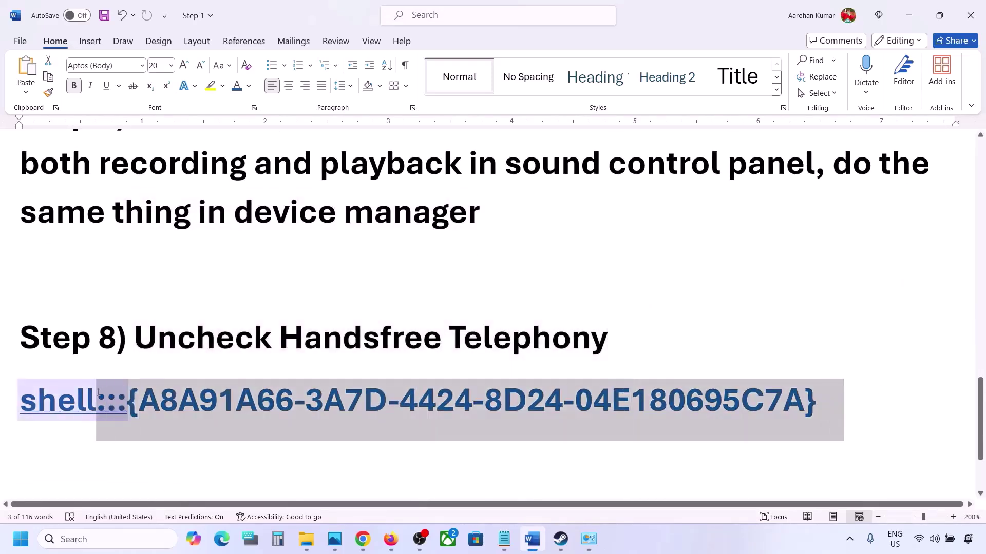
pyautogui.rightClick(45, 398)
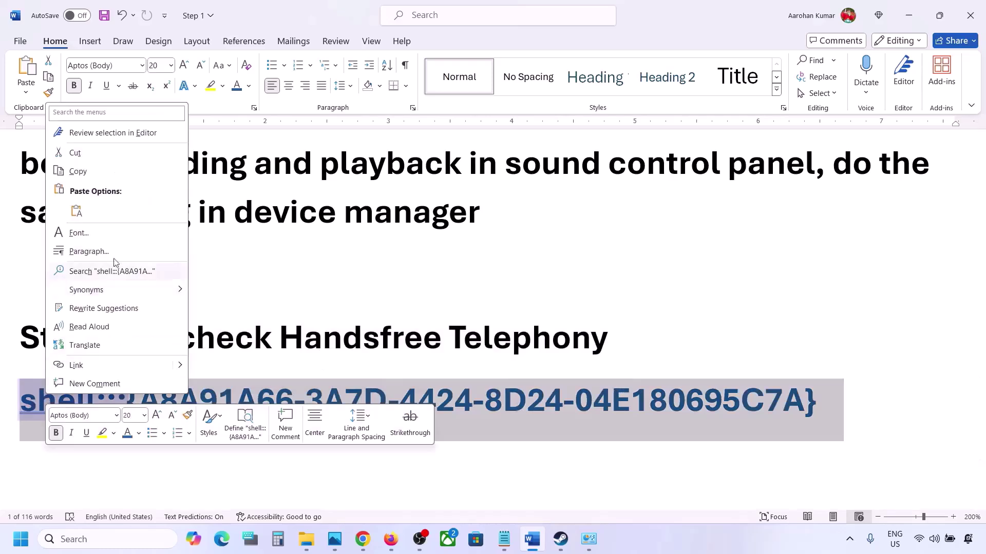
pyautogui.click(79, 173)
# Open Run from Start search and execute the pasted shell::: command
pyautogui.click(98, 539)
pyautogui.write('run')
pyautogui.click(139, 155)
pyautogui.write('v')
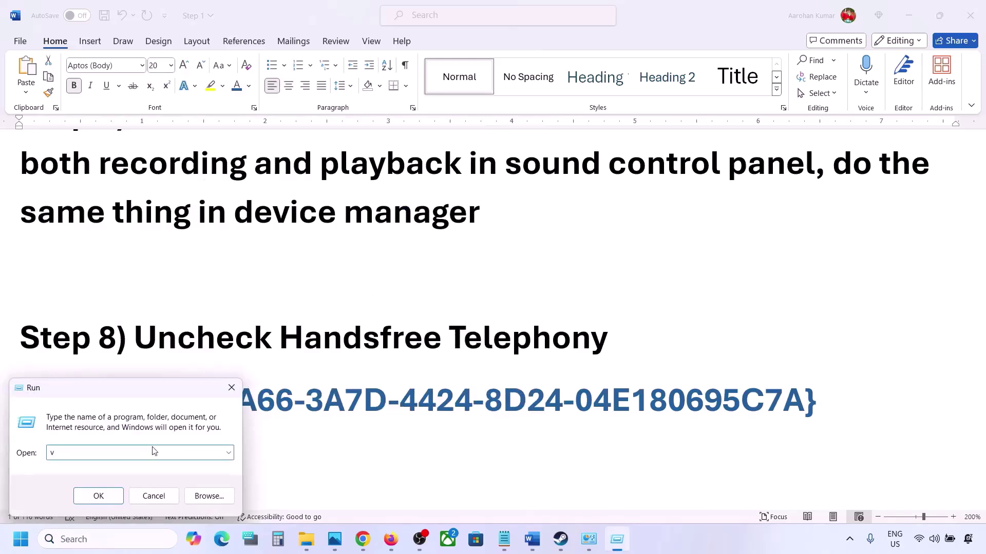
pyautogui.hotkey('ctrl', 'v')
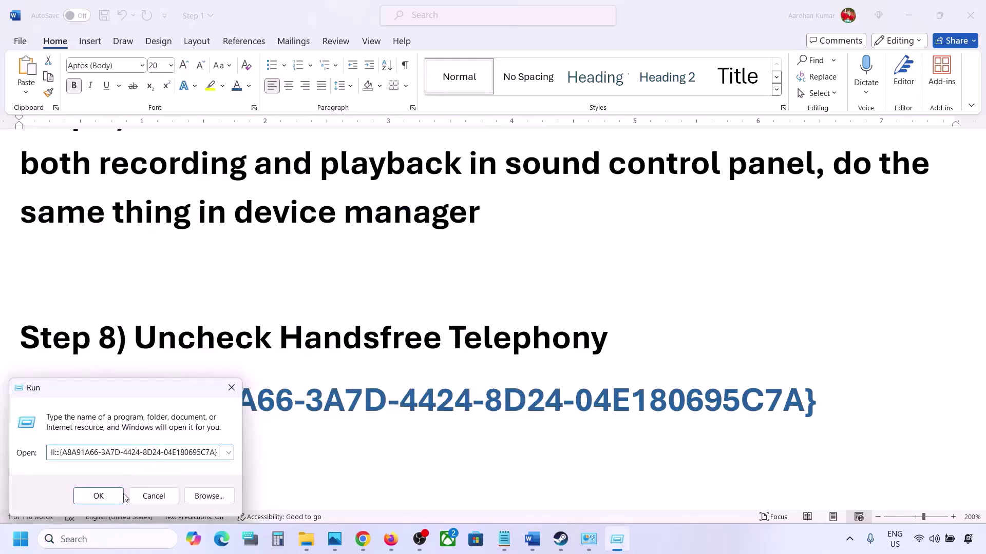
pyautogui.click(110, 499)
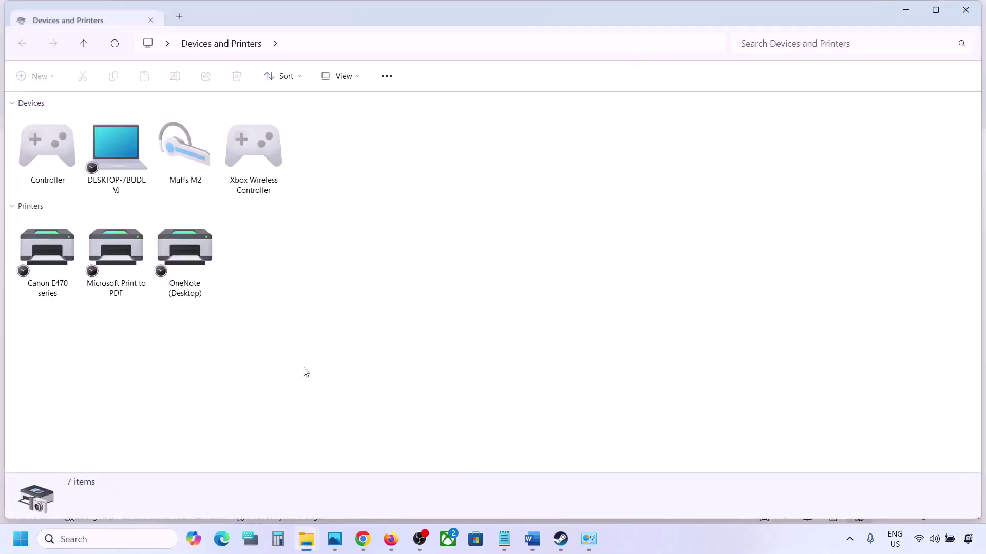
# Uncheck and apply Handsfree Telephony in the Muffs M2 headset's Bluetooth Services properties
pyautogui.click(730, 538)
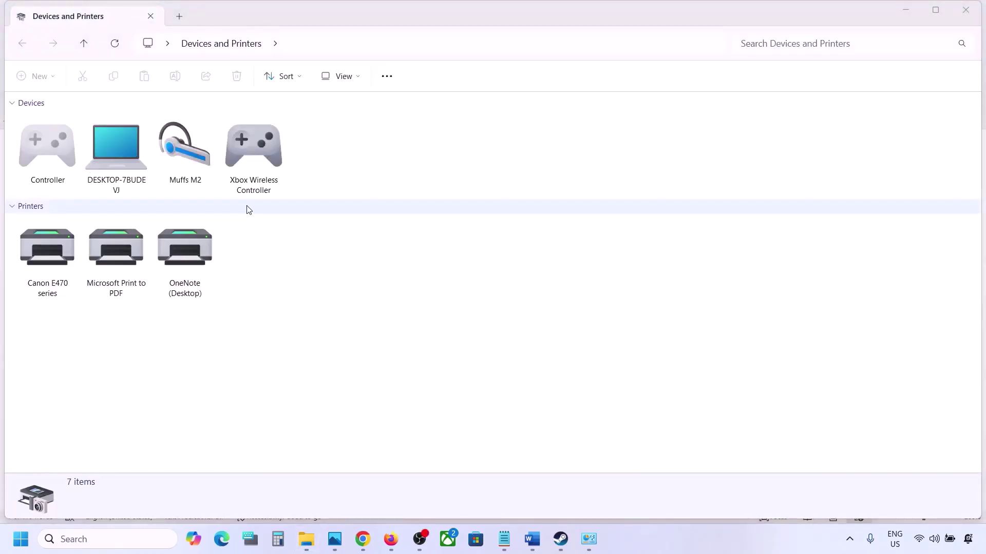
pyautogui.rightClick(191, 149)
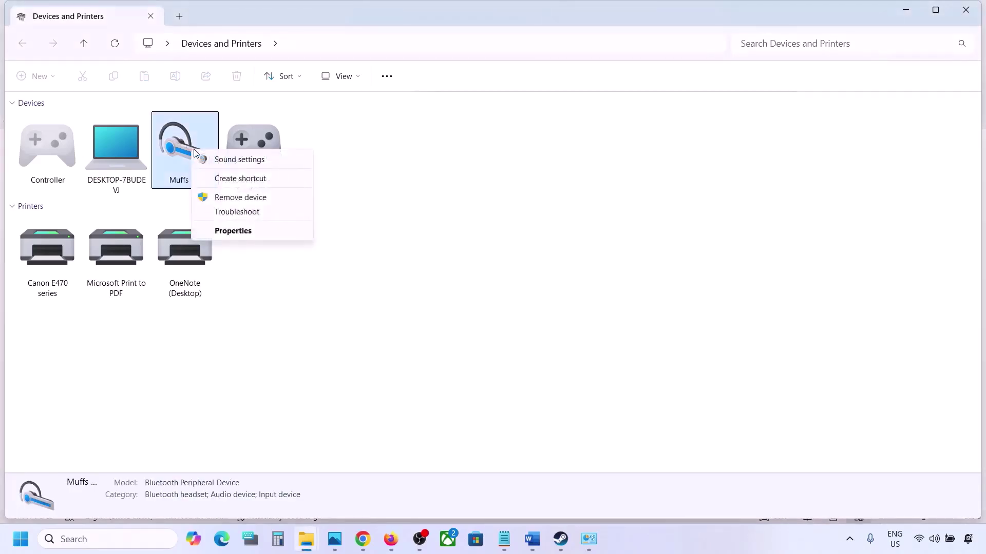
pyautogui.click(234, 231)
pyautogui.moveTo(352, 160); pyautogui.dragTo(459, 135)
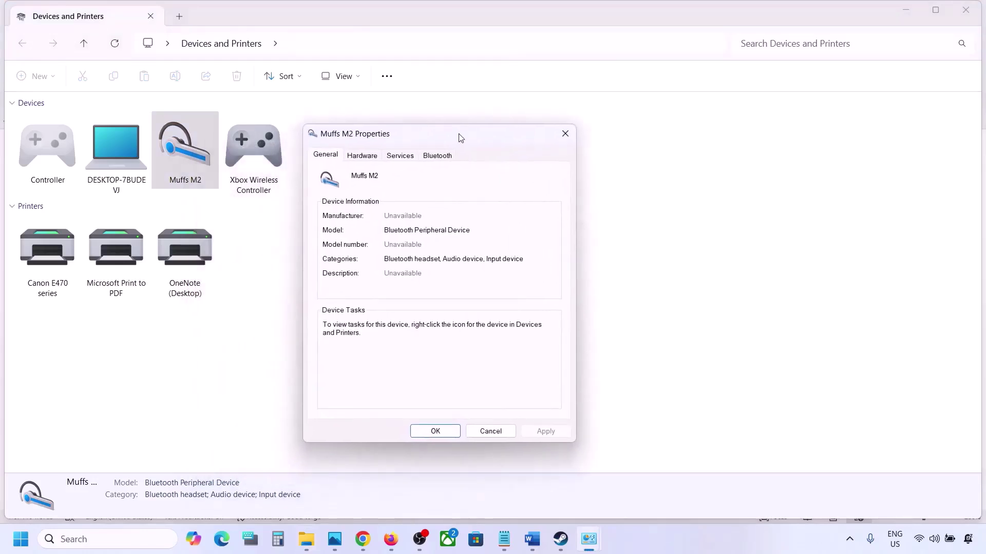
pyautogui.click(440, 158)
pyautogui.click(409, 161)
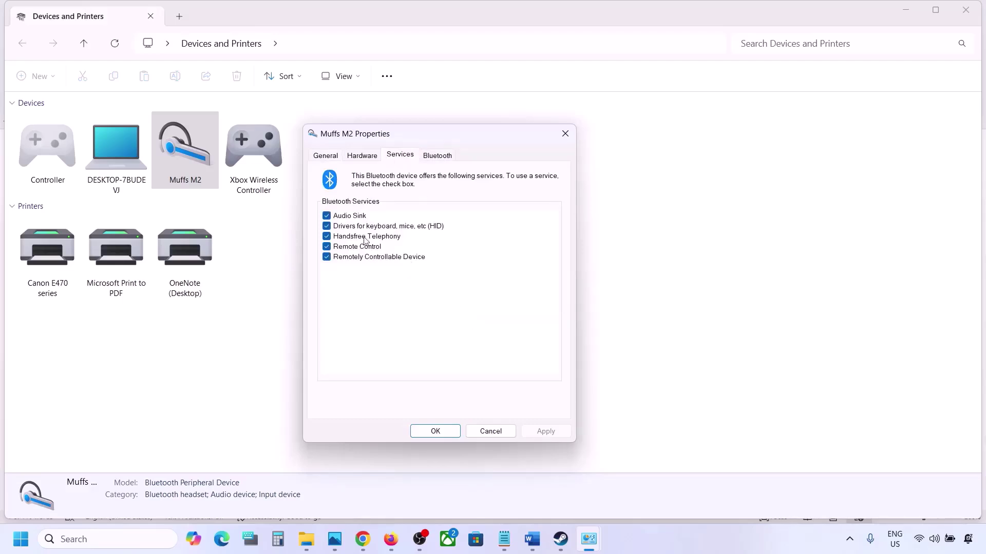
pyautogui.click(327, 237)
pyautogui.click(540, 431)
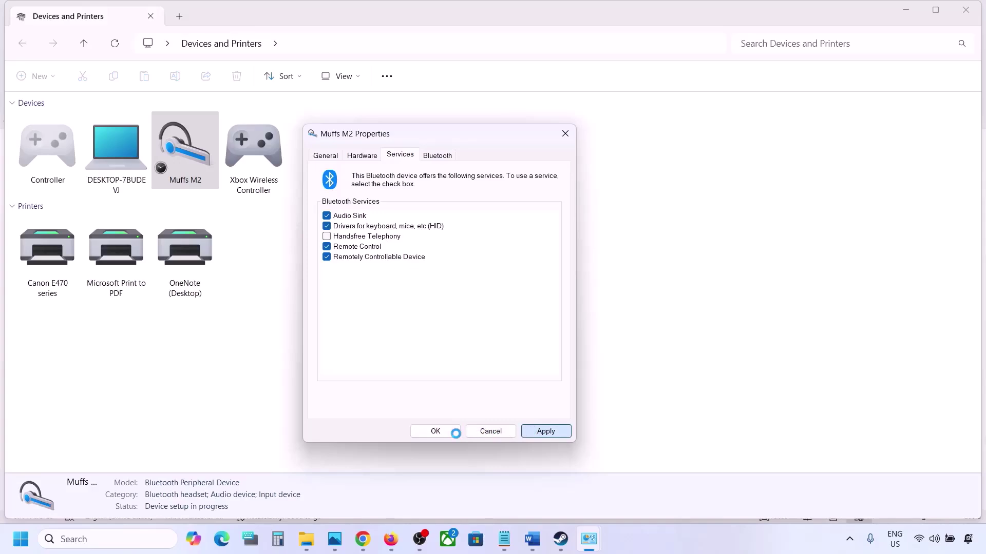
pyautogui.click(442, 431)
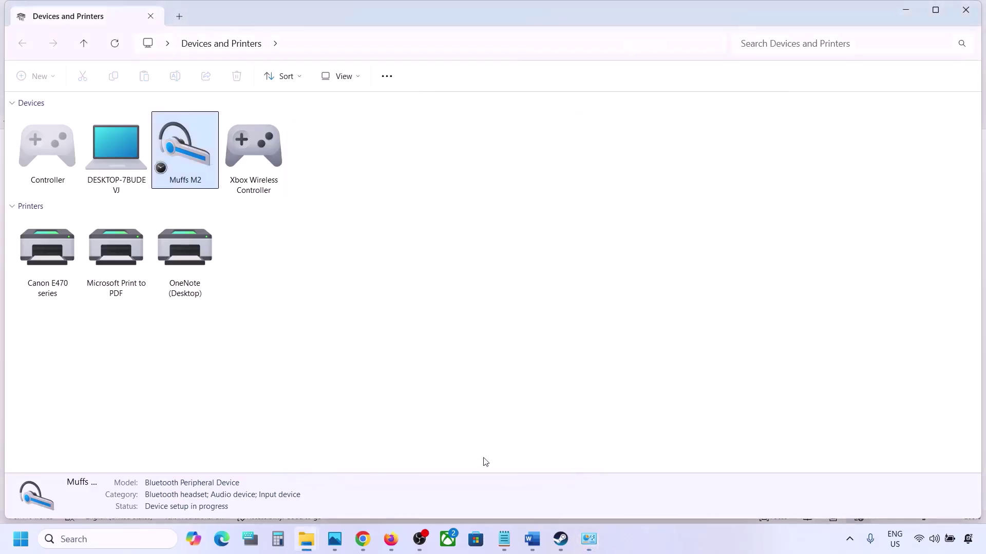
# Return to the Word steps and highlight the Install Audio Driver heading
pyautogui.click(561, 539)
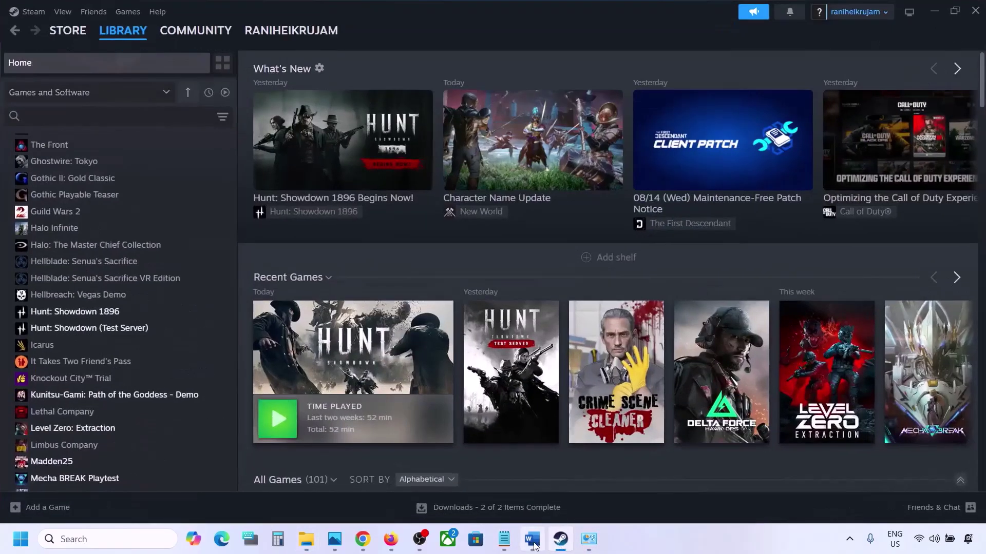
pyautogui.click(533, 539)
pyautogui.scroll(-3, 435, 368)
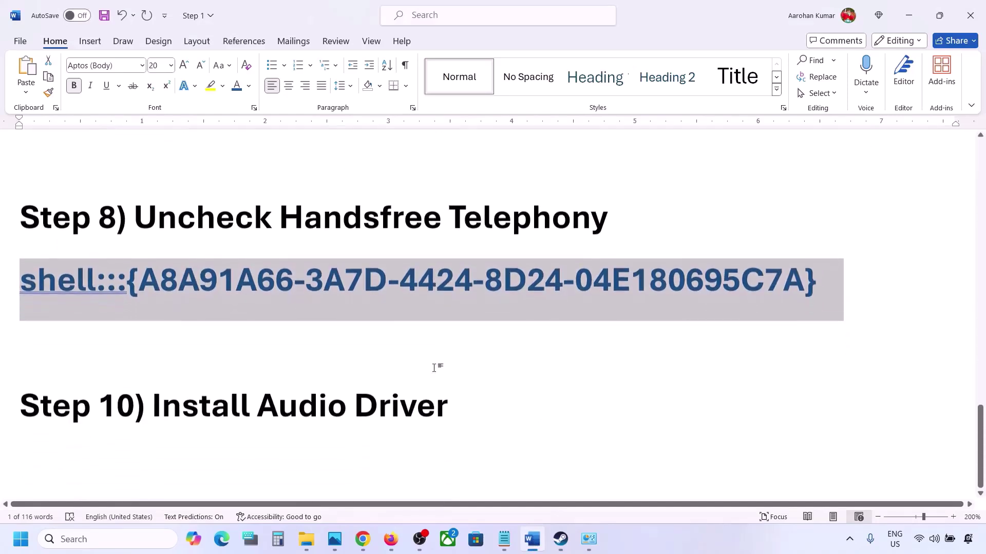
pyautogui.moveTo(169, 396); pyautogui.dragTo(447, 408)
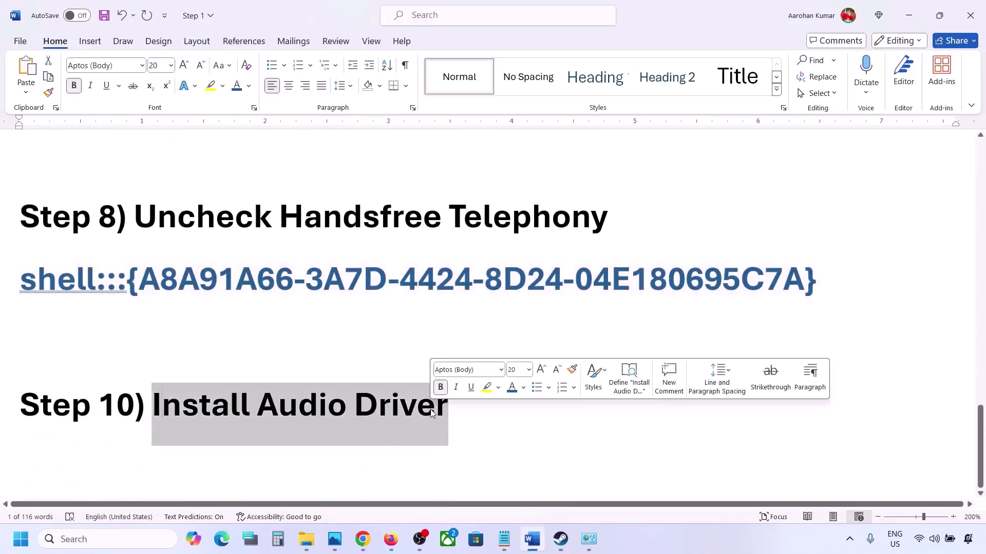
# View Realtek(R) Audio's compatible driver list, then cancel the update and close Device Manager
pyautogui.rightClick(15, 543)
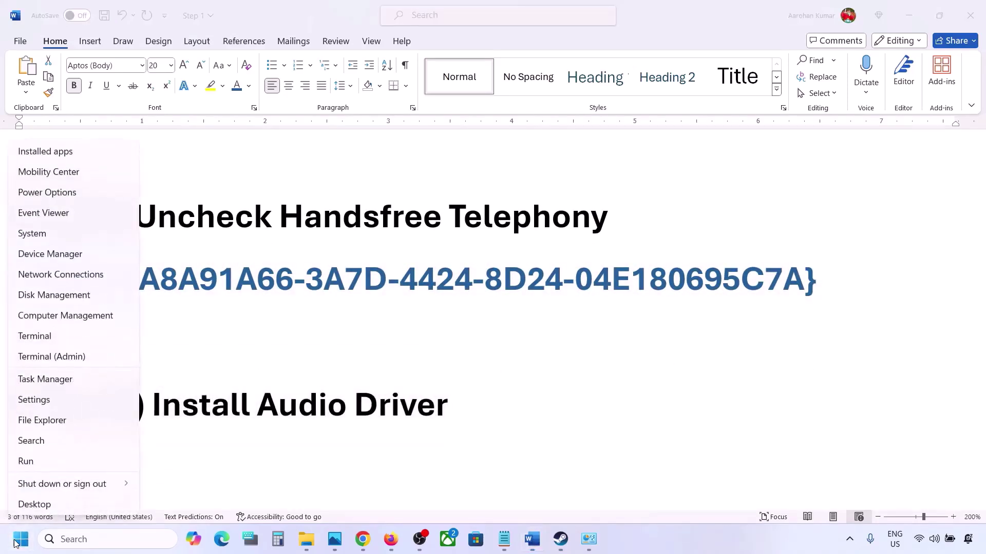
pyautogui.click(44, 254)
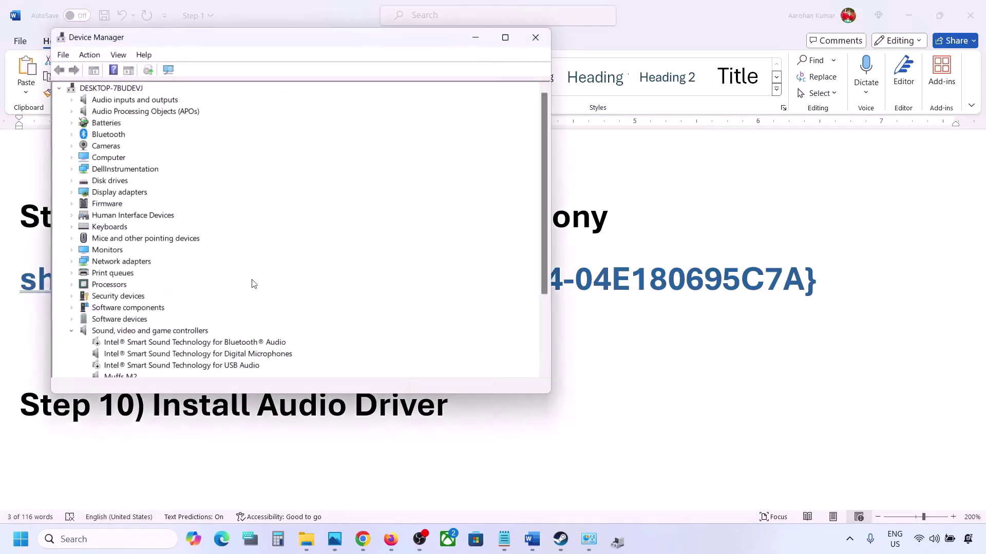
pyautogui.scroll(-2, 160, 333)
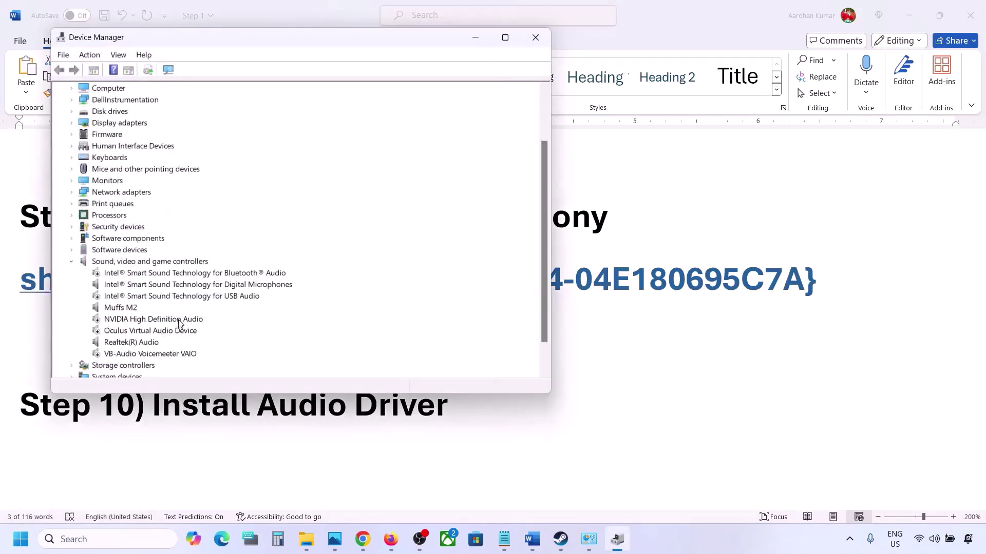
pyautogui.click(119, 345)
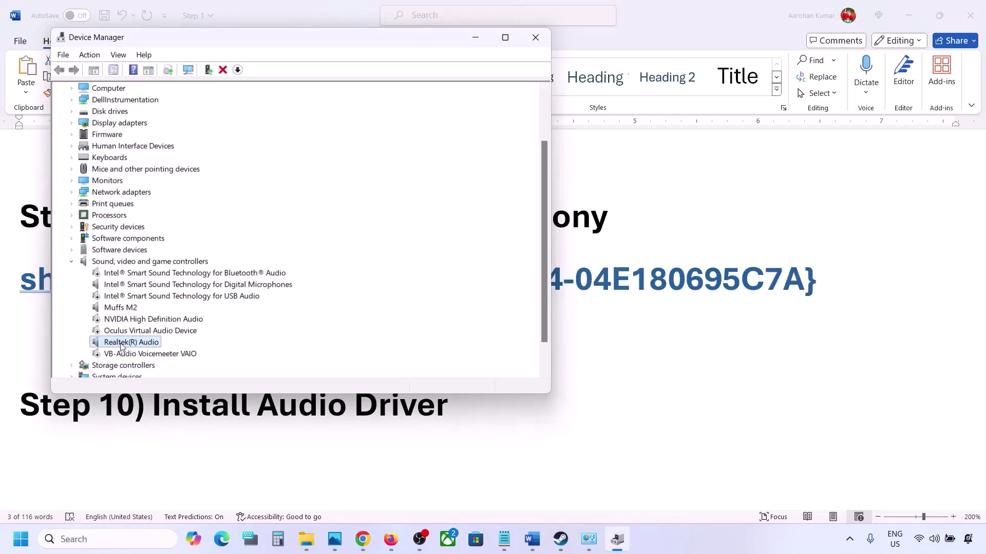
pyautogui.rightClick(121, 346)
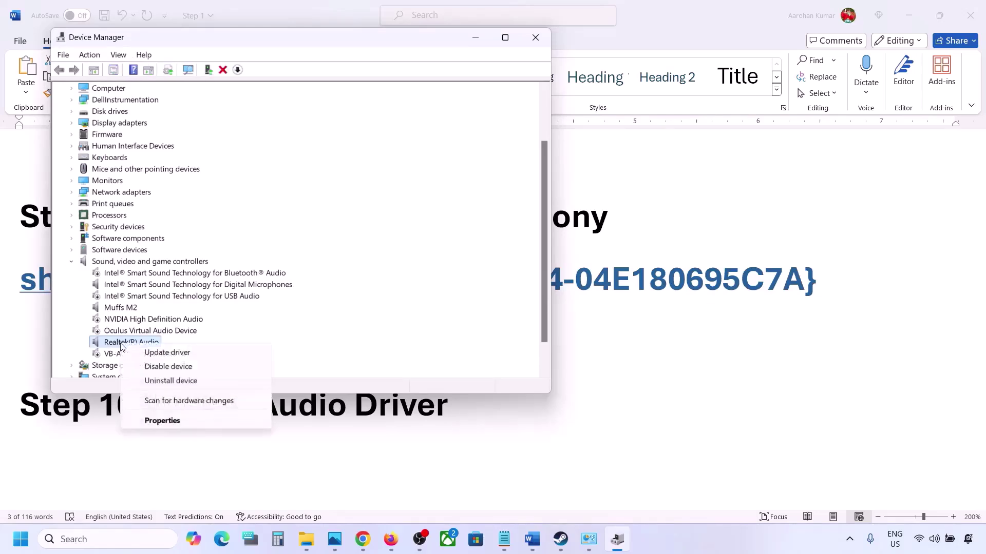
pyautogui.click(188, 354)
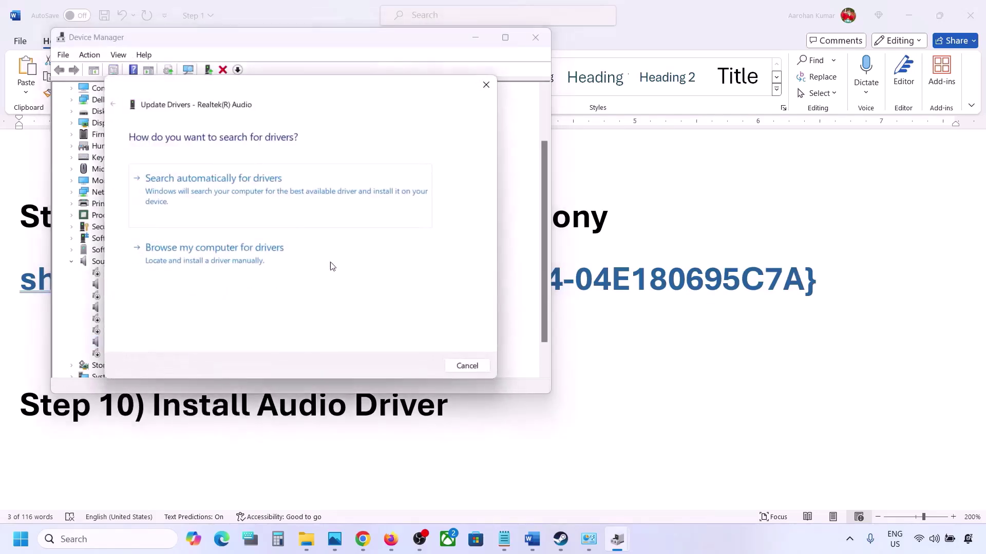
pyautogui.click(233, 262)
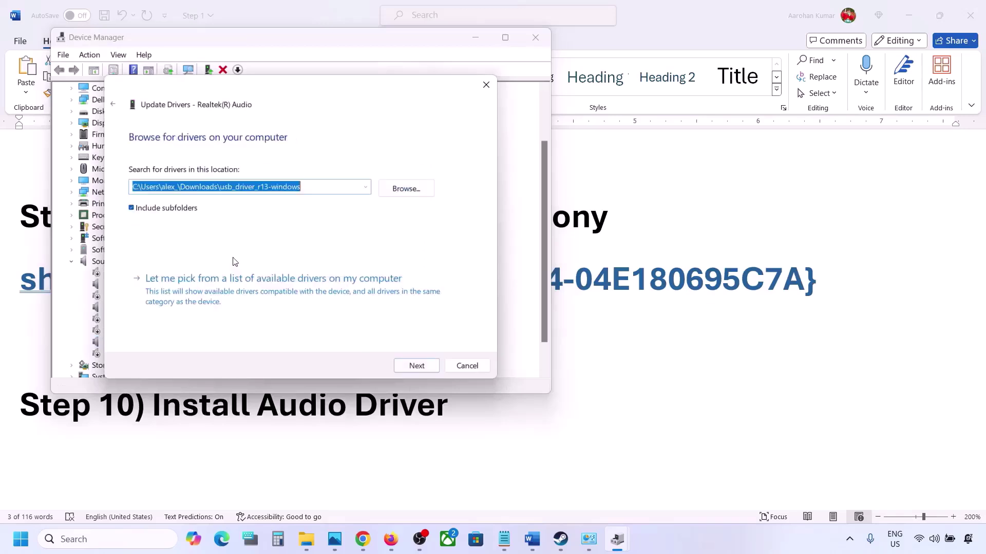
pyautogui.click(202, 292)
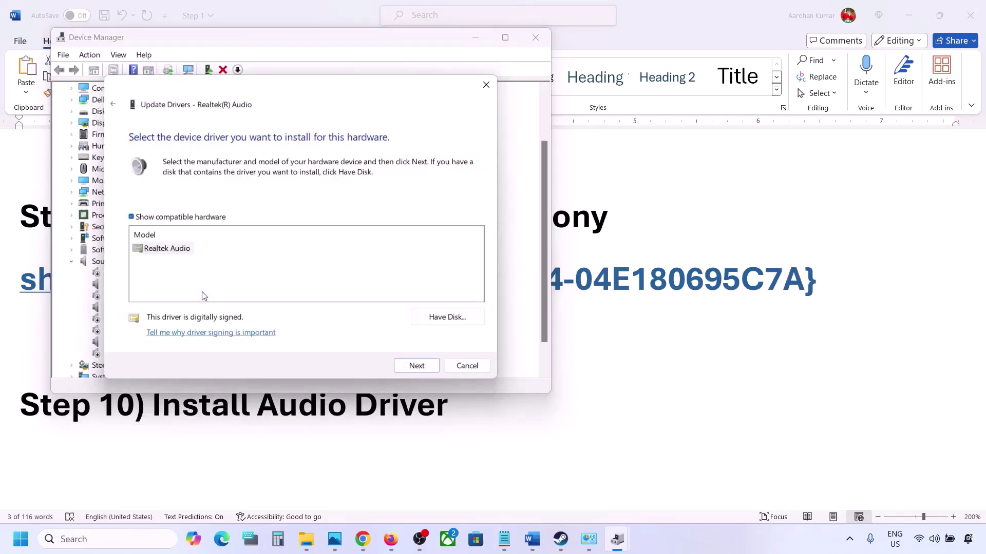
pyautogui.moveTo(290, 91); pyautogui.dragTo(404, 73)
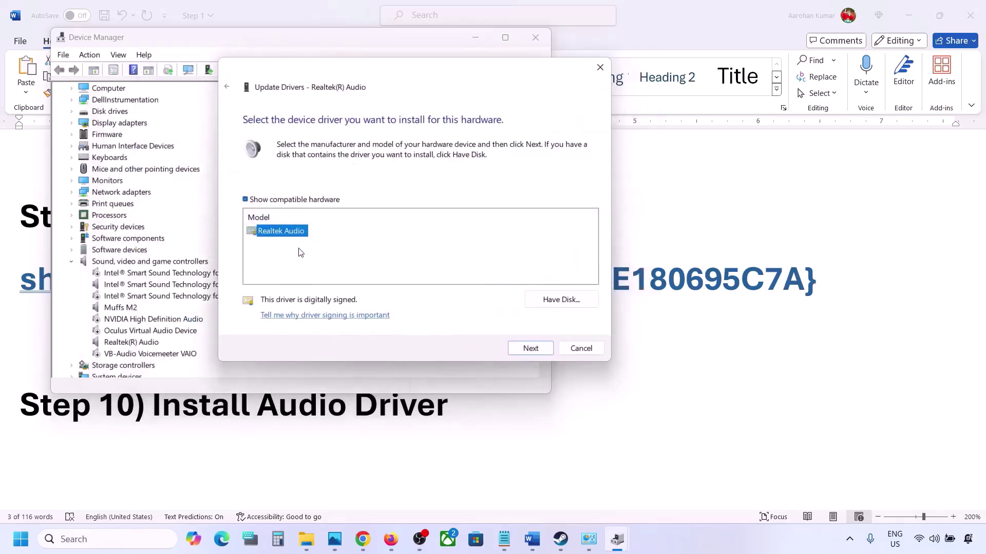
pyautogui.click(572, 352)
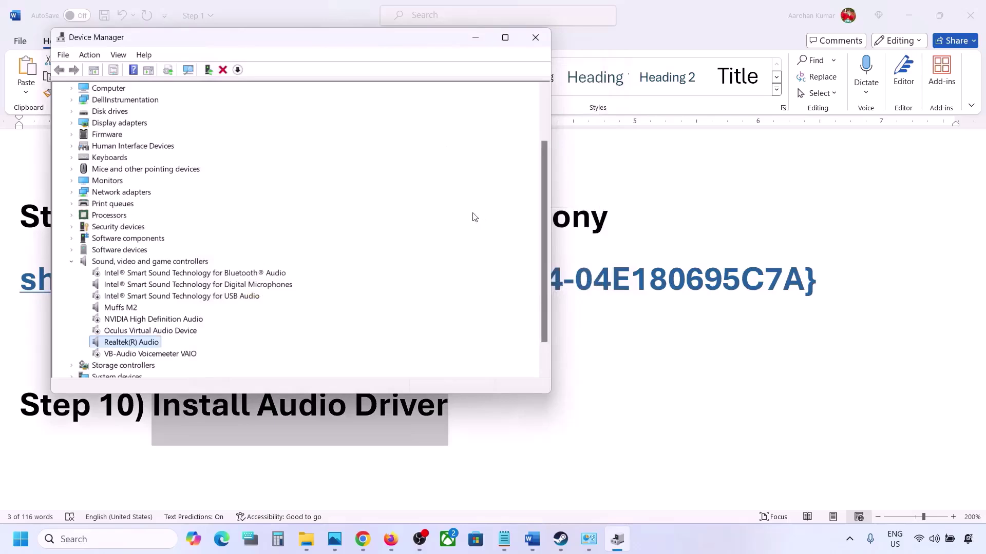
pyautogui.click(544, 36)
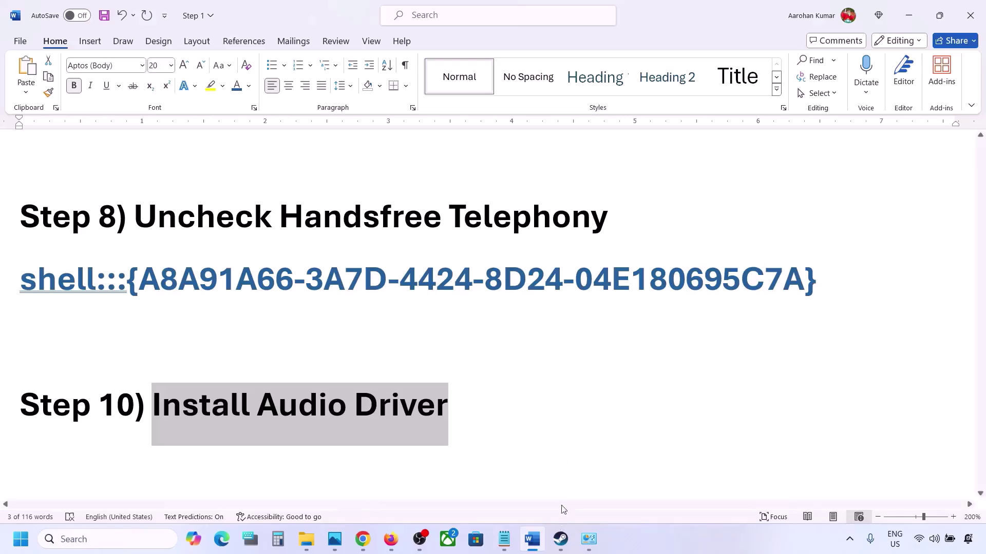
pyautogui.scroll(3, 563, 383)
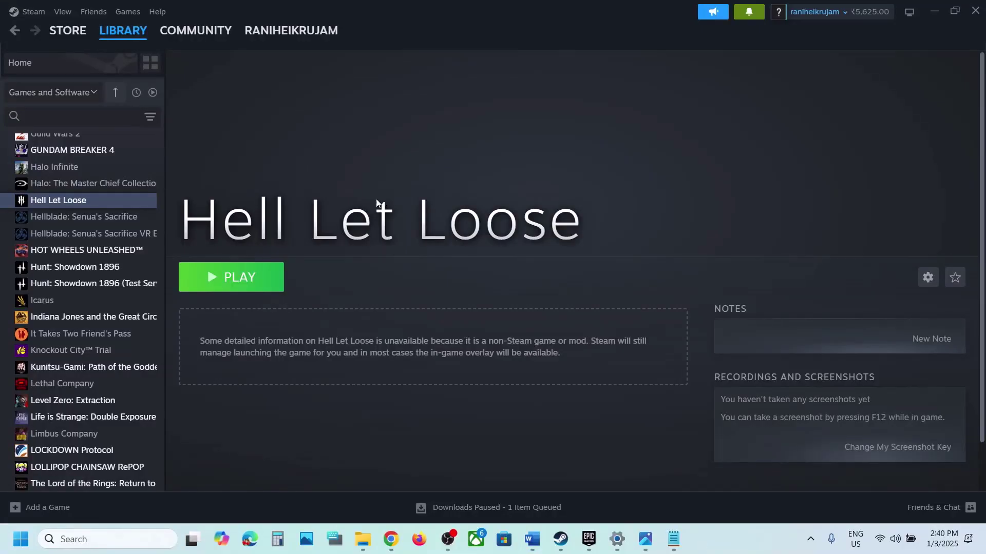
pyautogui.rightClick(86, 201)
pyautogui.click(128, 299)
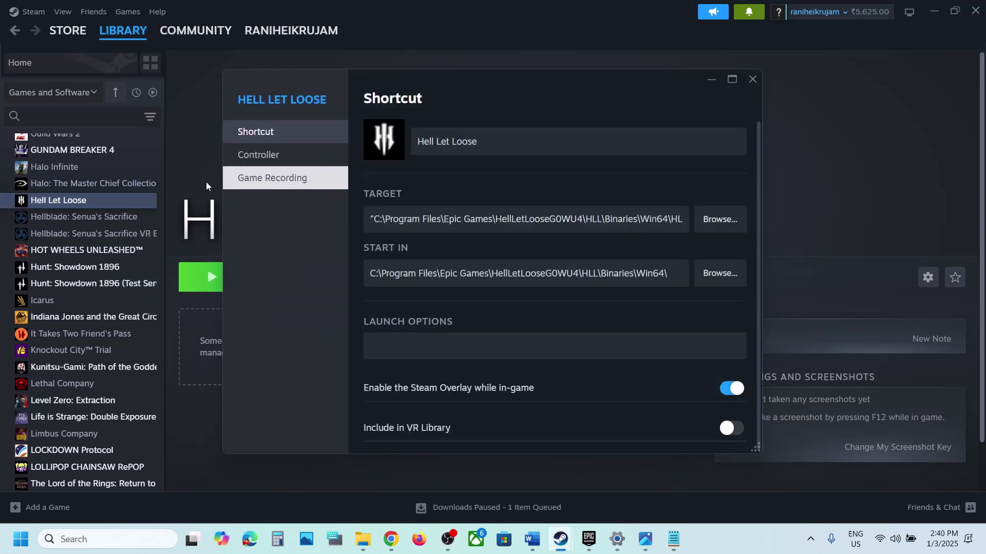
pyautogui.click(751, 81)
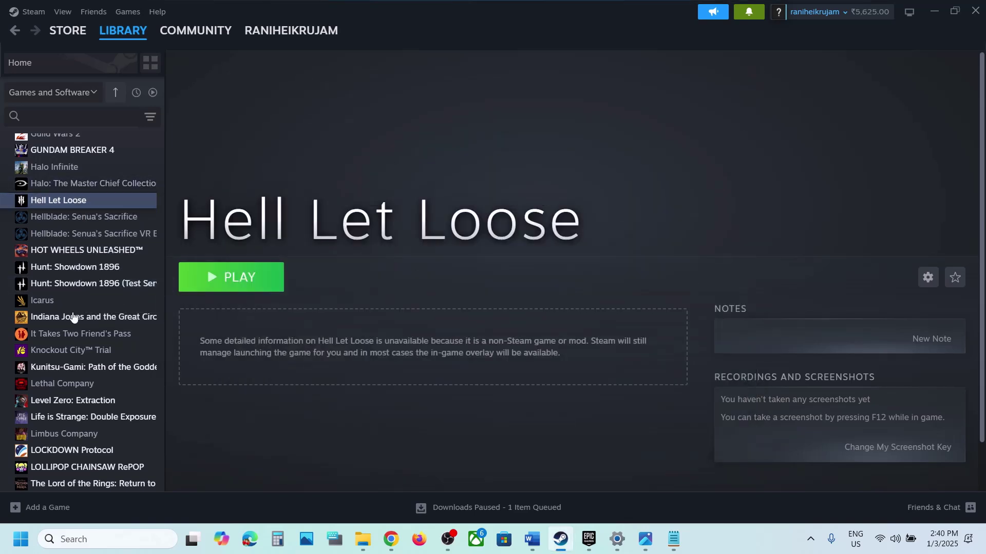
pyautogui.rightClick(112, 255)
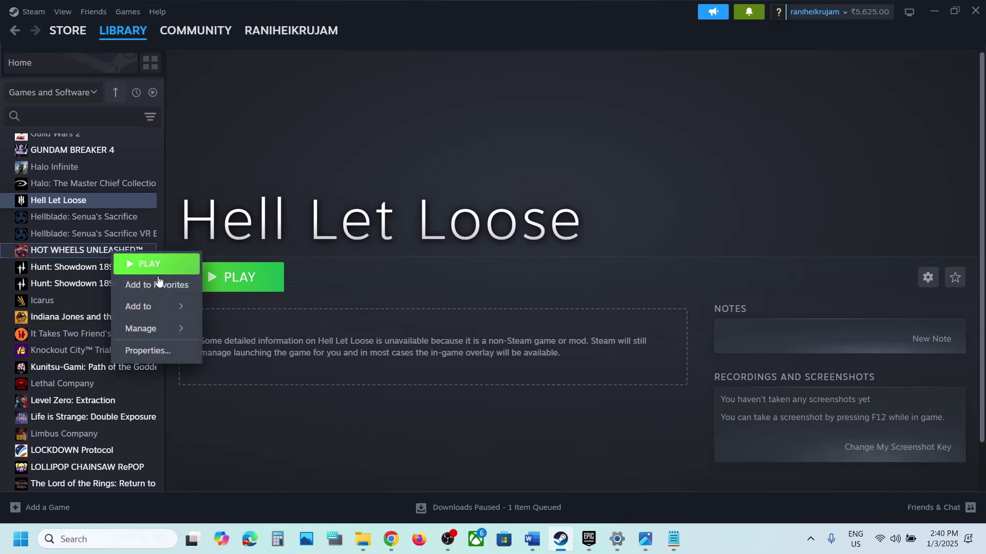
pyautogui.click(149, 350)
pyautogui.click(281, 193)
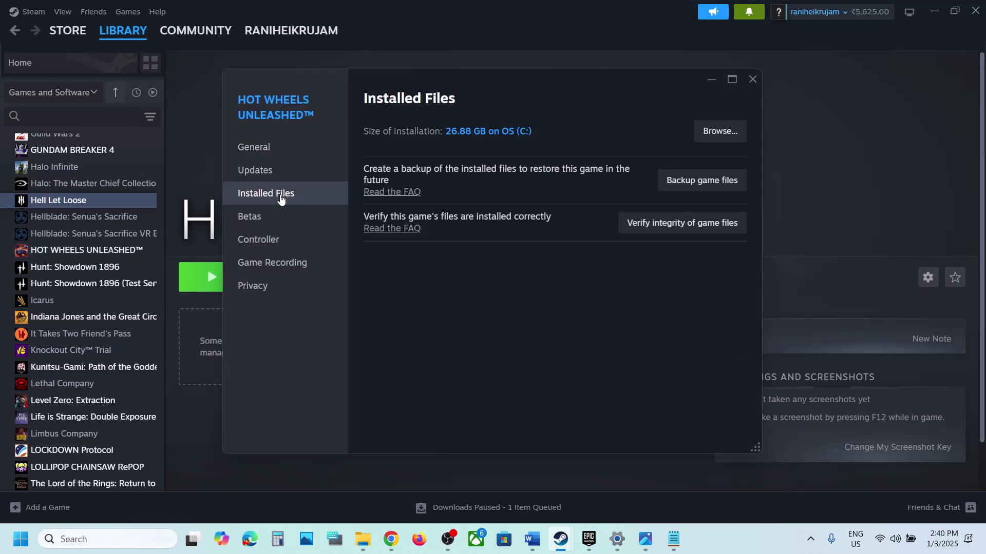
pyautogui.click(752, 79)
pyautogui.click(588, 539)
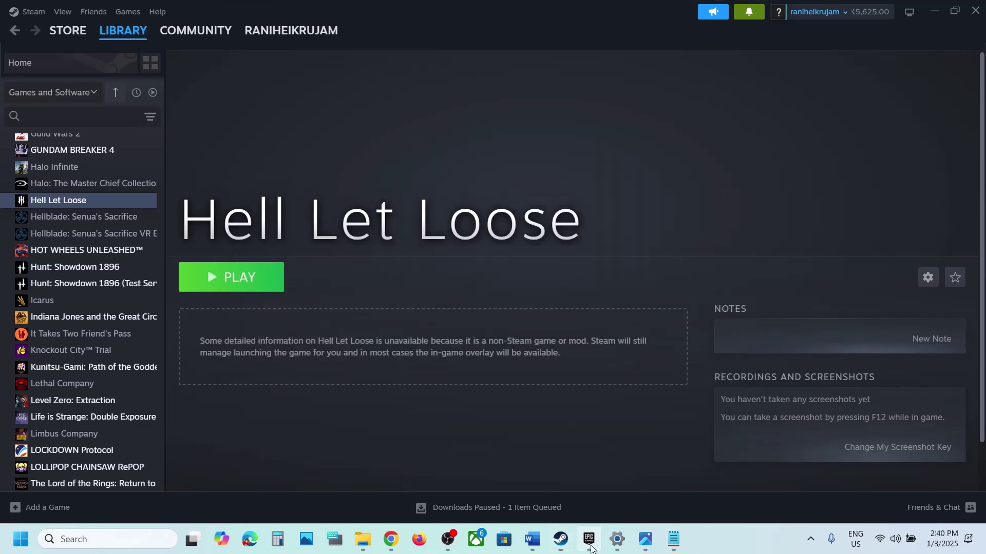
# Look over Hell Let Loose's Manage options, including Verify Files, then close the panel
pyautogui.click(302, 414)
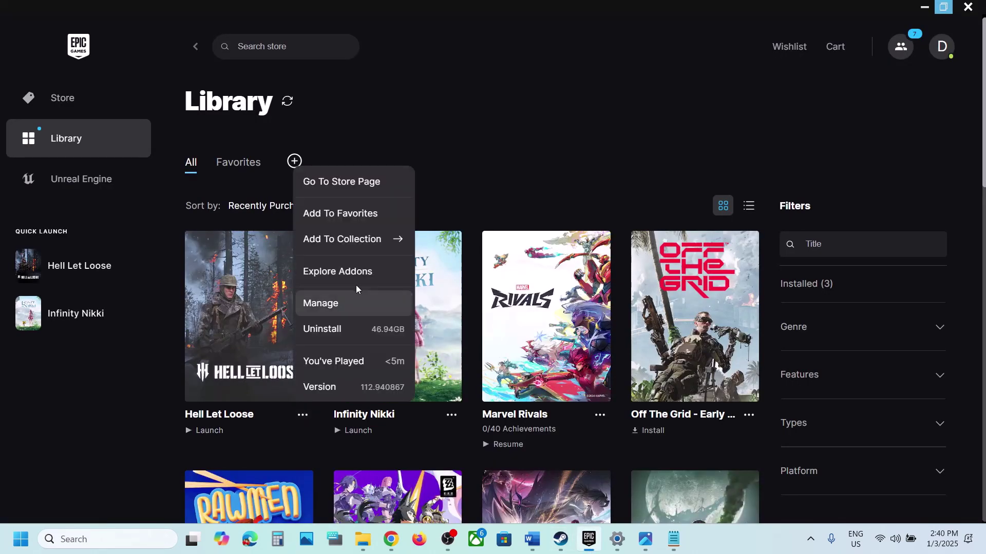
pyautogui.click(331, 303)
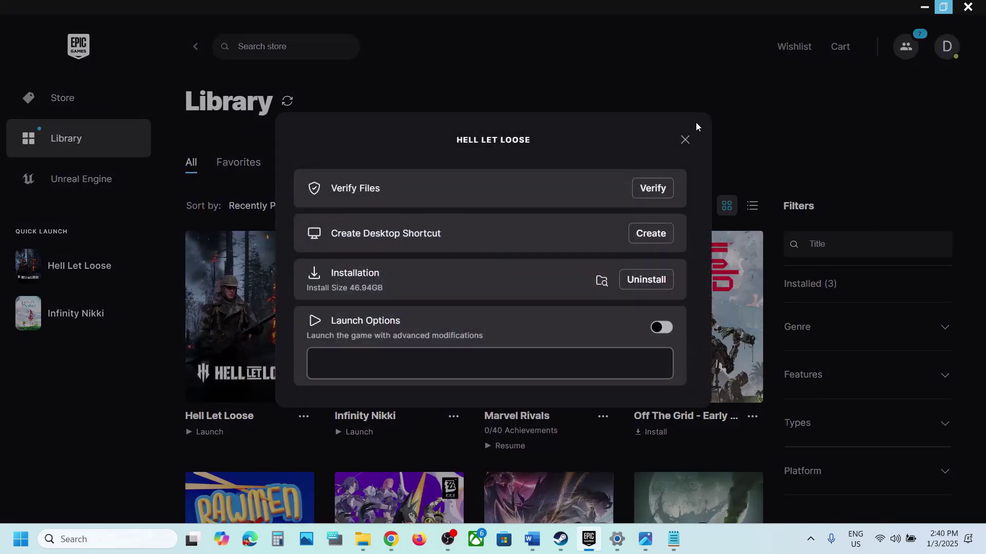
pyautogui.click(686, 140)
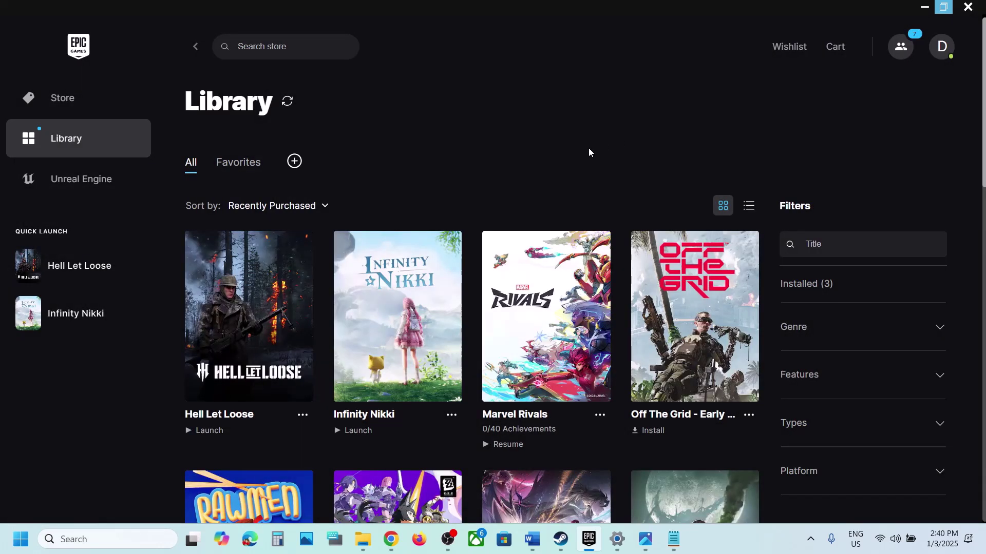